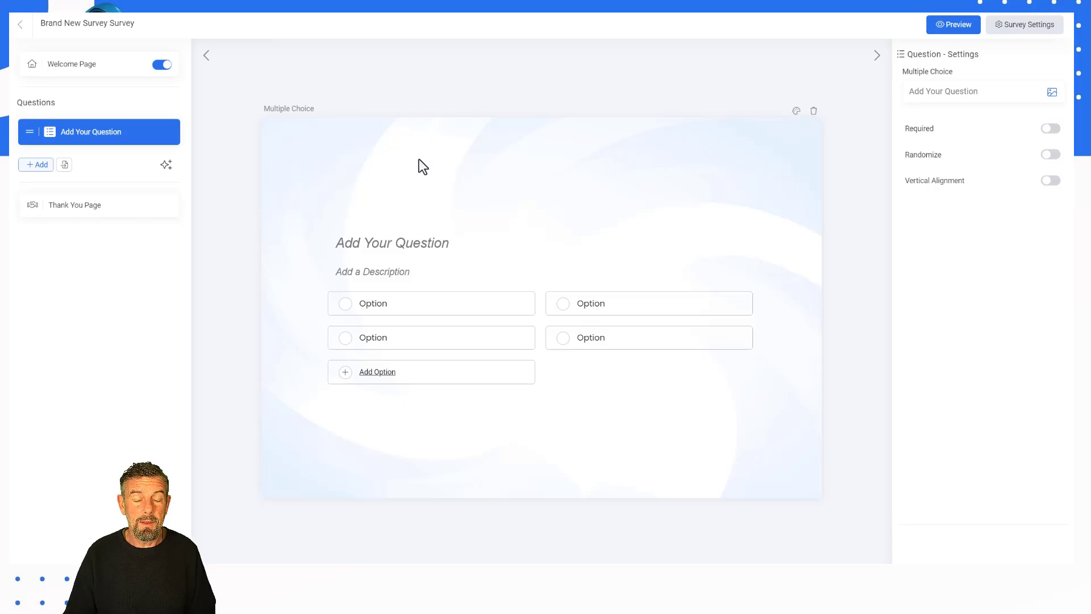
Add a second Multiple Choice question and save it with Vertical Alignment and Required enabled.
click(36, 168)
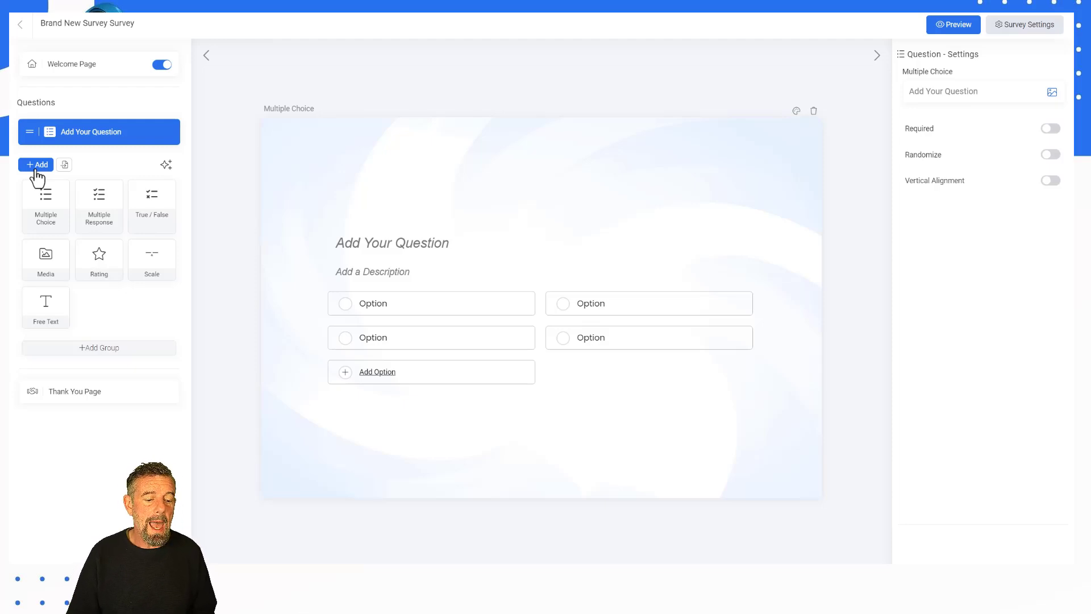
click(46, 205)
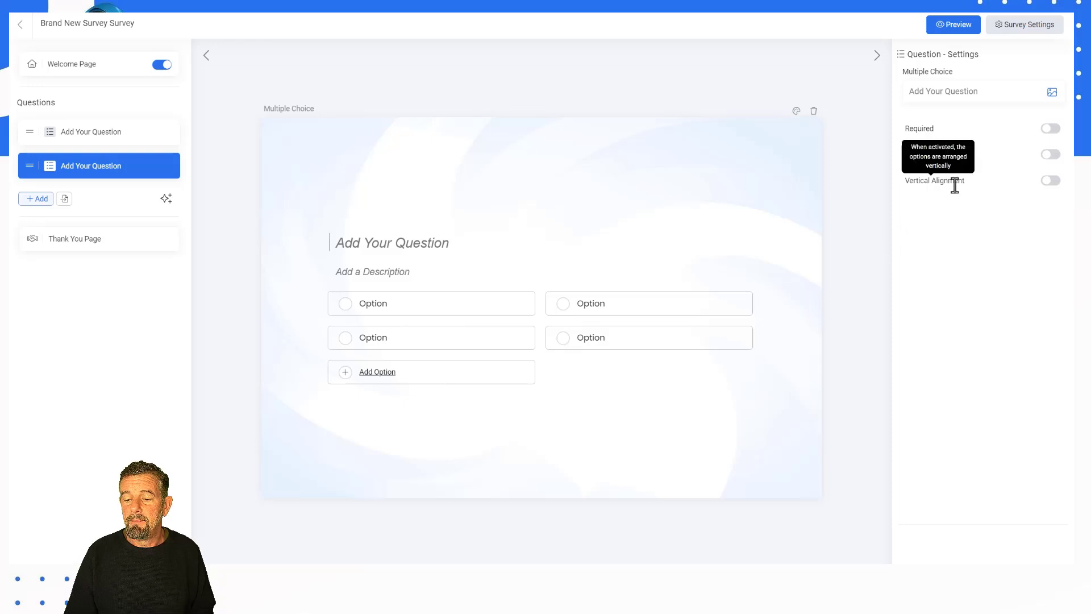
click(1055, 182)
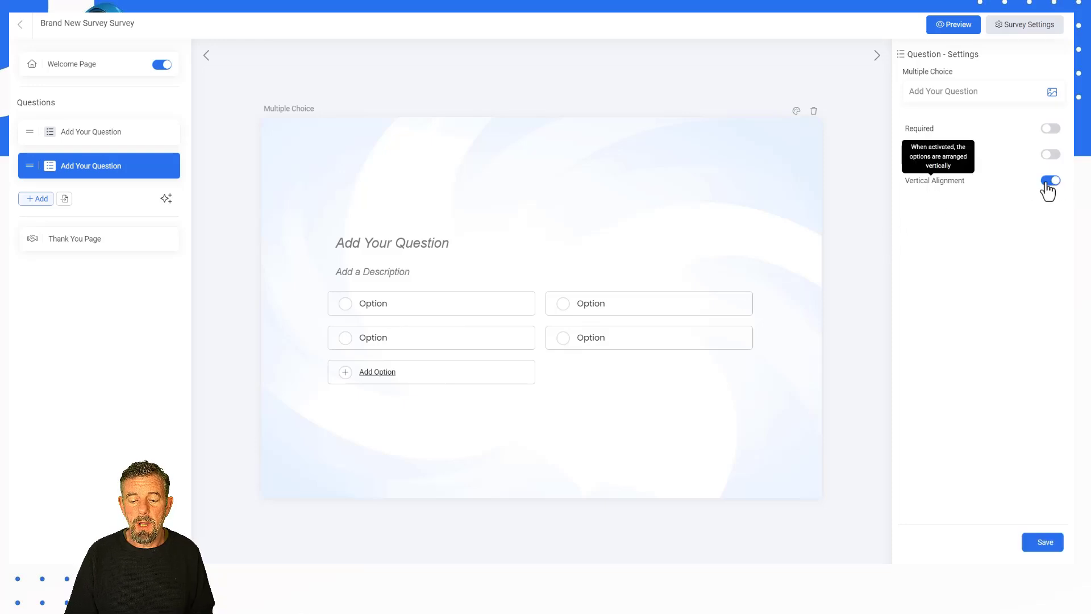
click(1049, 181)
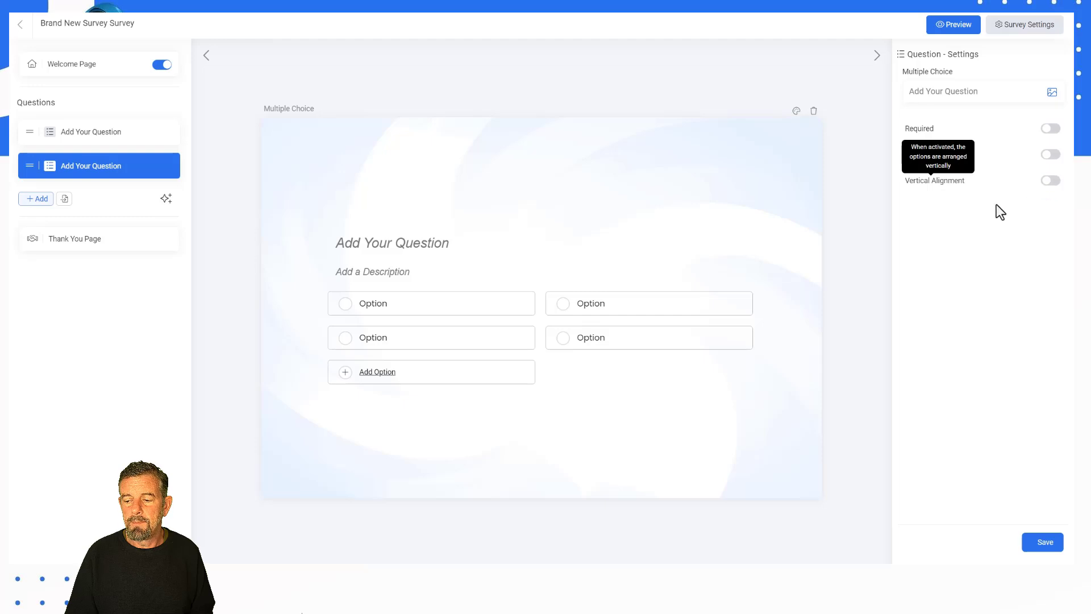
click(1055, 182)
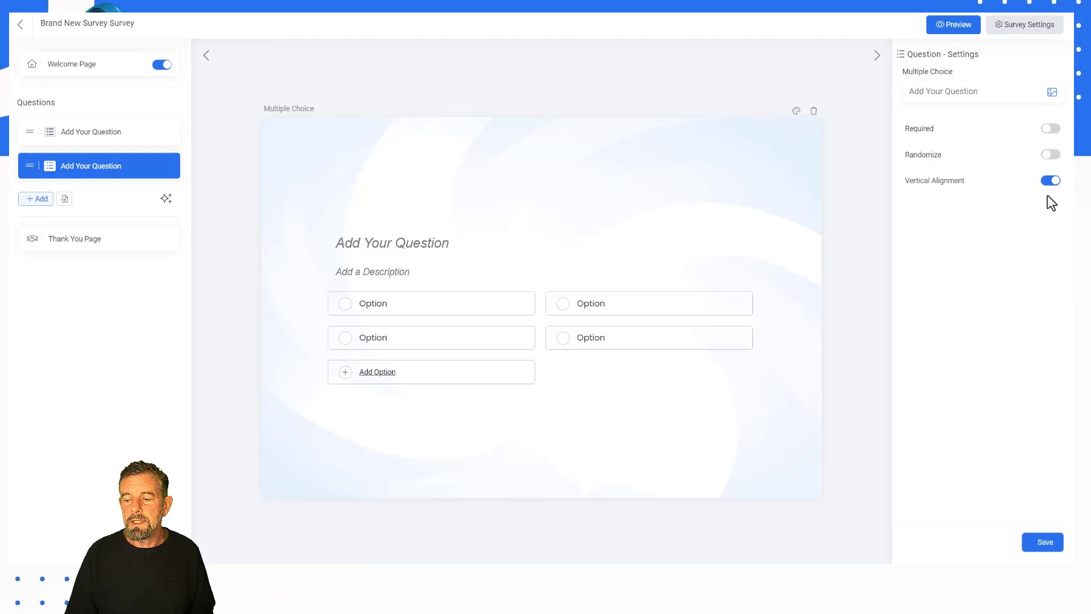
click(1041, 543)
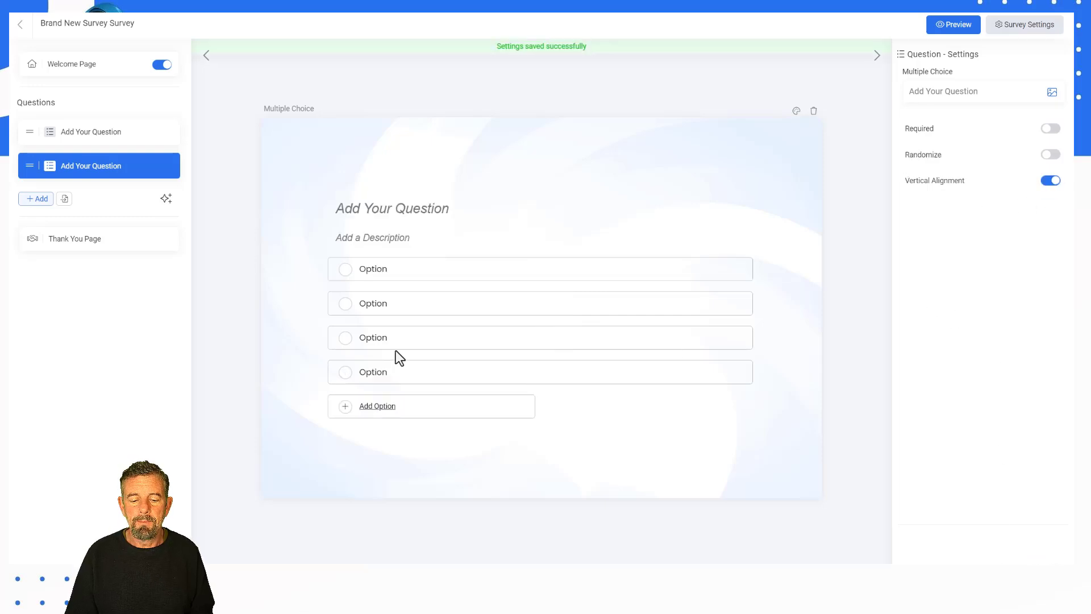
click(1052, 128)
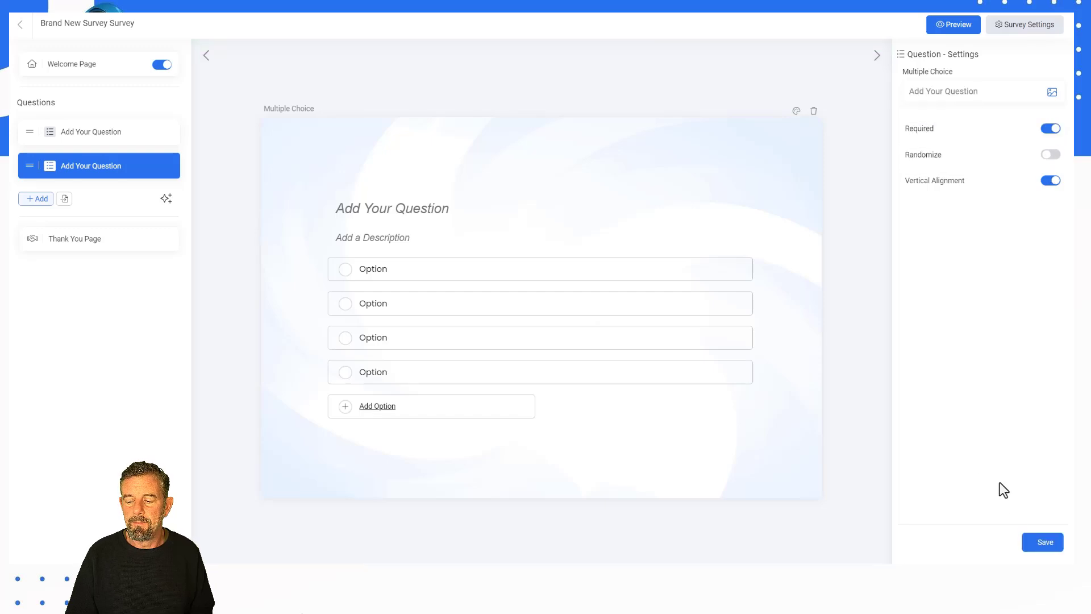
click(1046, 545)
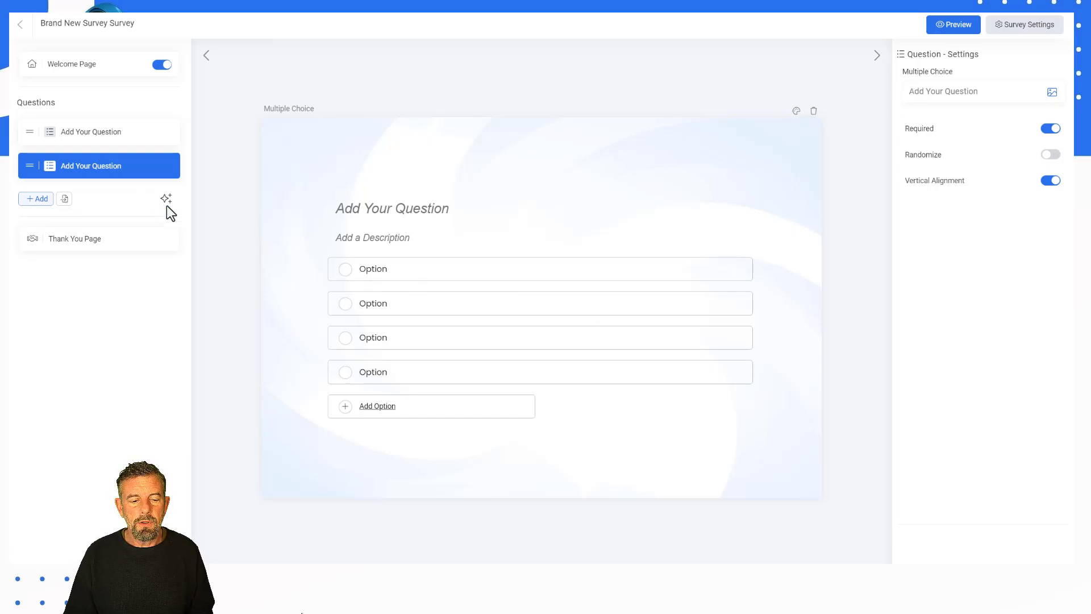
Fill the second question with "What is Zenler?", the description "What best describes Zenler!" and its four answer options.
click(117, 140)
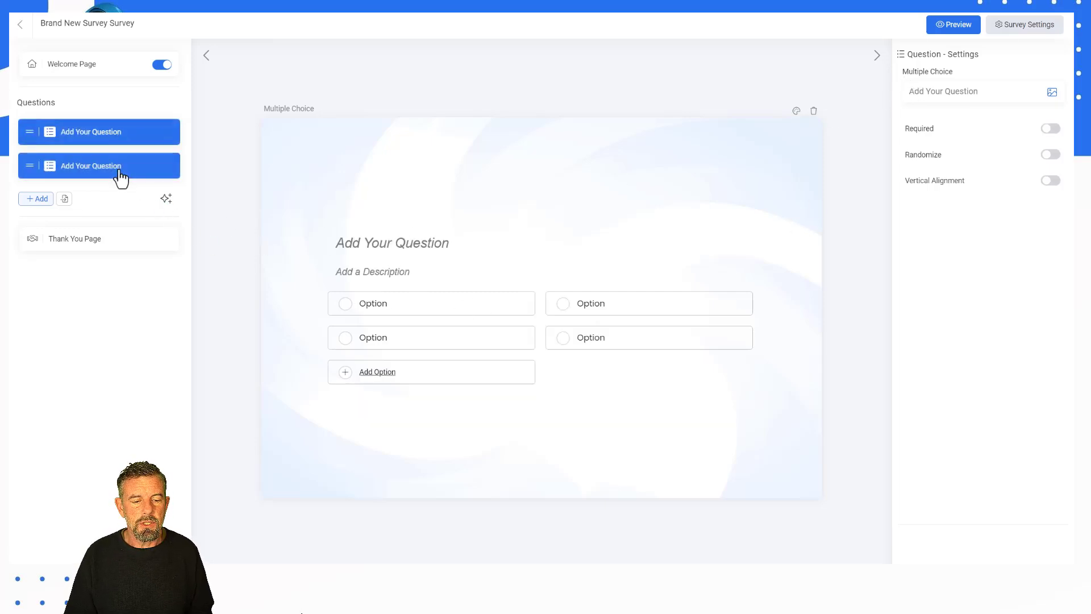
click(120, 170)
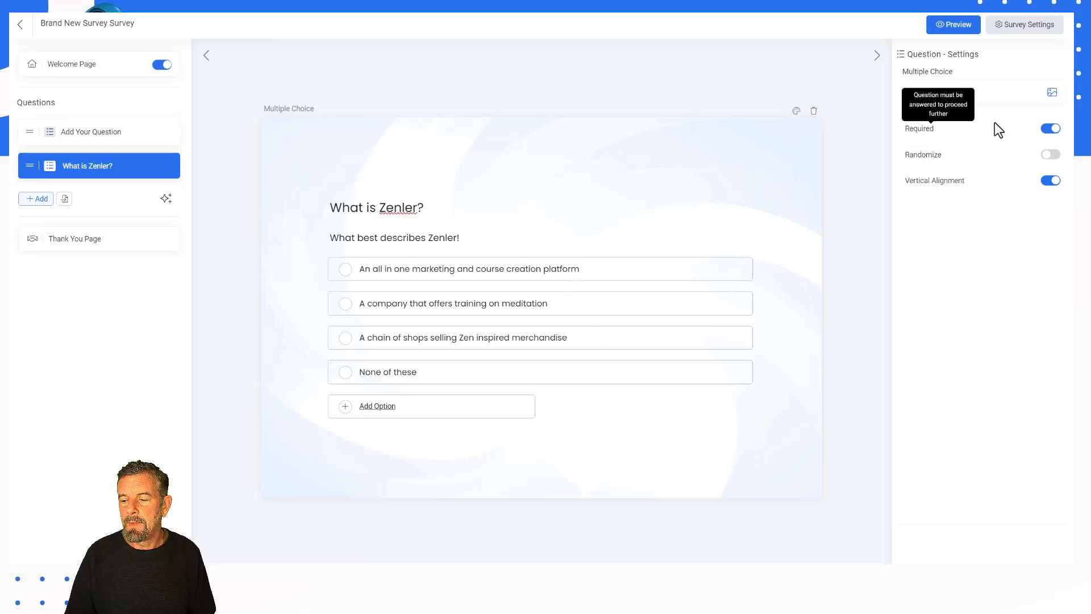
Upload 256x256.png as the image of the "What is Zenler?" question and apply the crop.
click(1052, 94)
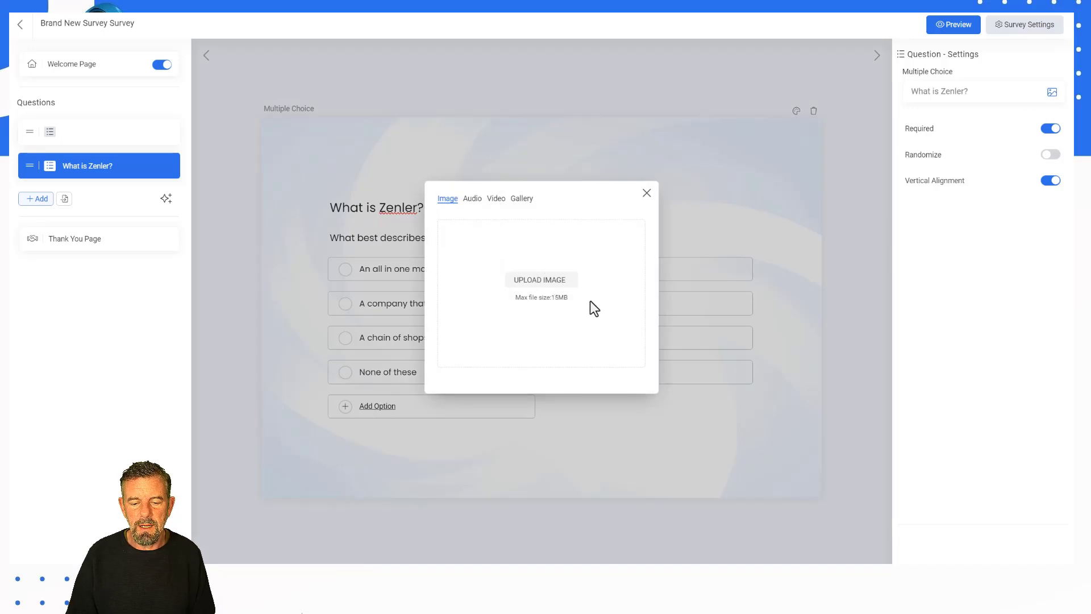
click(542, 281)
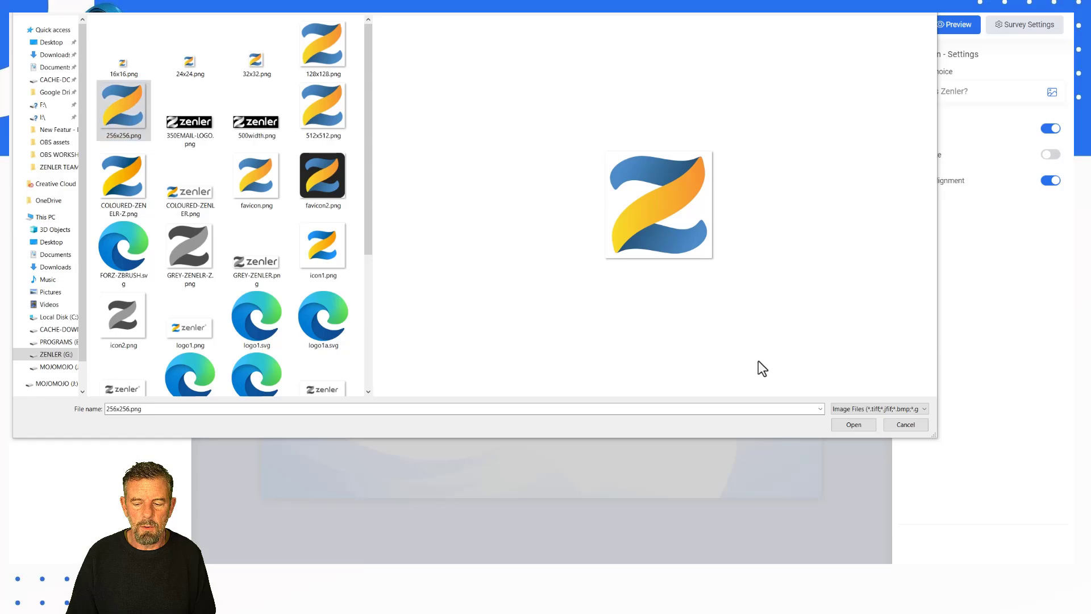
click(847, 430)
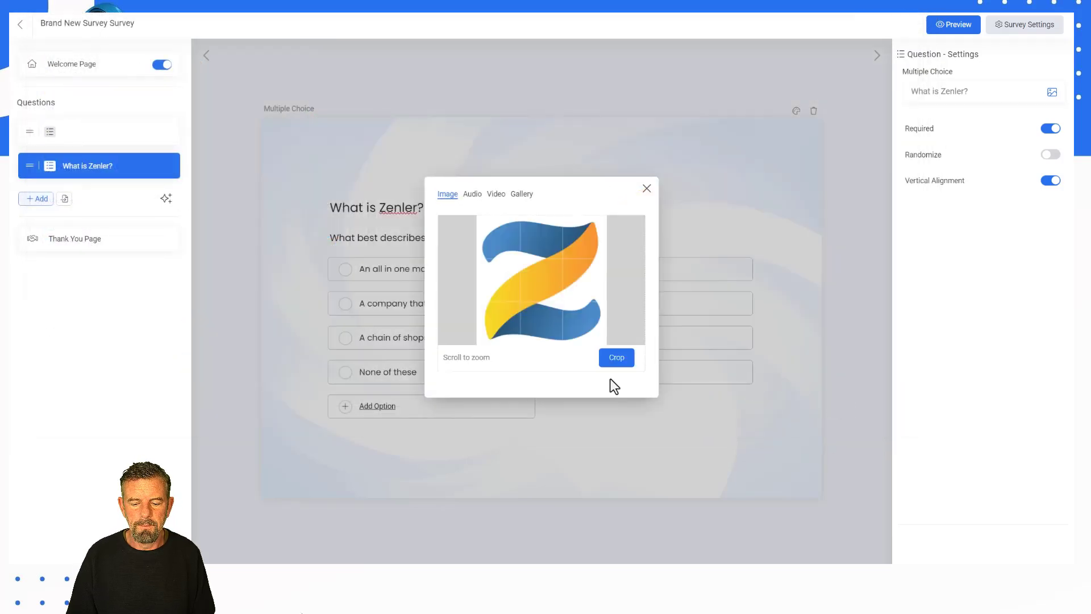
click(617, 358)
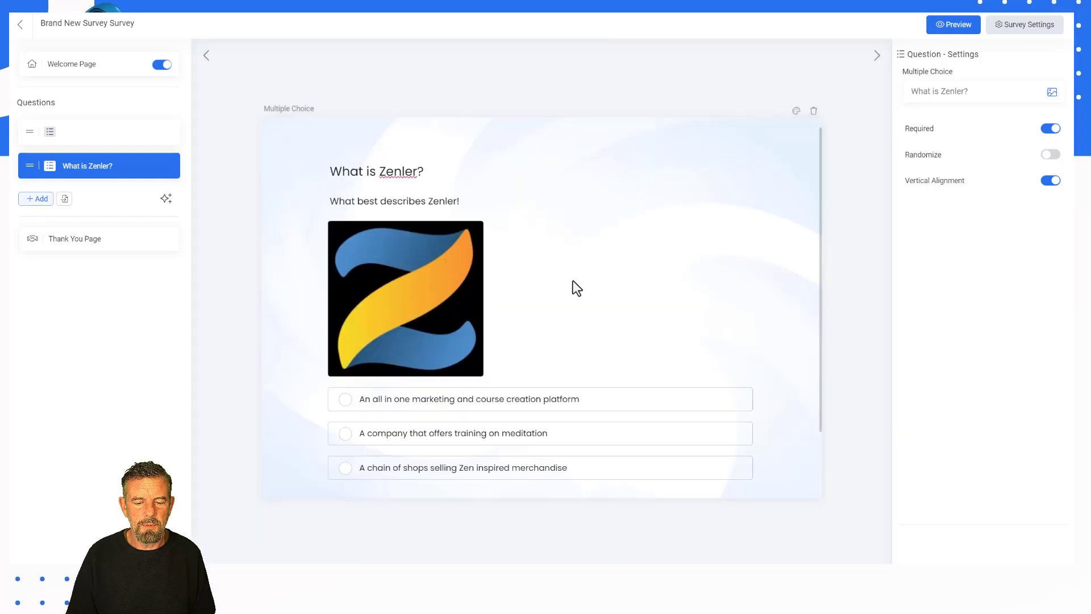
Delete the logo image from the "What is Zenler?" question.
scroll(638, 272, down, 2)
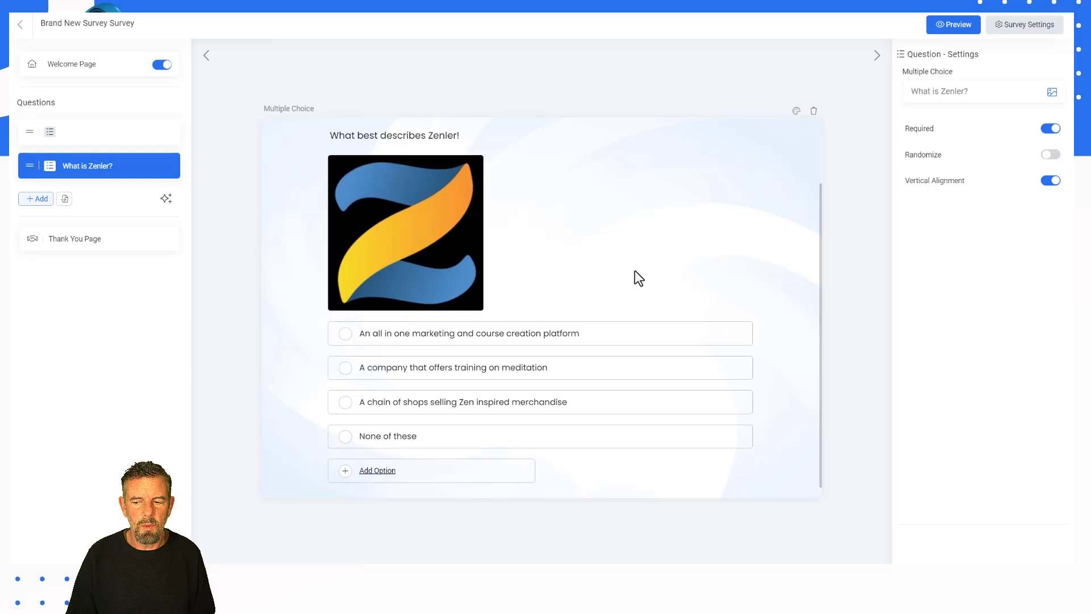
scroll(635, 270, up, 2)
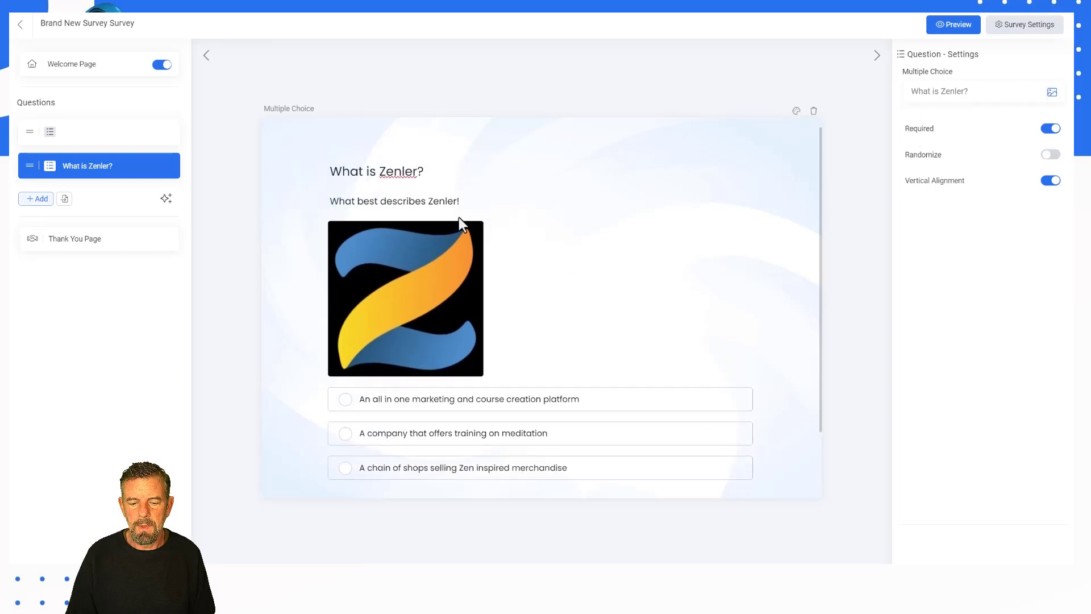
mouse_move(435, 269)
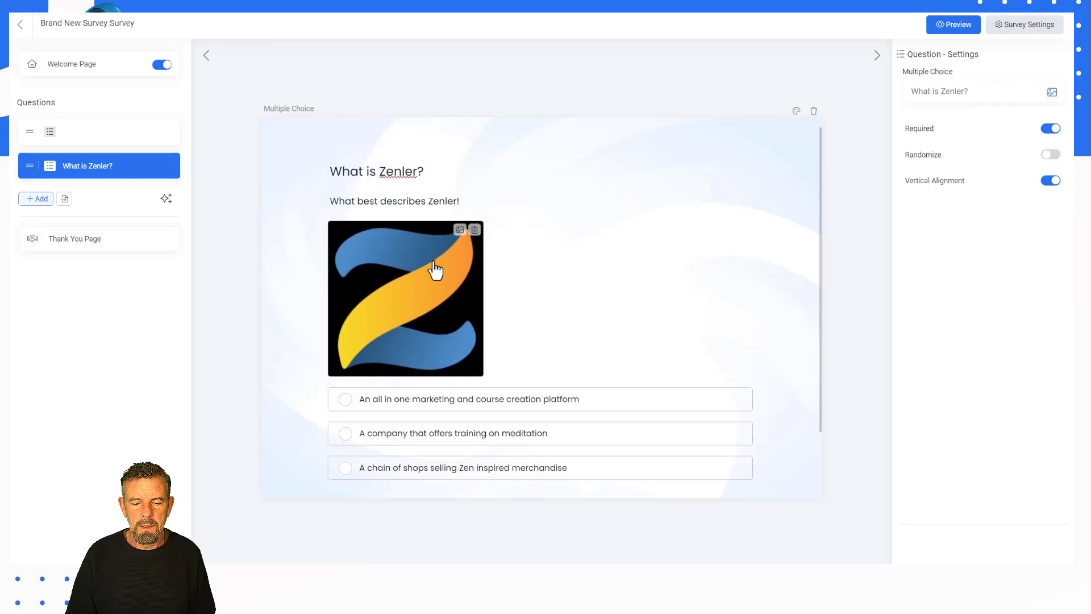
click(474, 231)
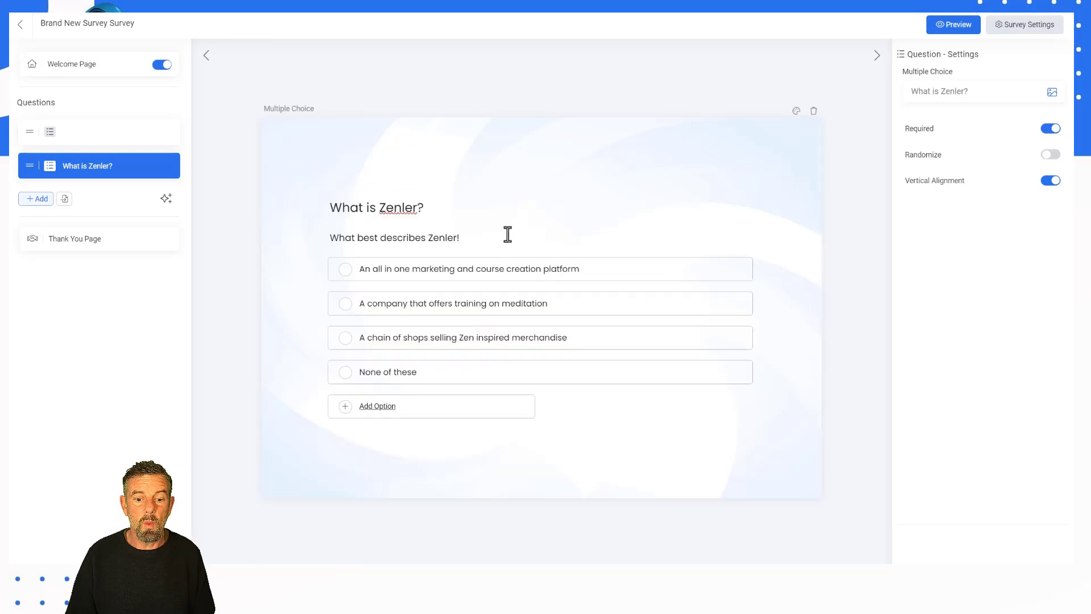
Add a Multiple Response question "What are the Zenler main Colours?", described "Zenlers brand colours, do you know!", with options Blue, Red, Orange and yellow.
click(38, 202)
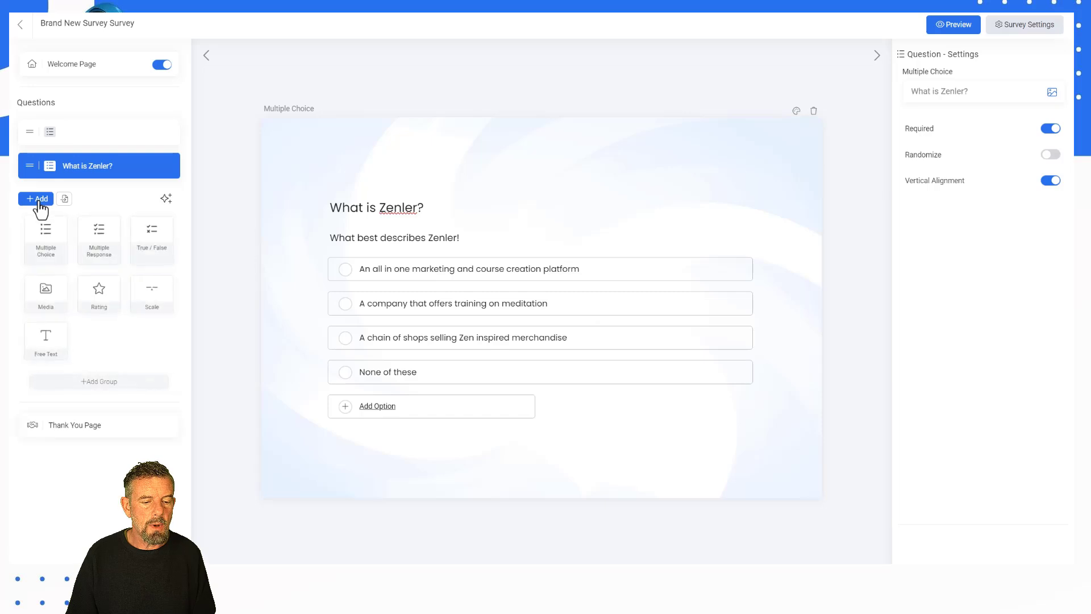
click(99, 240)
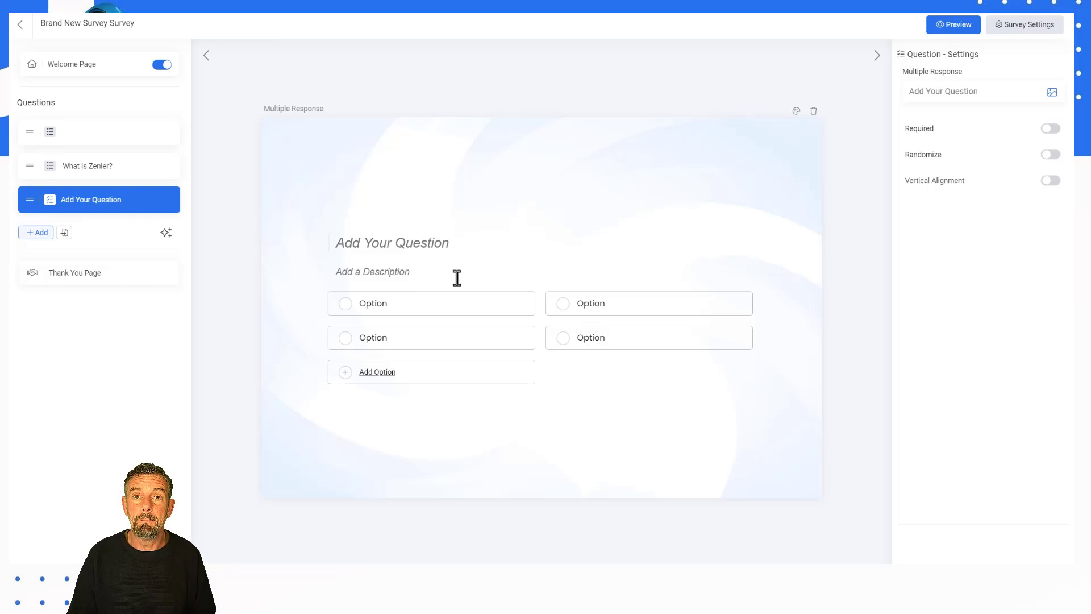
click(384, 313)
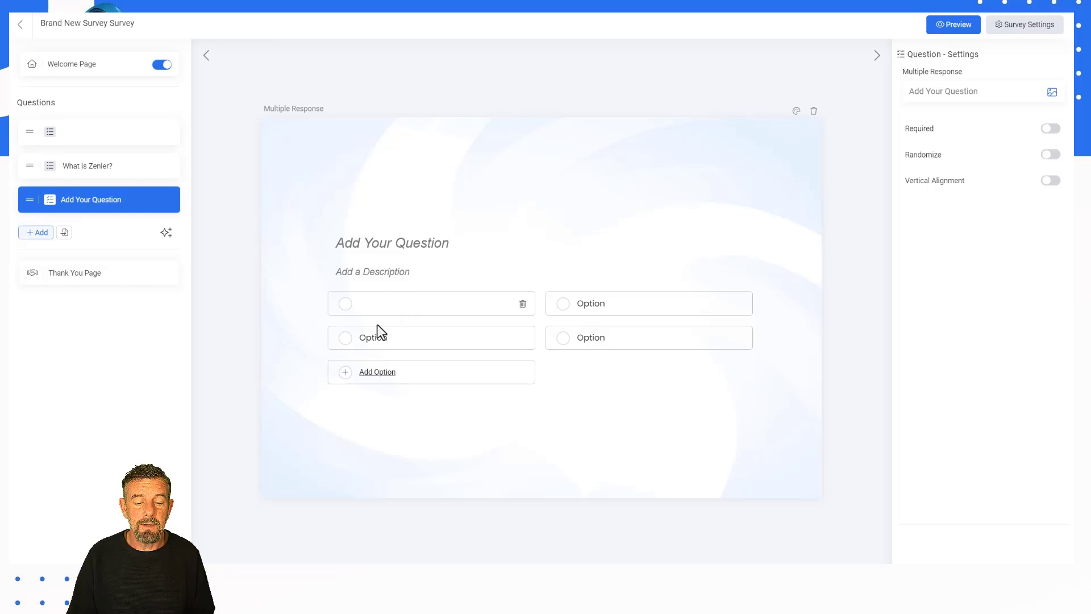
click(382, 344)
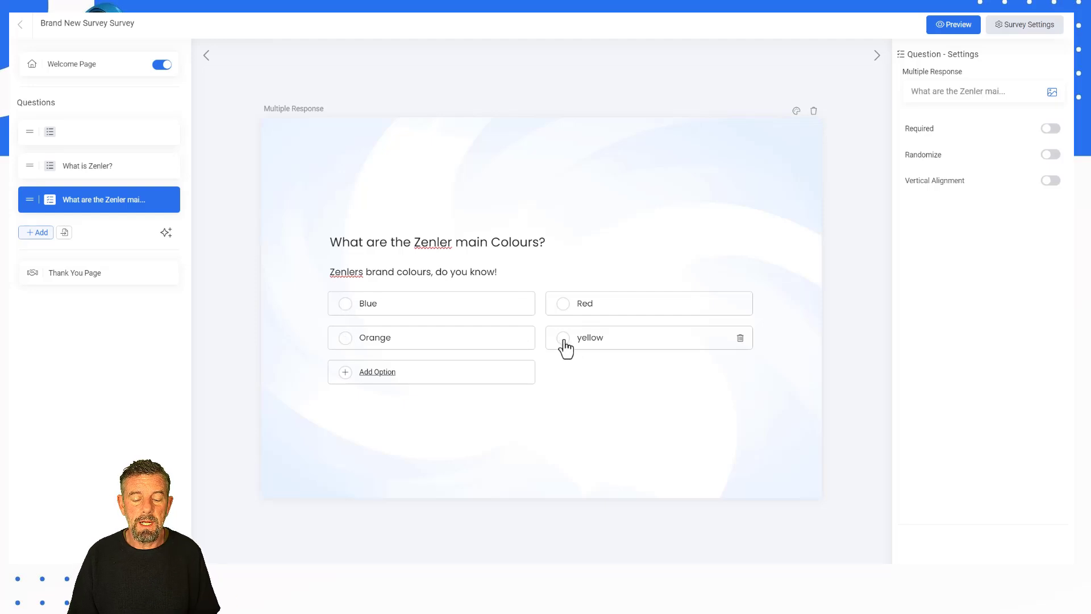
Enable Required and Randomize for the colours question and save its settings.
click(1055, 131)
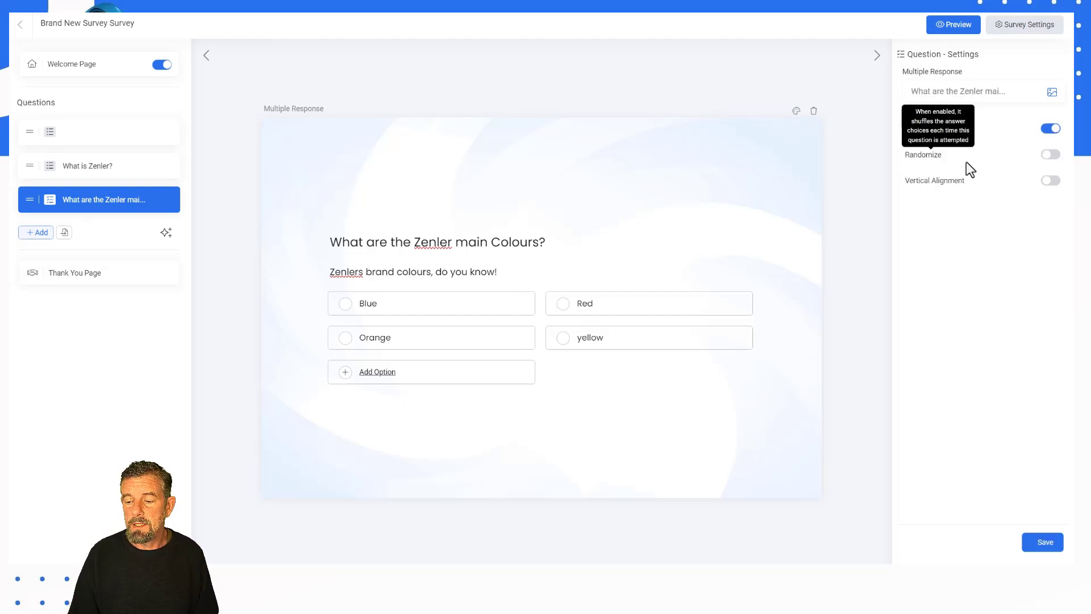
click(1053, 157)
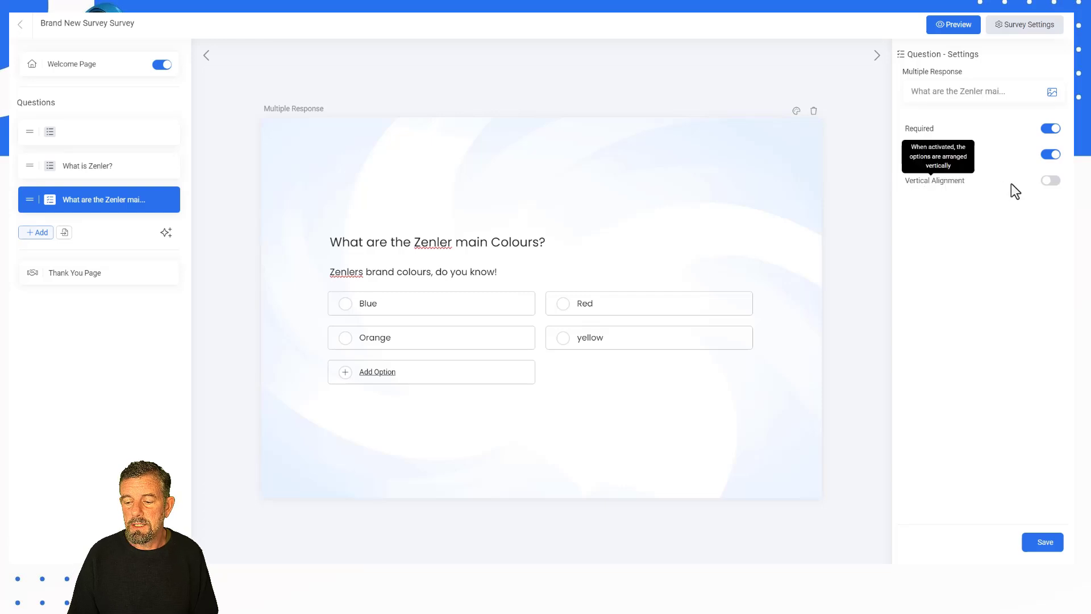
click(1044, 544)
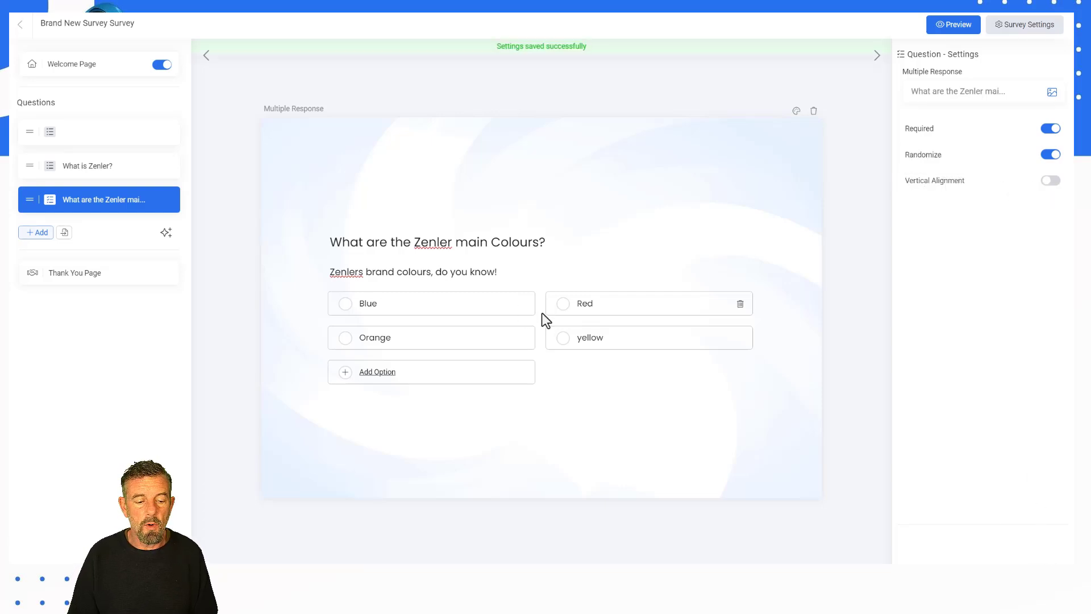
Add a True / False question "Does Zenler allow you to create funnels?" with the description "Do you know Zenler?".
click(35, 232)
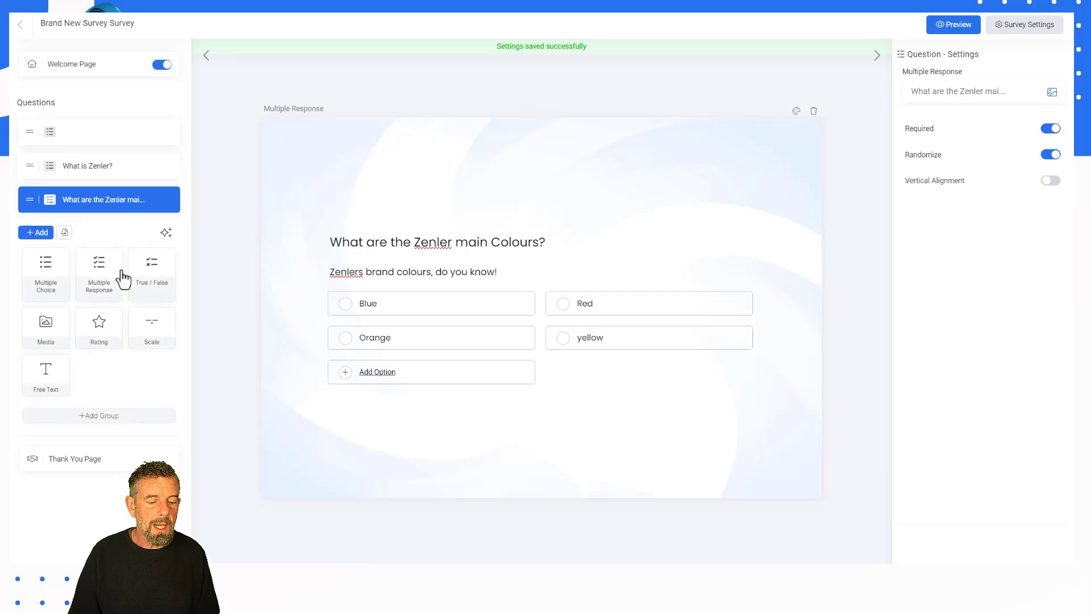
click(150, 270)
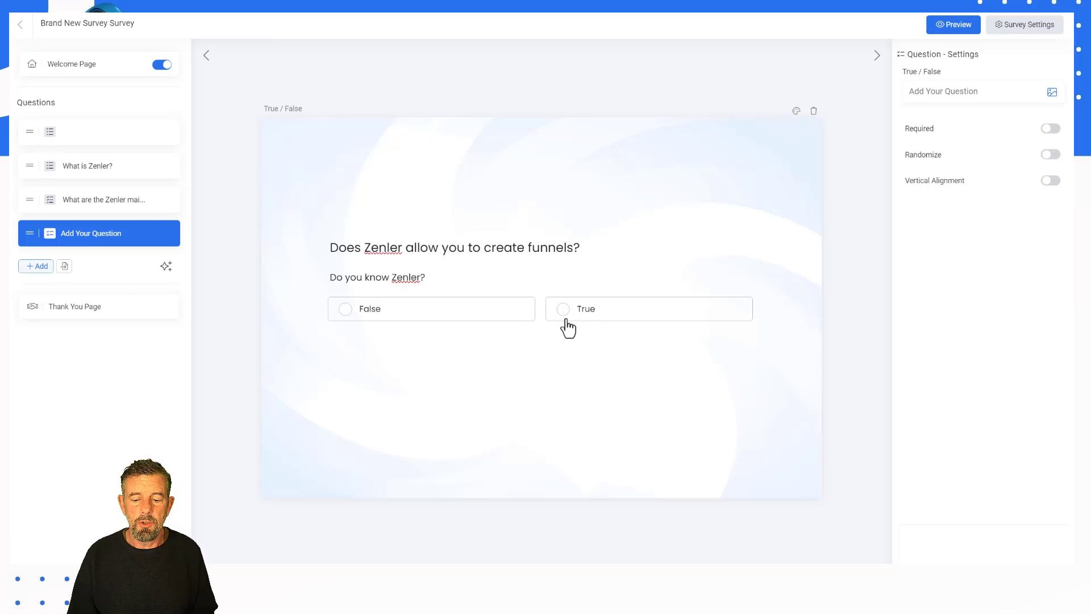
Relabel the funnels question's True answer as YES and False as NO, and save the question as Required.
click(589, 310)
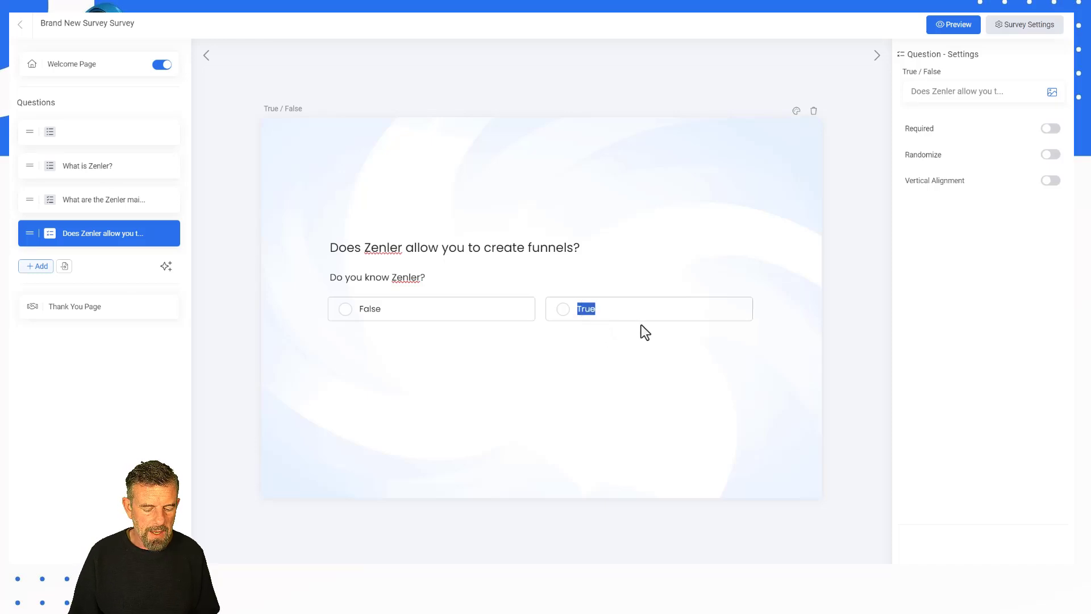
text(YES)
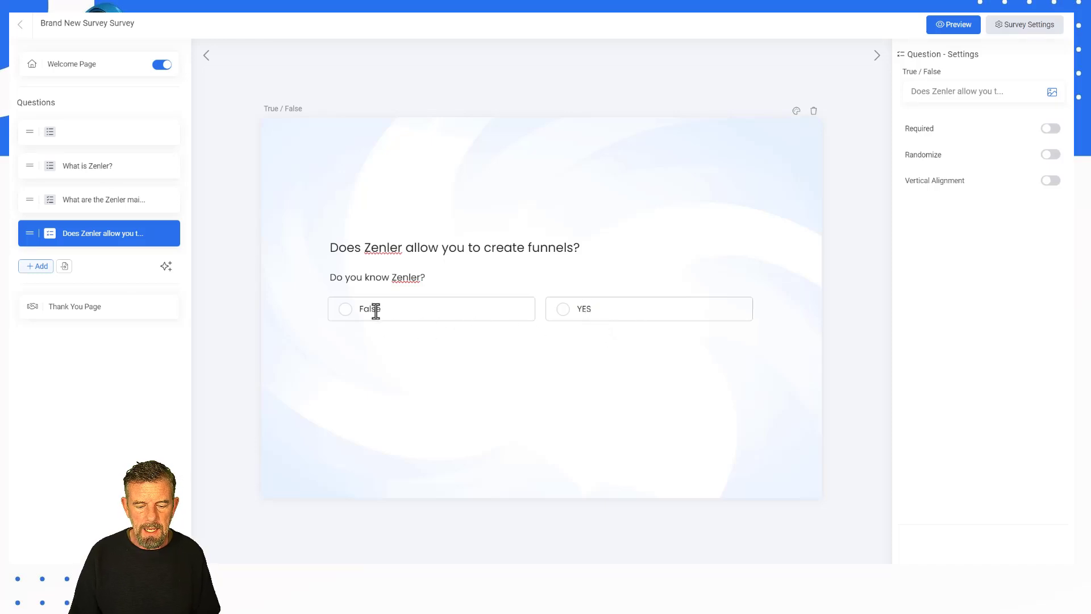
click(388, 311)
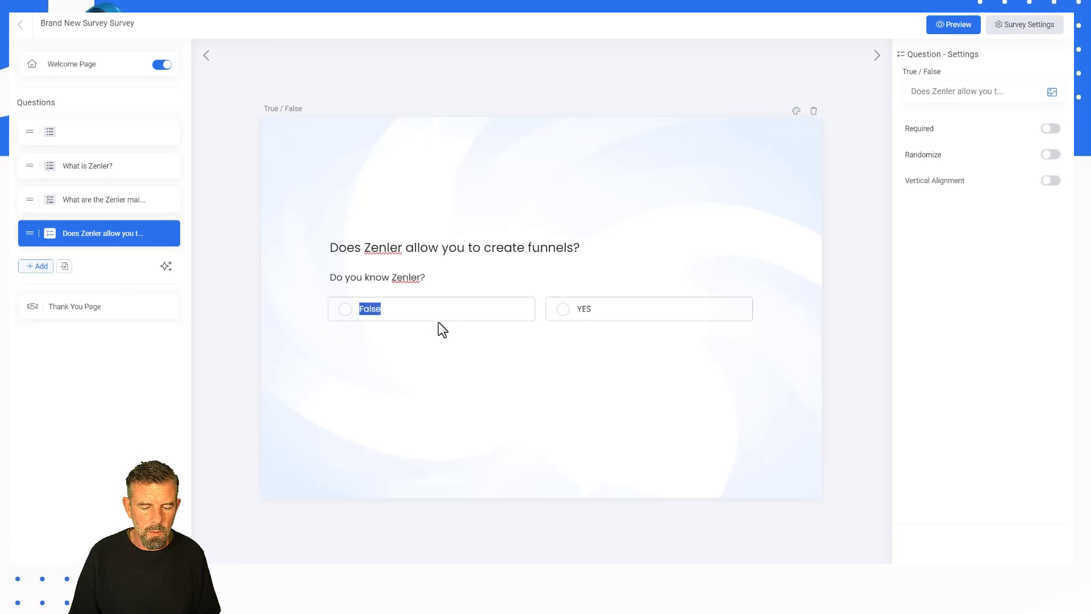
text(NO)
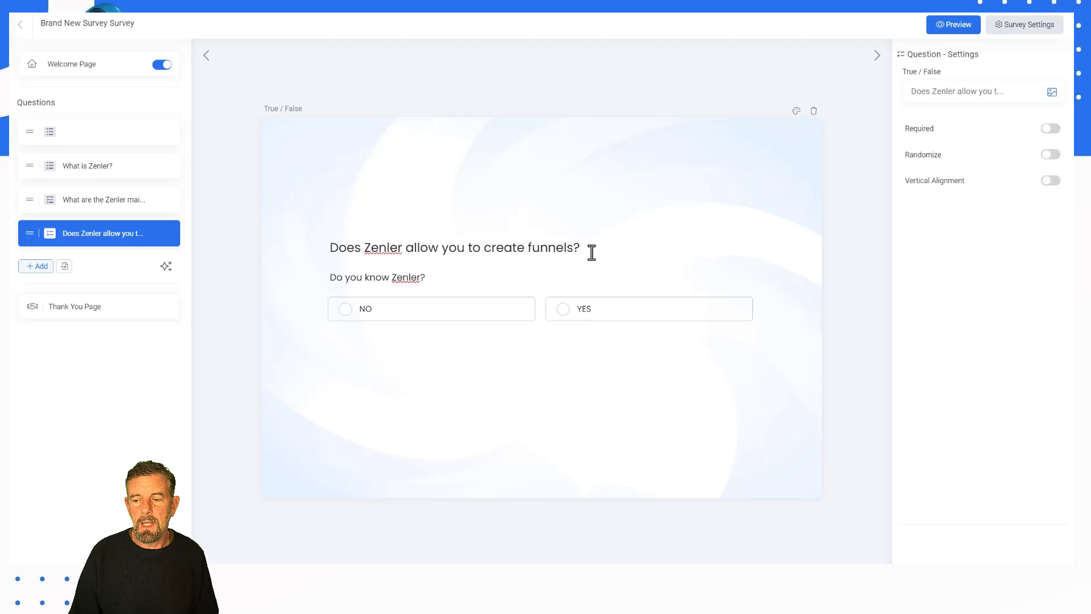
click(1051, 128)
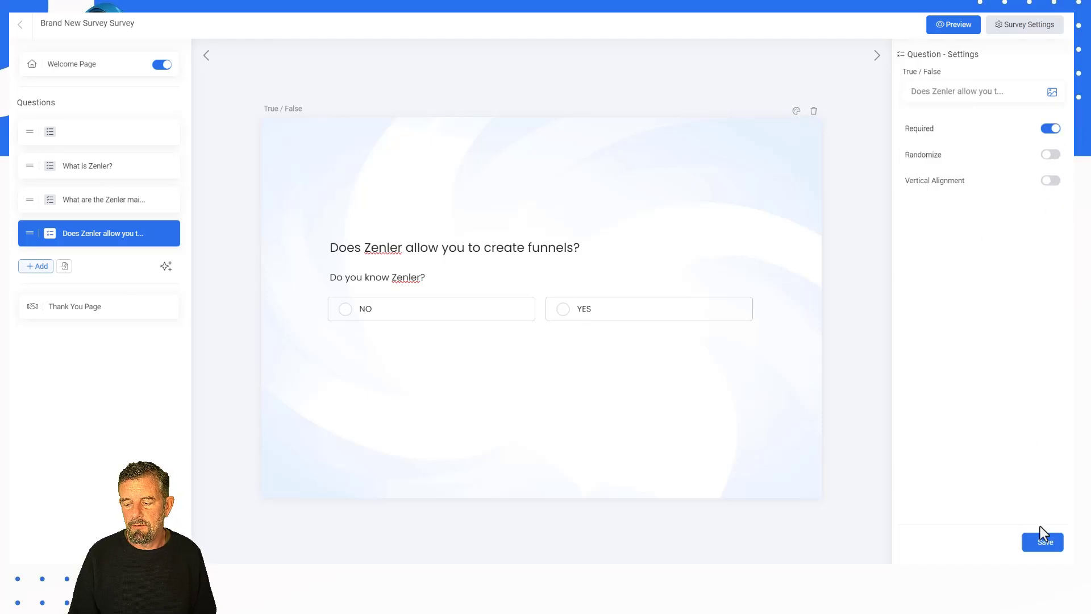
click(1047, 543)
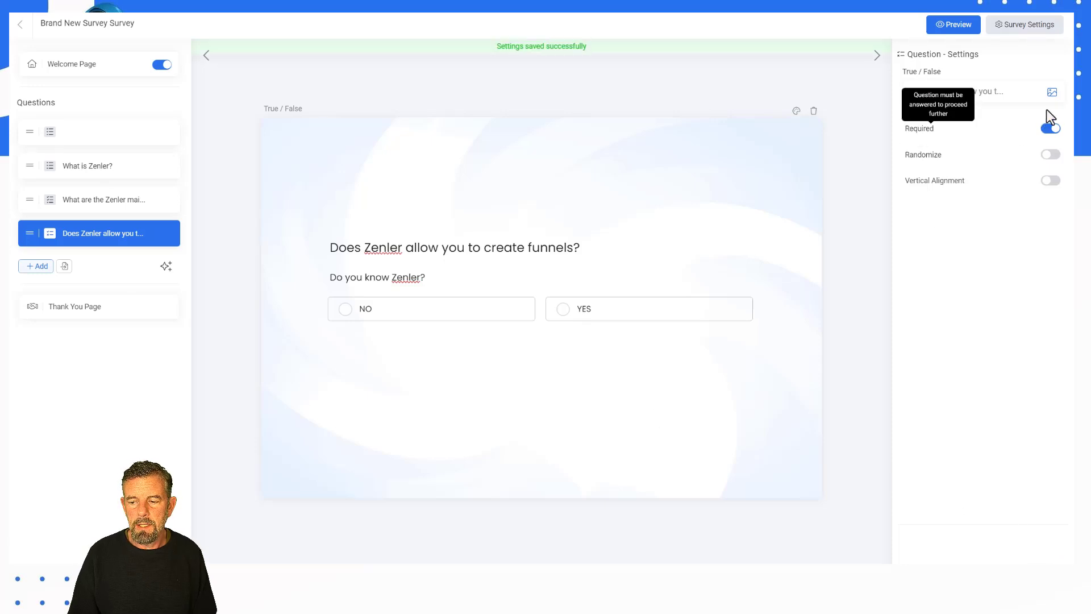
Add a Media question after the funnels question.
click(37, 267)
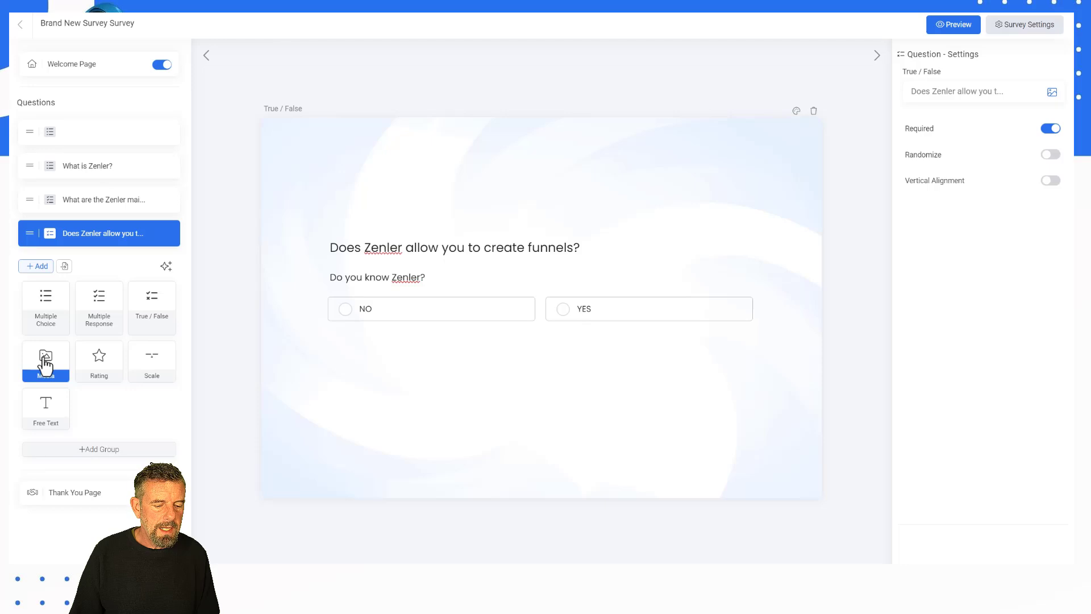
click(45, 366)
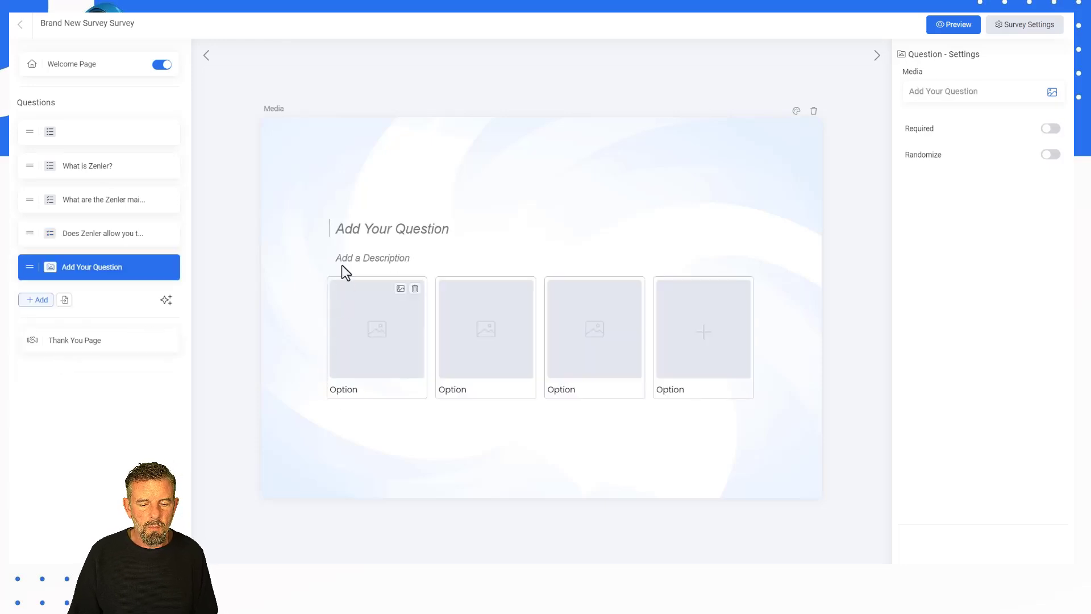
mouse_move(341, 389)
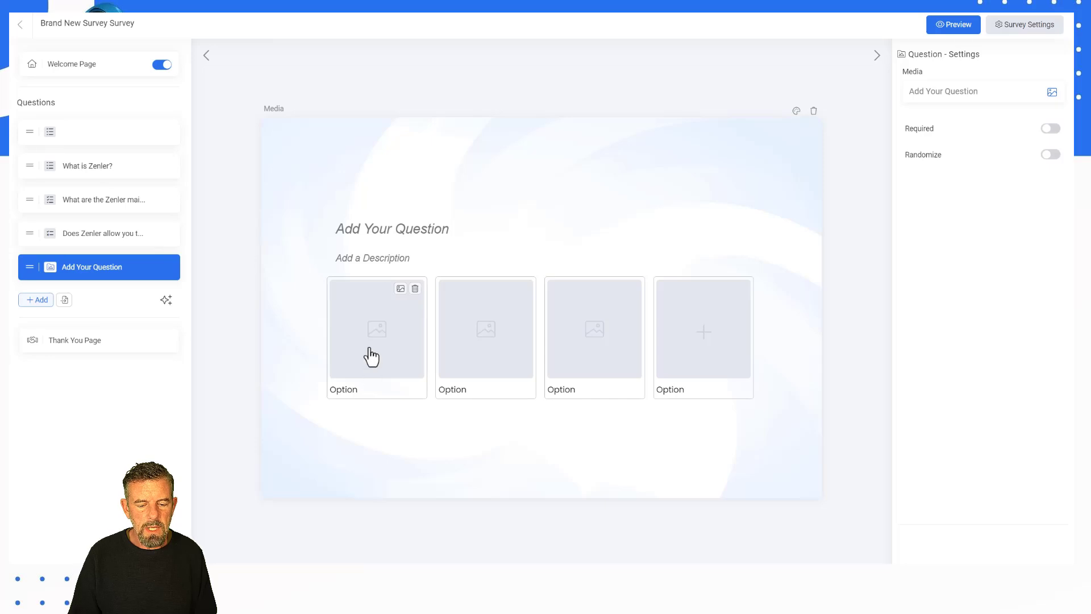
click(353, 390)
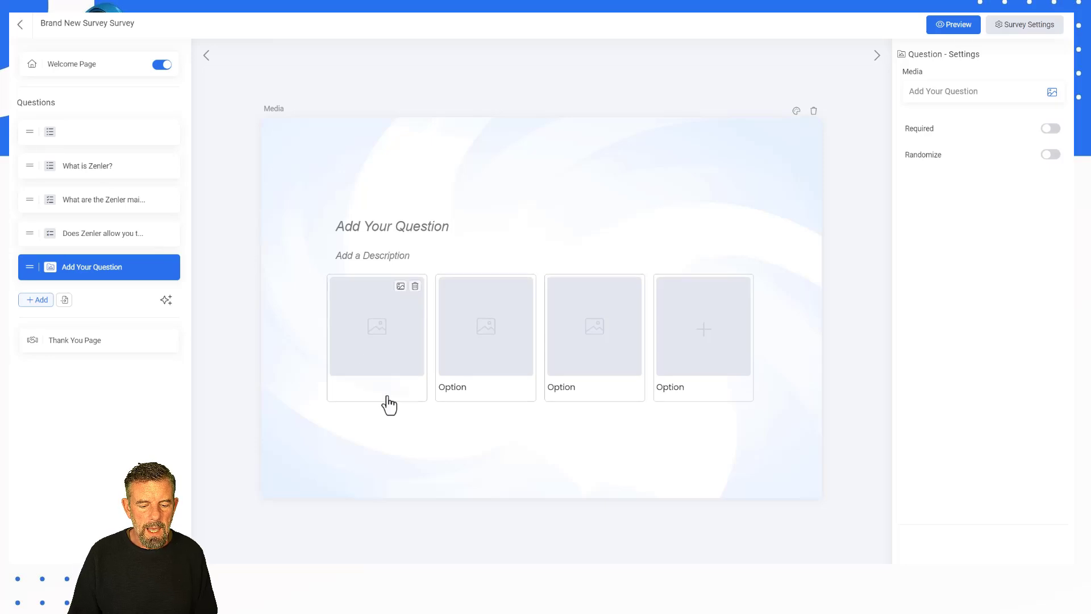
click(483, 393)
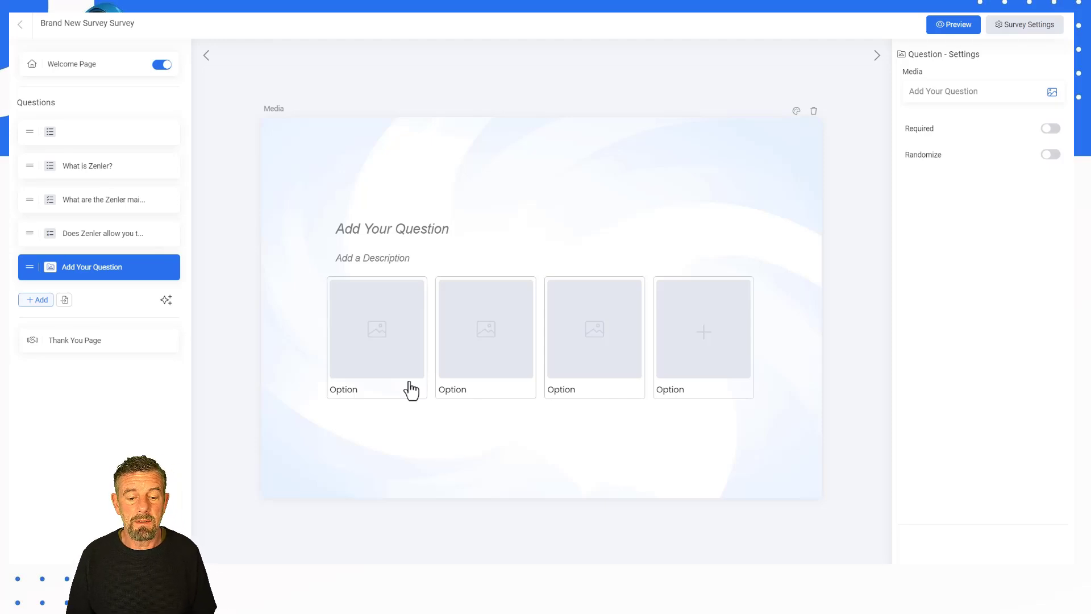
click(389, 229)
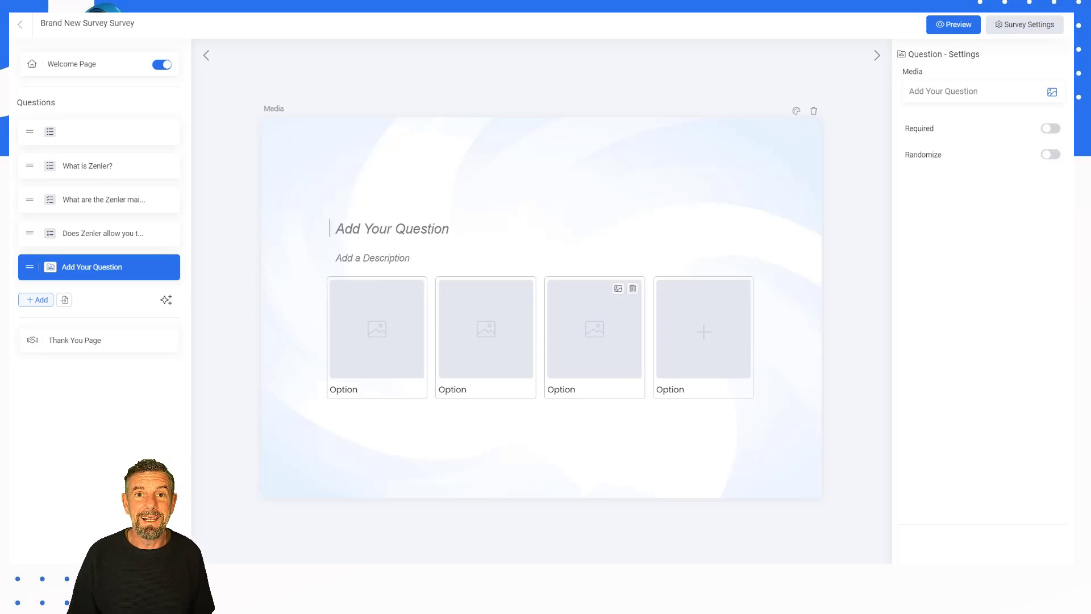
Label the first media option "Buddy the Tortoise?" and give it the cropped image turtle-4277518_640.jpg.
click(362, 391)
text(Buddy the Tortoise?)
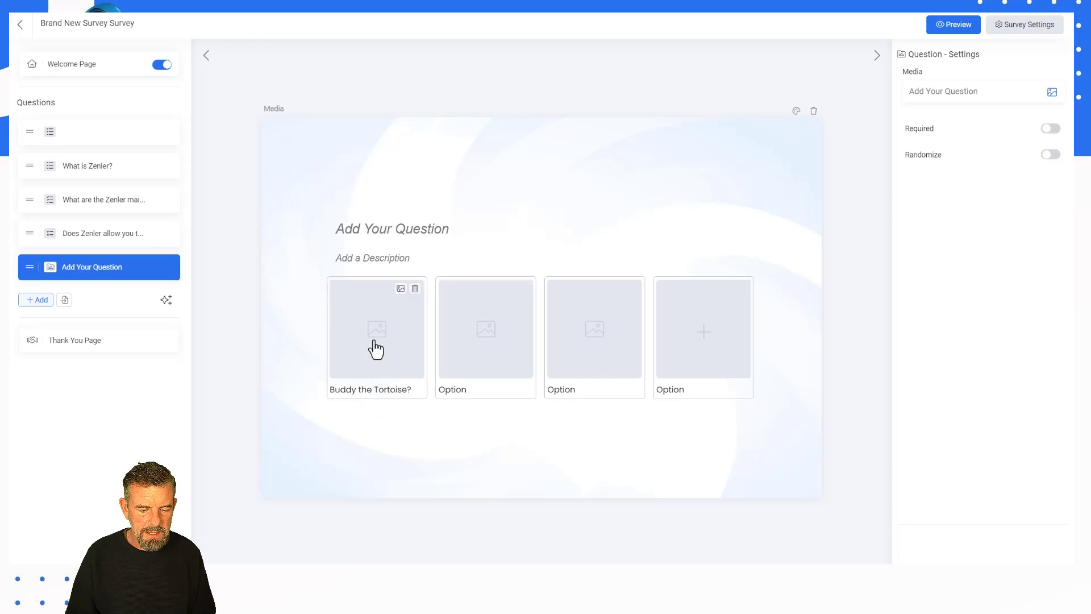
click(400, 289)
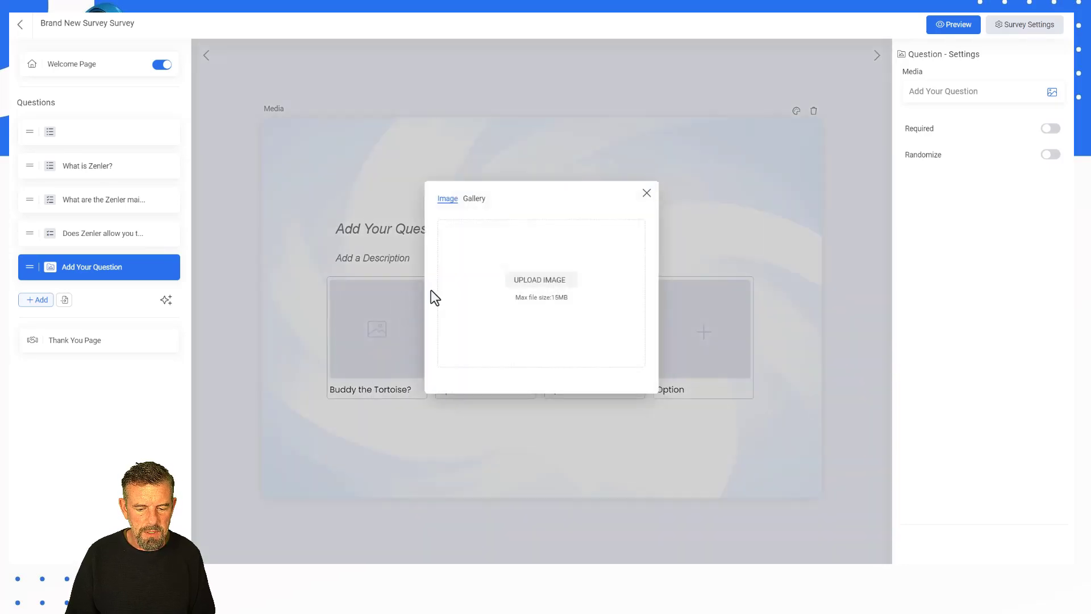
click(536, 280)
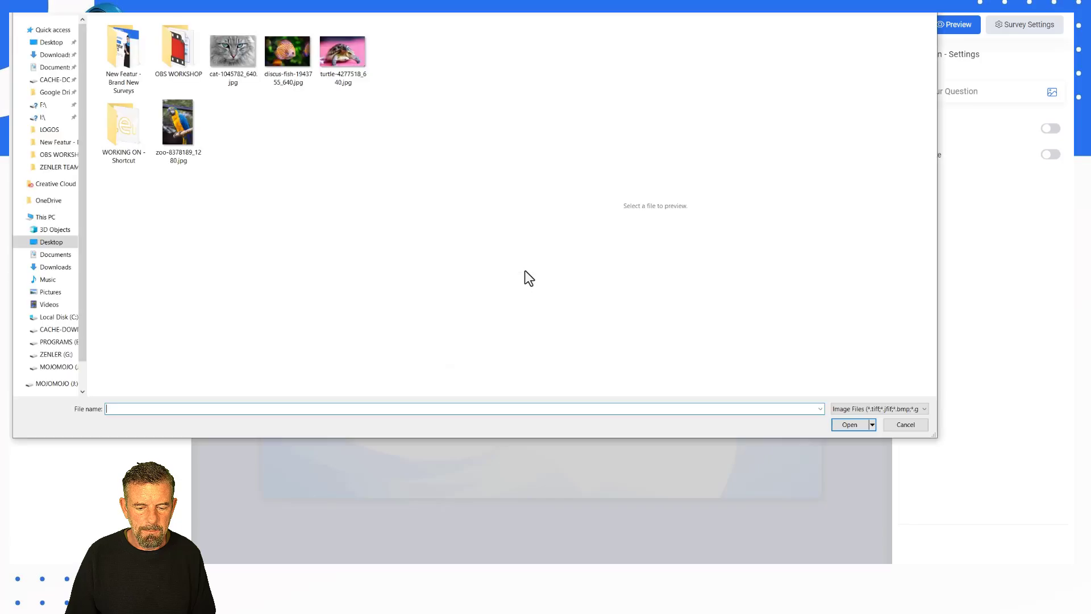
click(332, 63)
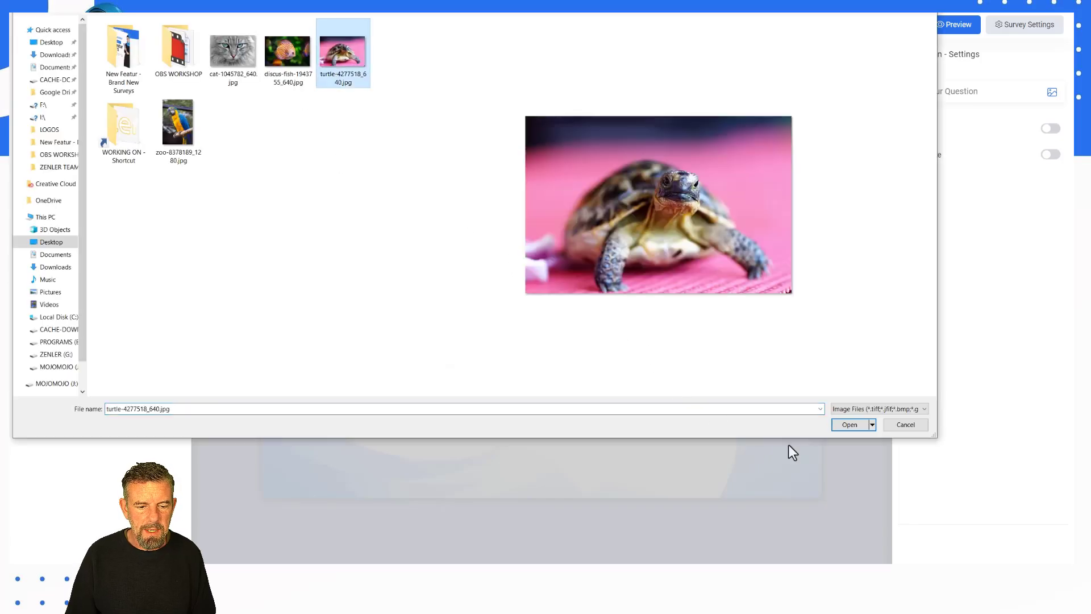
click(858, 427)
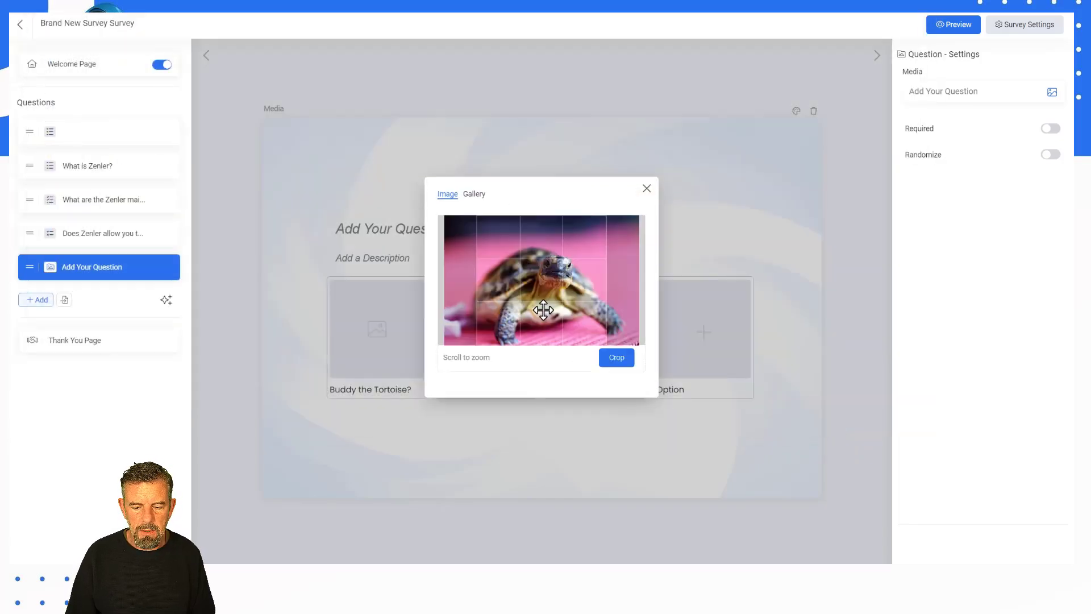
drag(549, 304, 550, 316)
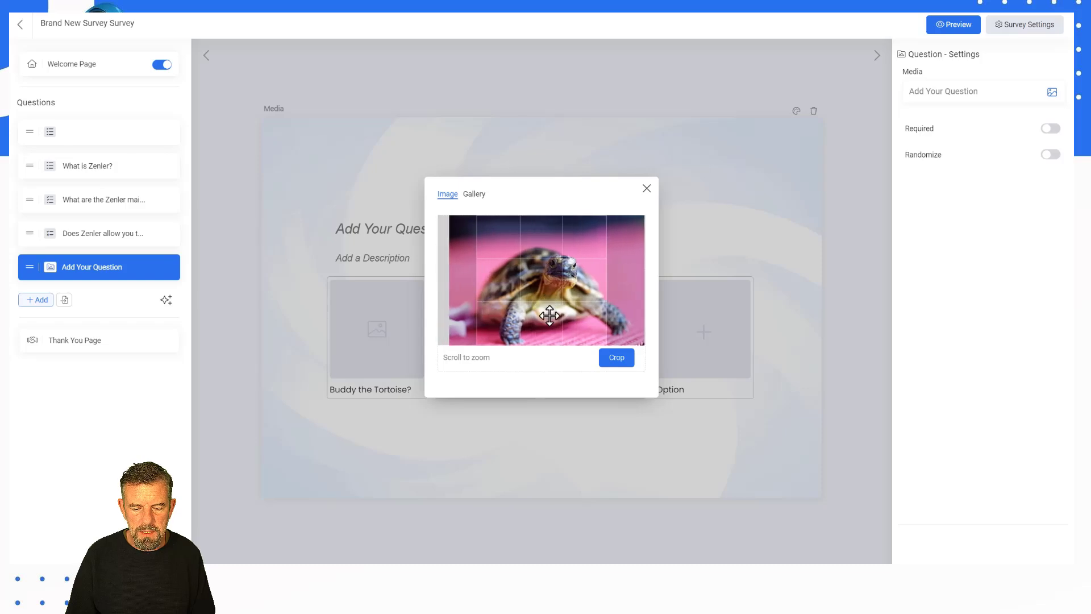
click(617, 356)
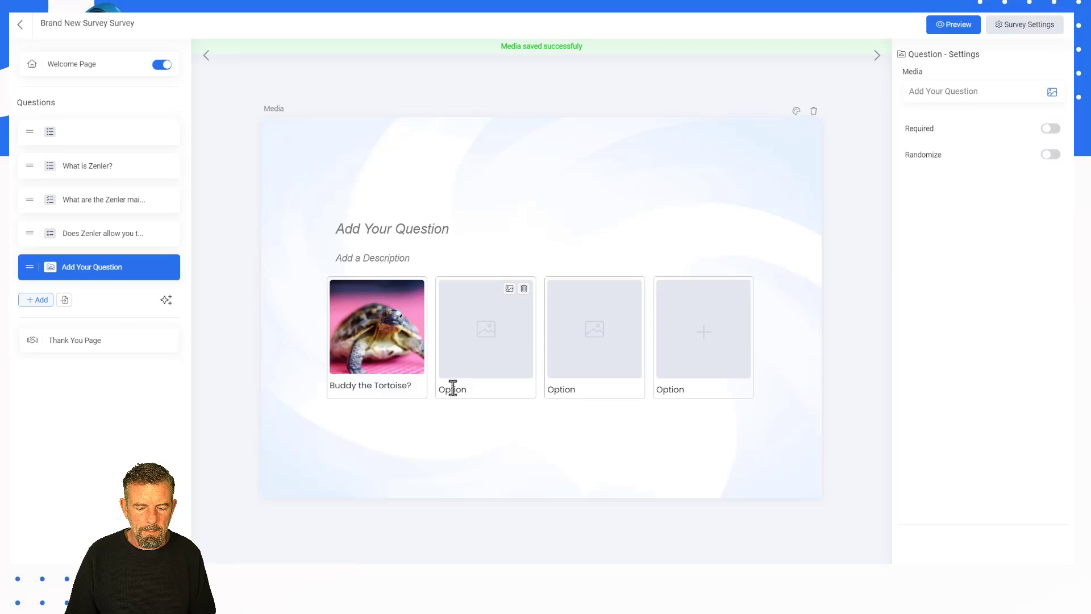
Label the second media option "Buddy the Cat?" and give it the cropped image cat-1045782_640.jpg.
click(457, 390)
text(Buddy the Cat?)
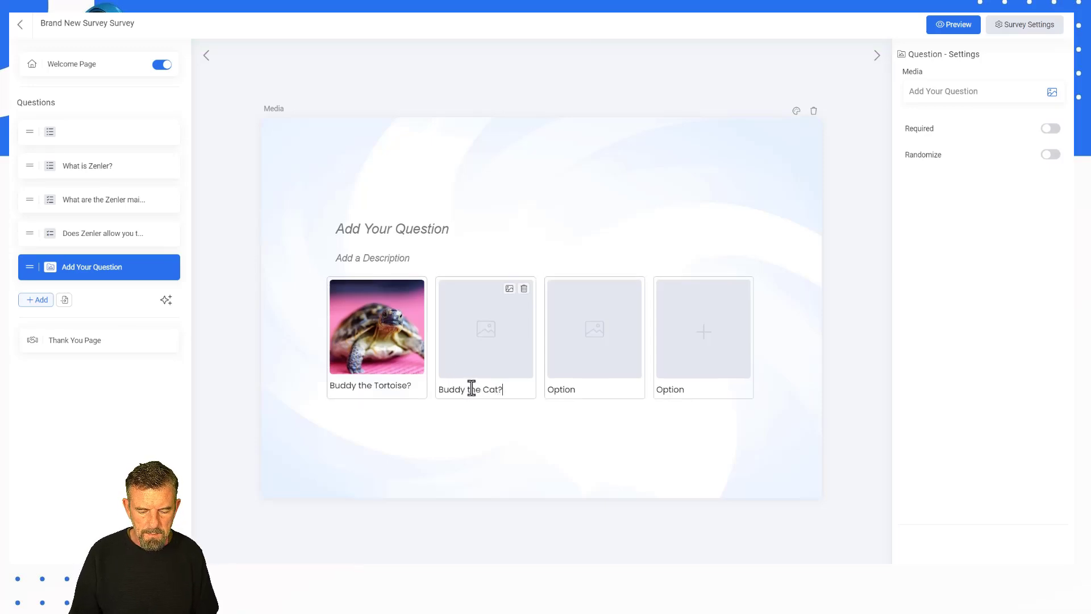
click(509, 290)
click(524, 286)
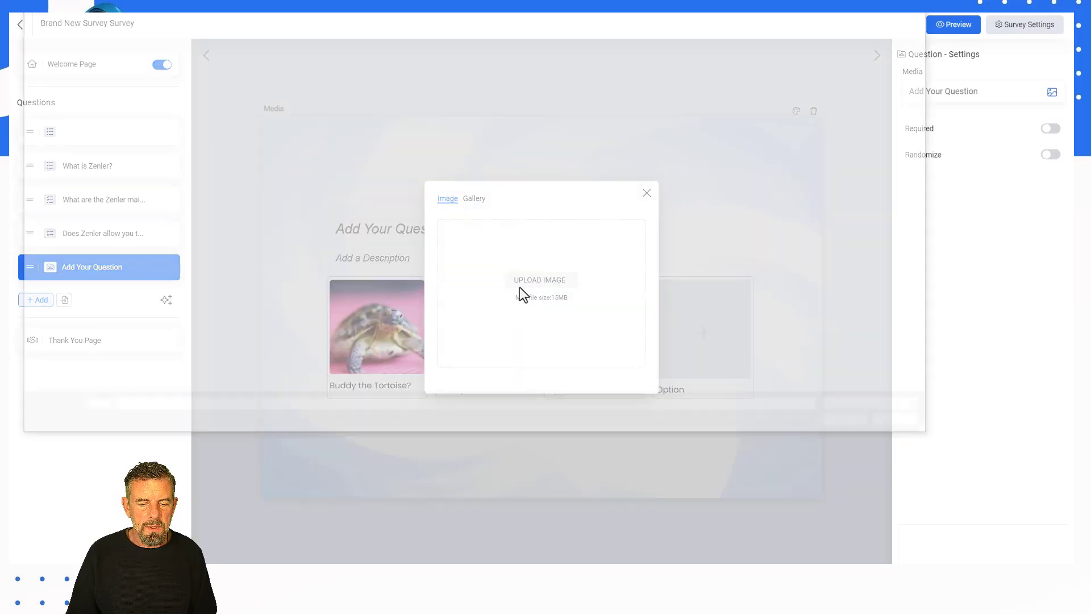
click(233, 54)
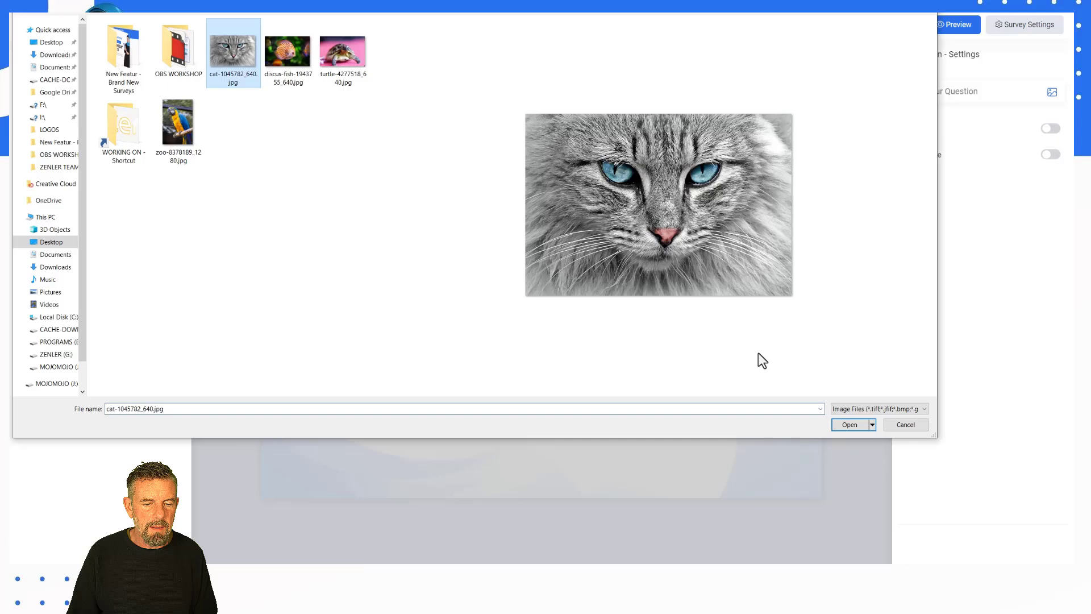
click(849, 425)
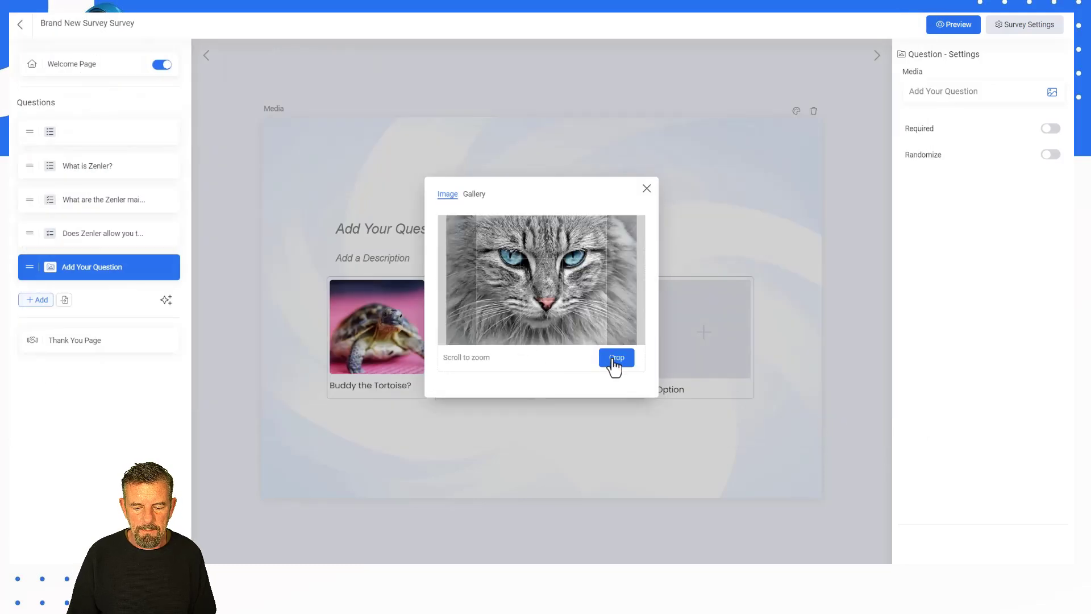
click(613, 358)
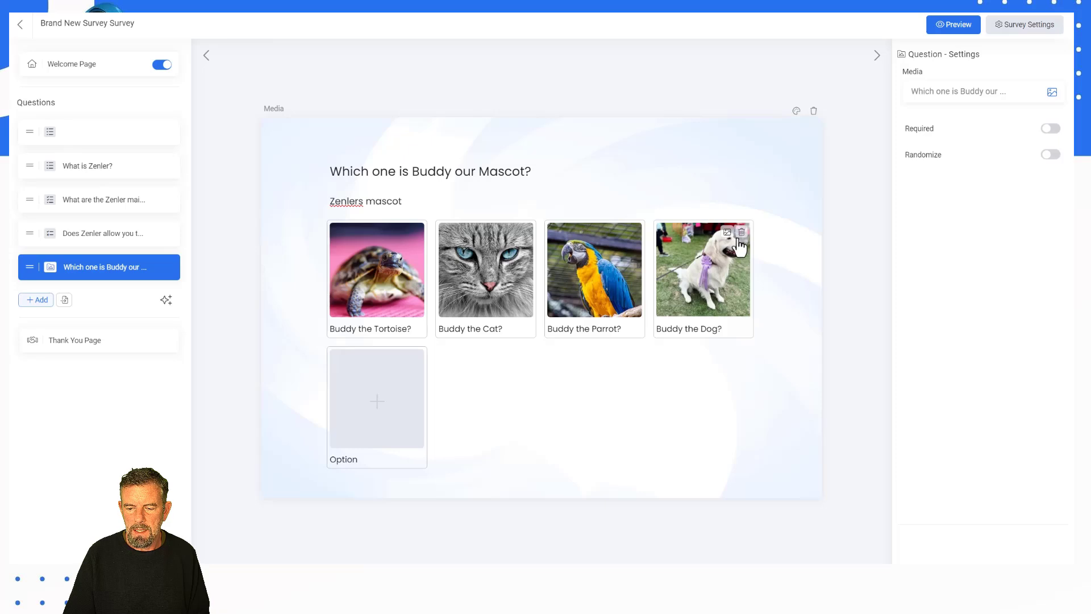
Save the Buddy mascot question as Required and add a Rating question after it.
click(1050, 128)
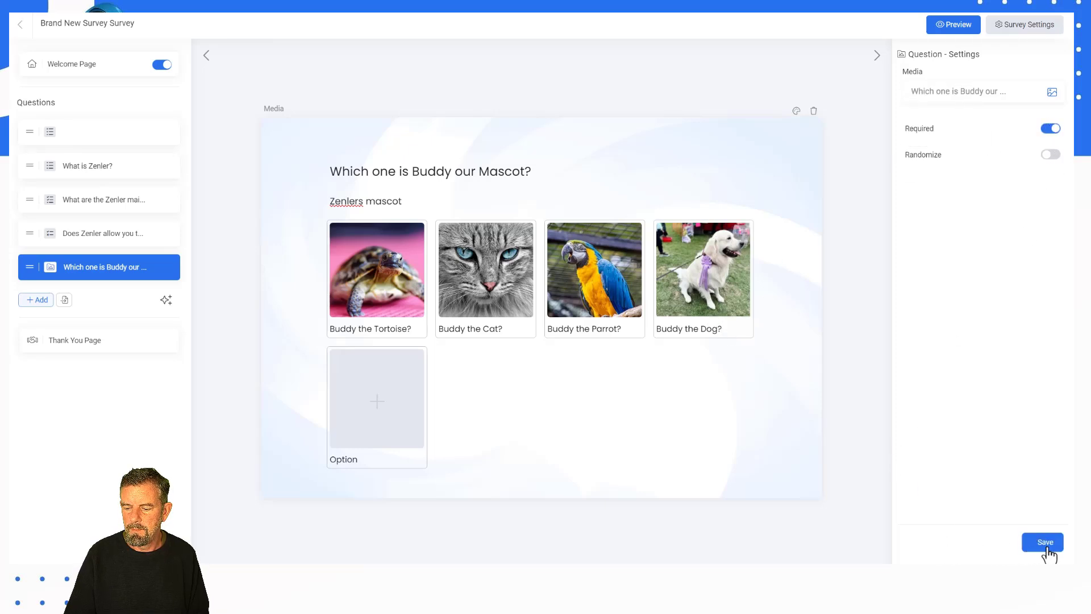
click(1042, 542)
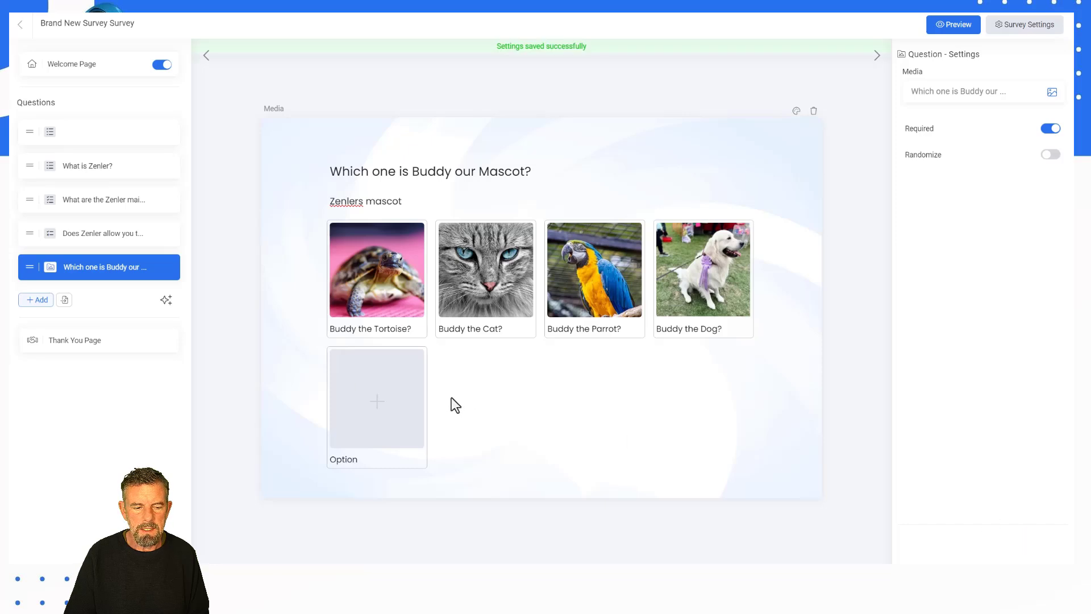
click(36, 302)
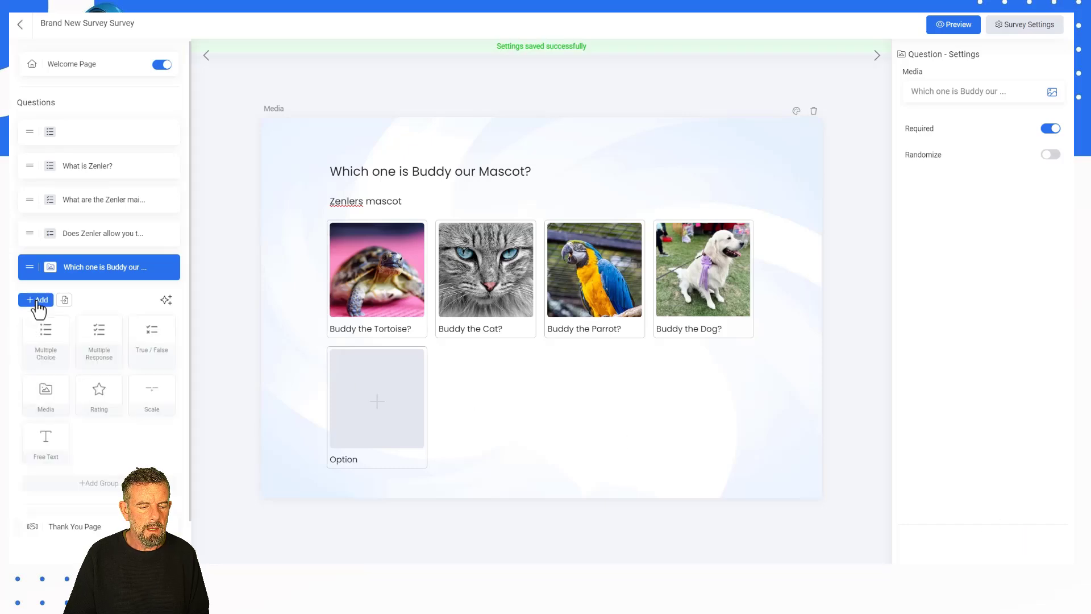
click(100, 398)
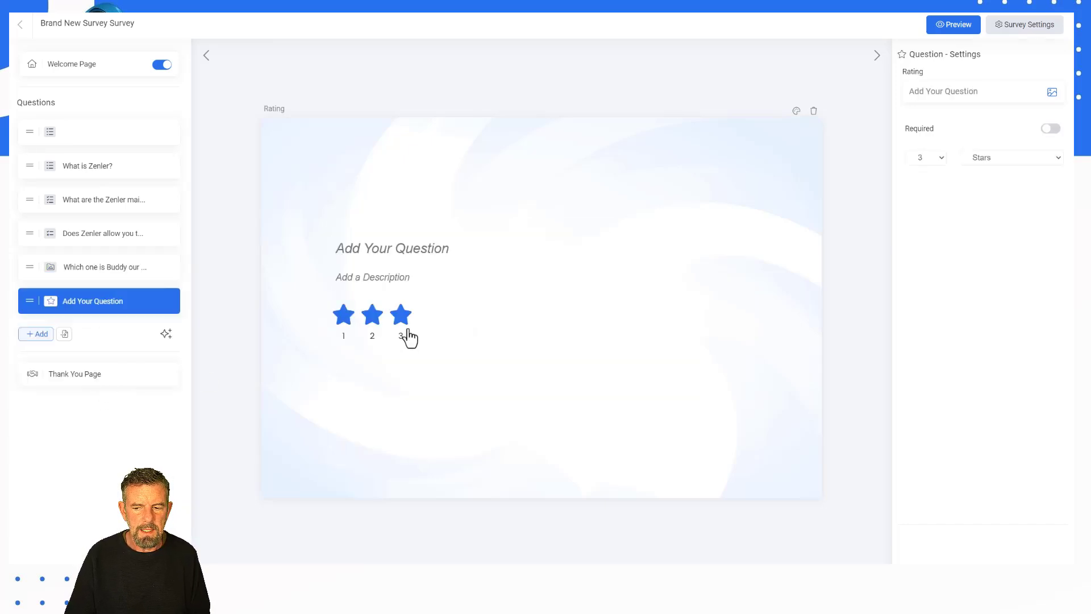
Try Hearts as the rating question's icon and switch it back to Stars.
click(993, 159)
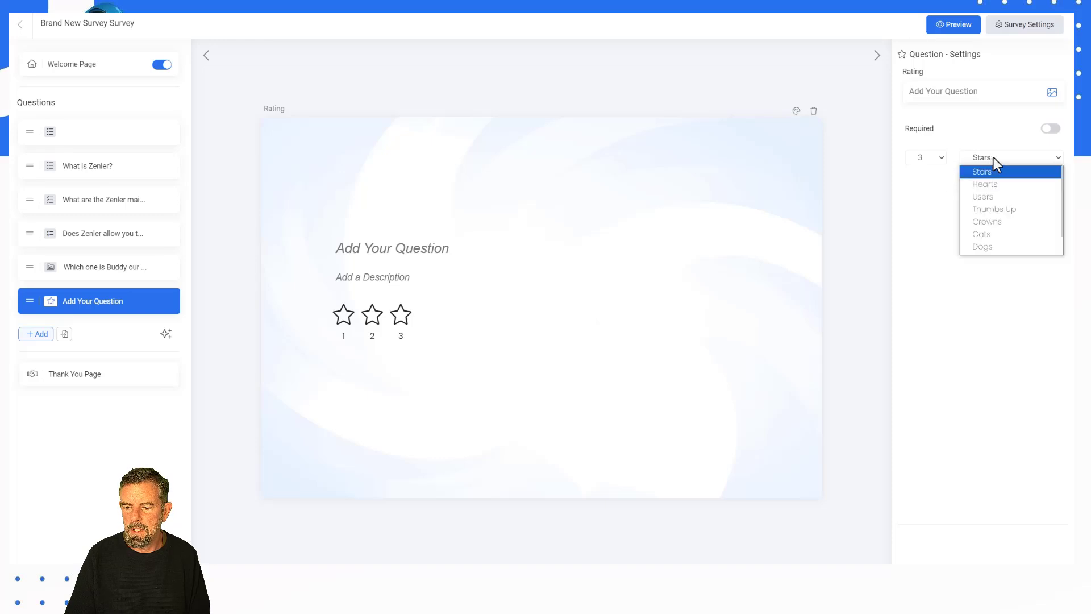
click(982, 183)
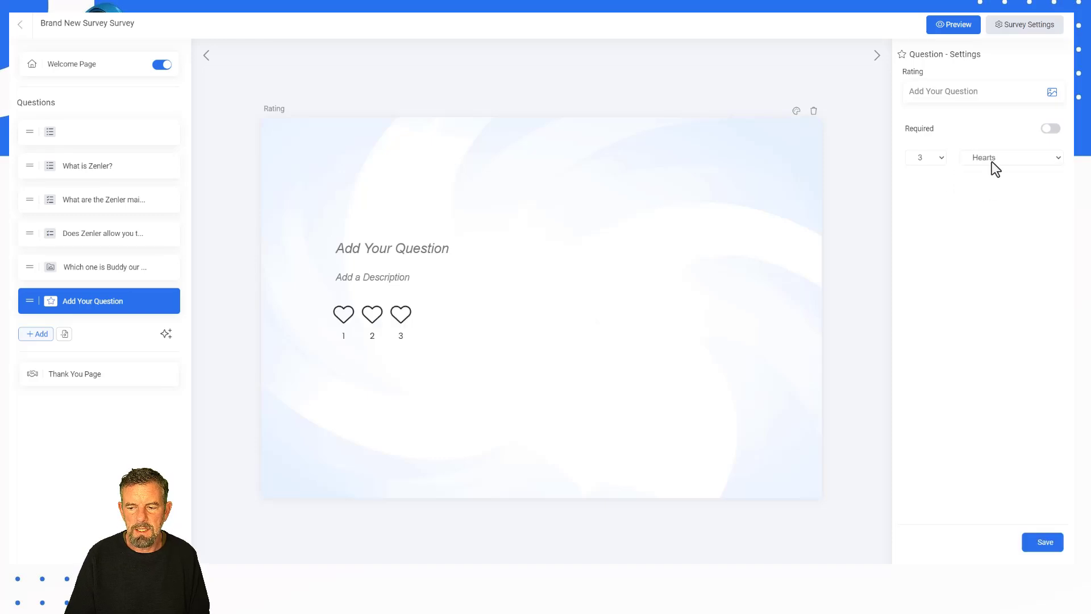
click(991, 159)
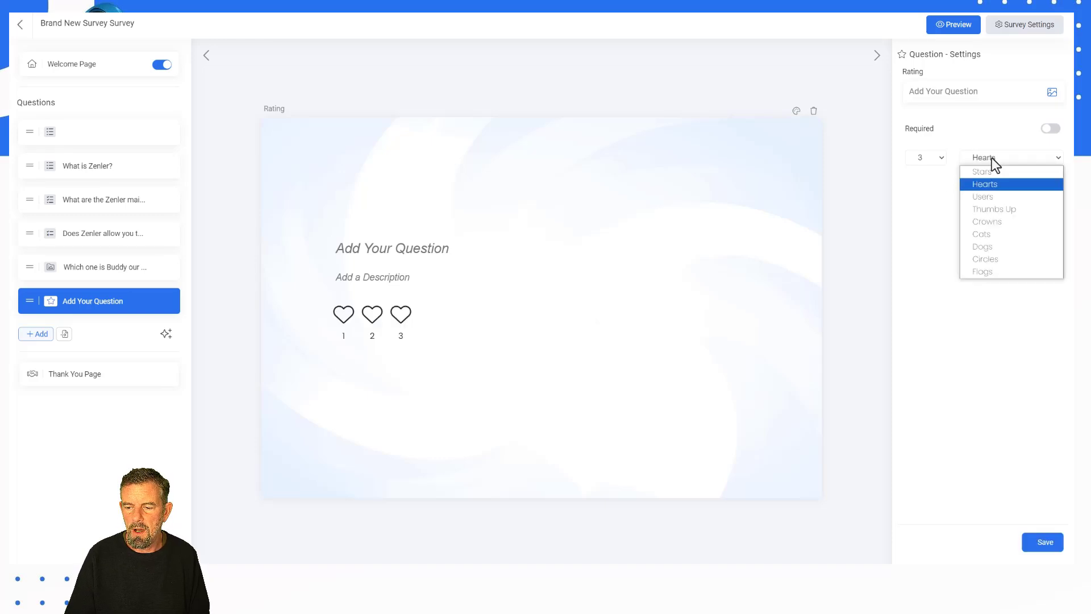
click(981, 219)
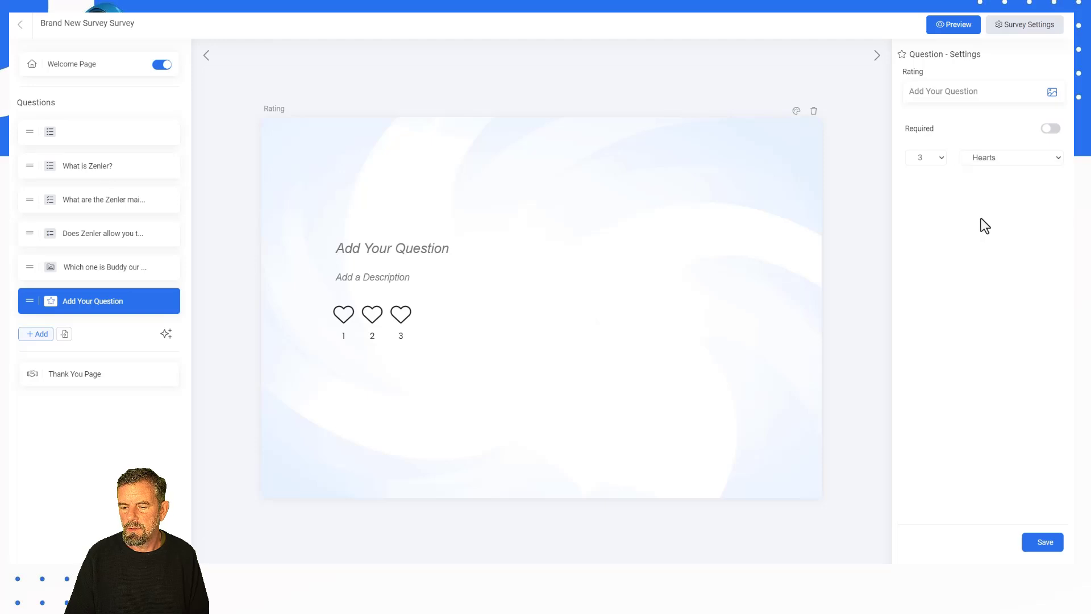
click(988, 159)
click(984, 170)
Set the rating to 10 stars and enter the question "How would you rate Zenler?".
click(941, 159)
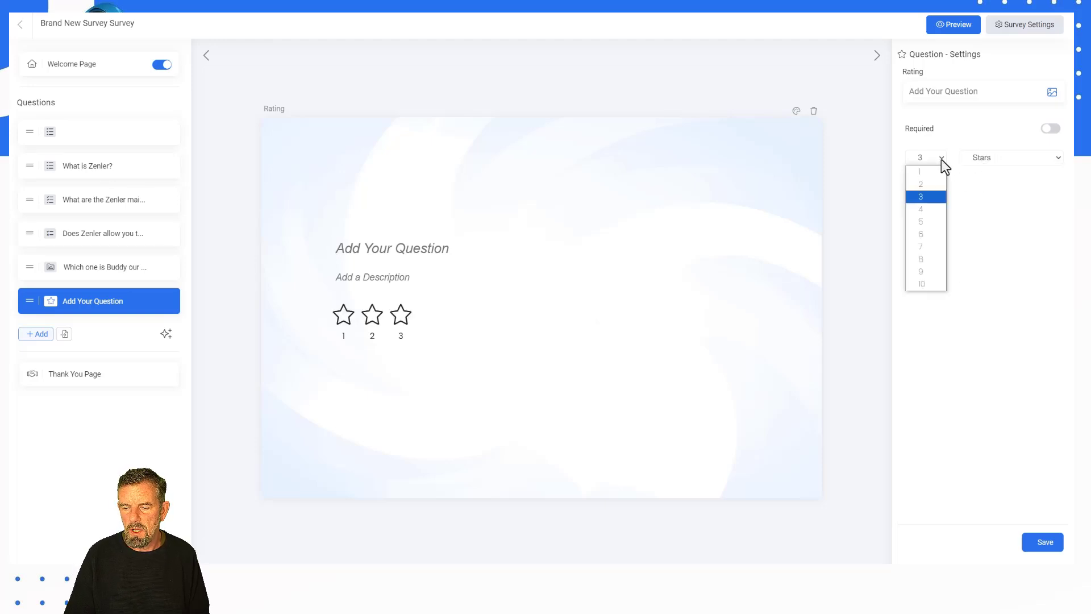
click(931, 283)
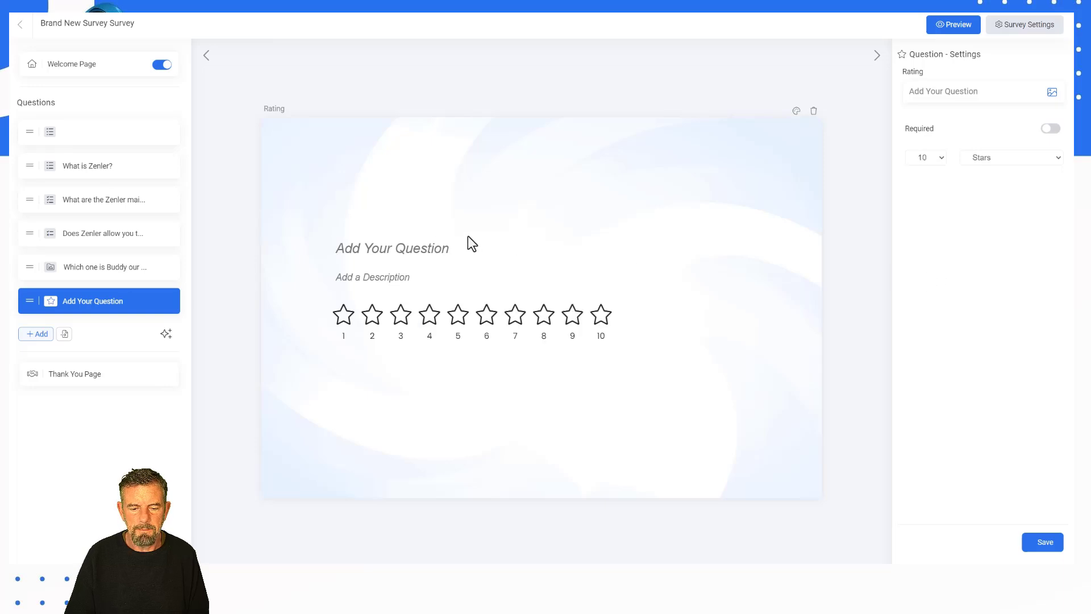
click(423, 240)
text(H)
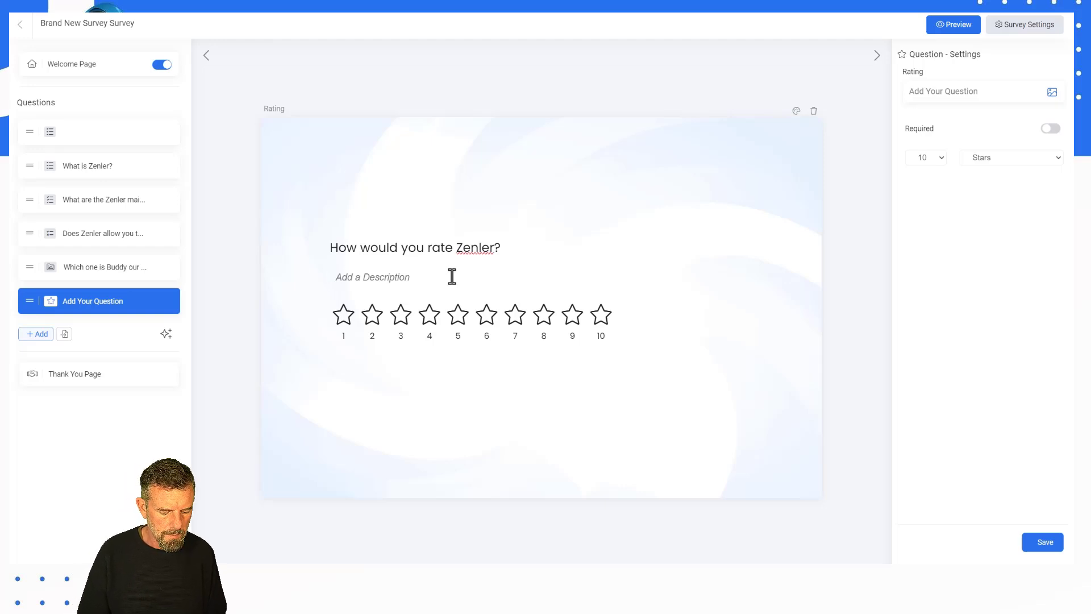
Describe the rating question as "1 being lowest and 10 being highest" and save it as Required.
text(1 being )
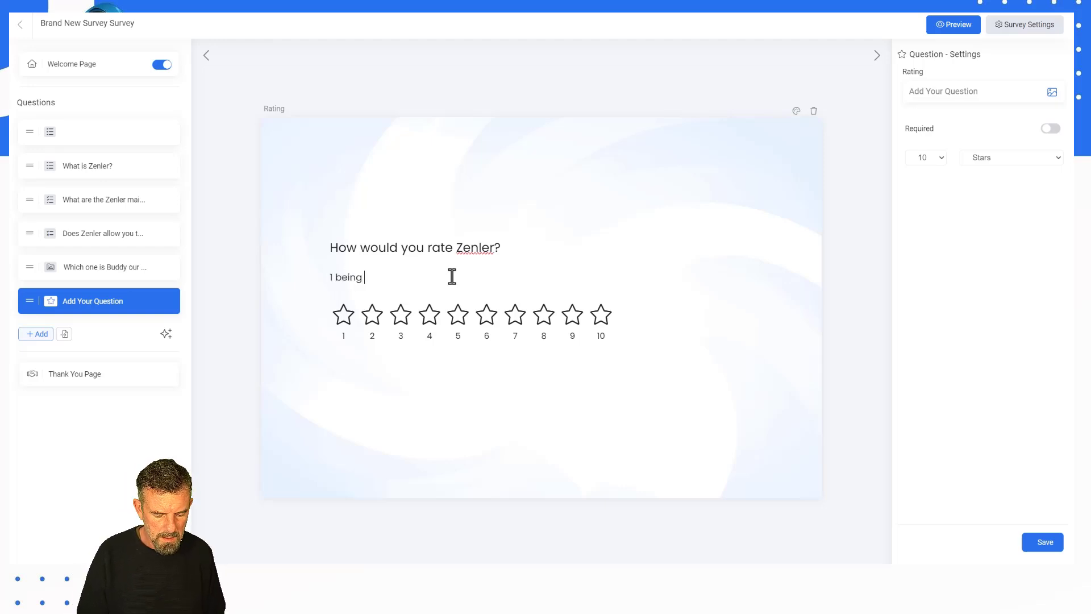
text(lowest )
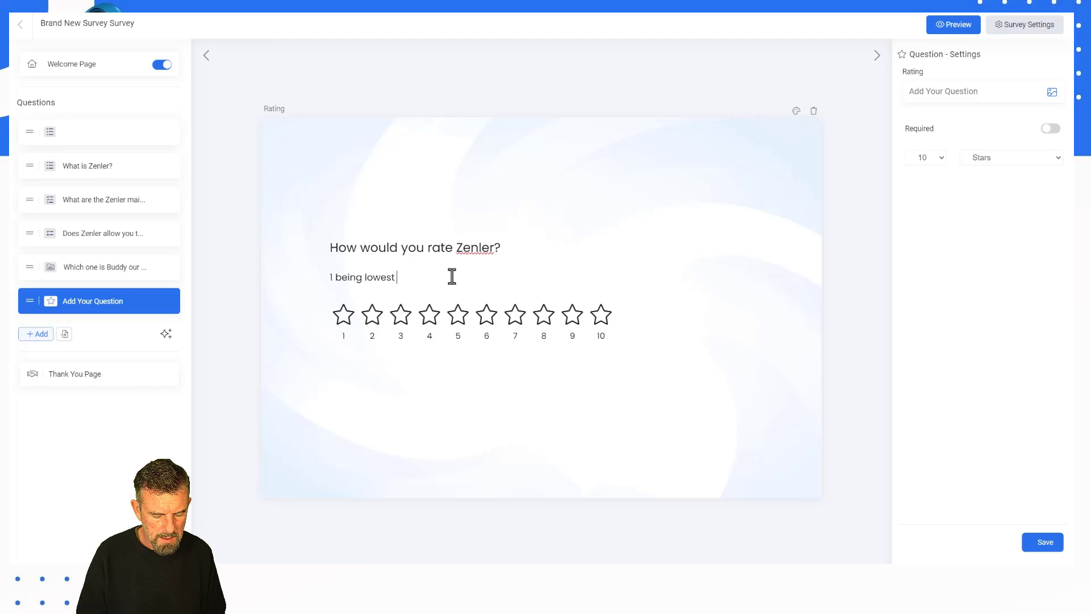
text(and 10 be)
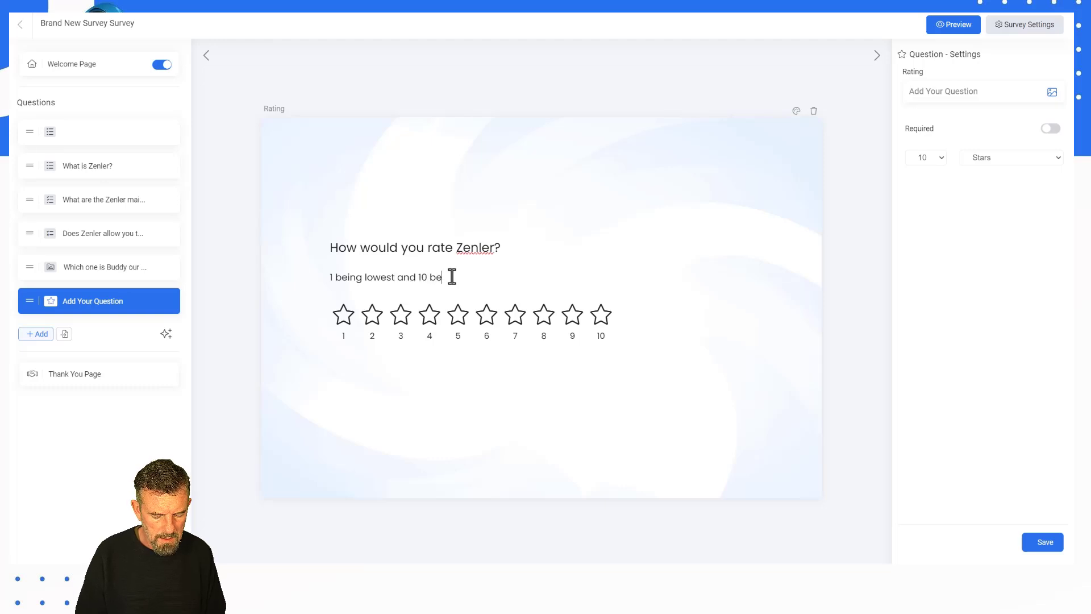
text(ing hig)
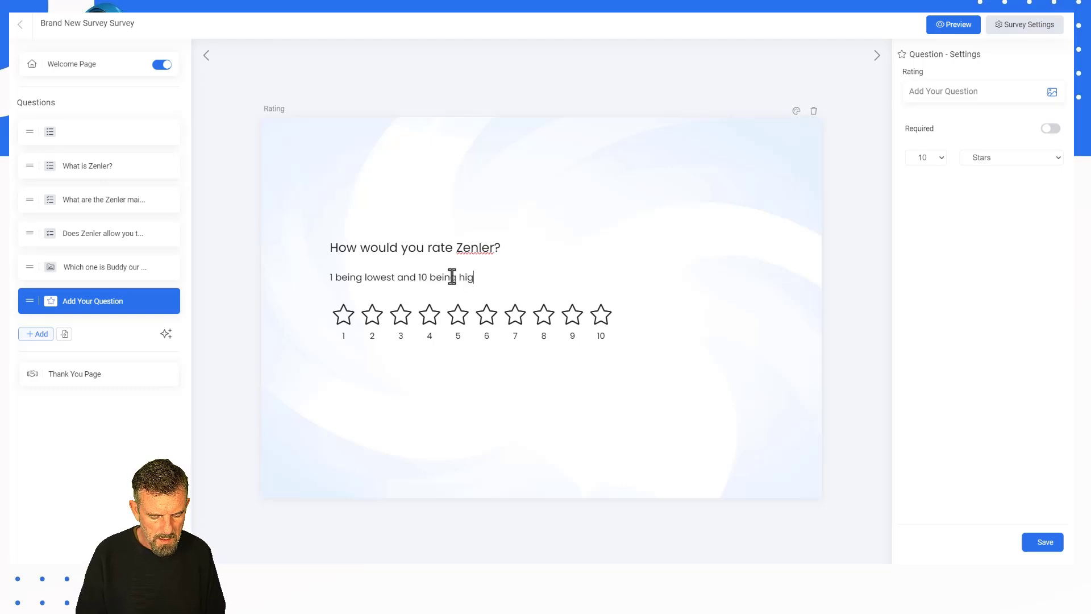
text(hest)
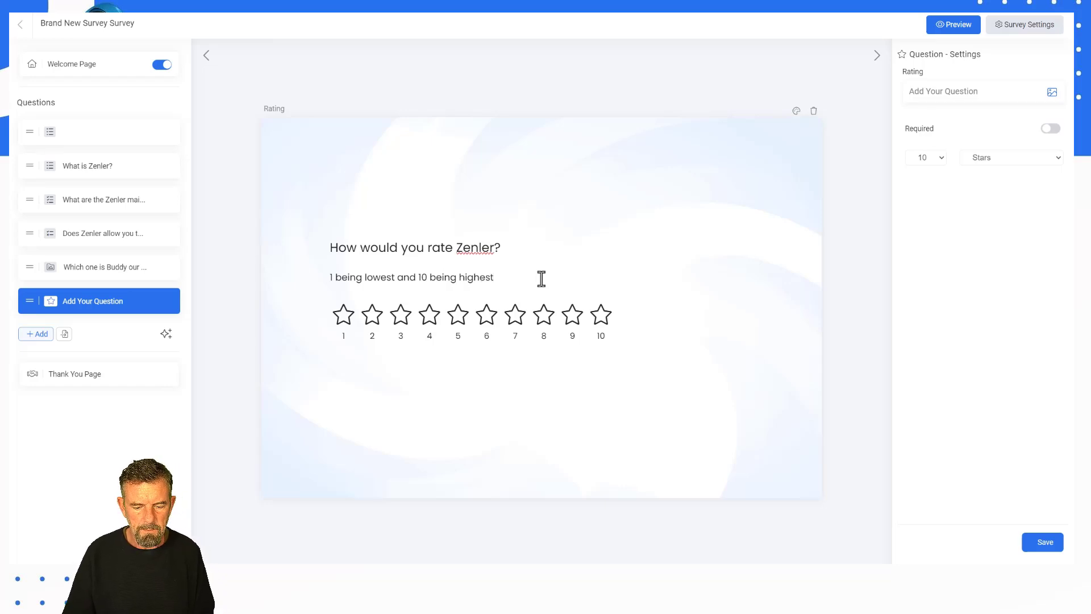
click(1051, 128)
click(1023, 543)
Add a Scale question at the end of the question list and set its number of steps to 10.
click(36, 334)
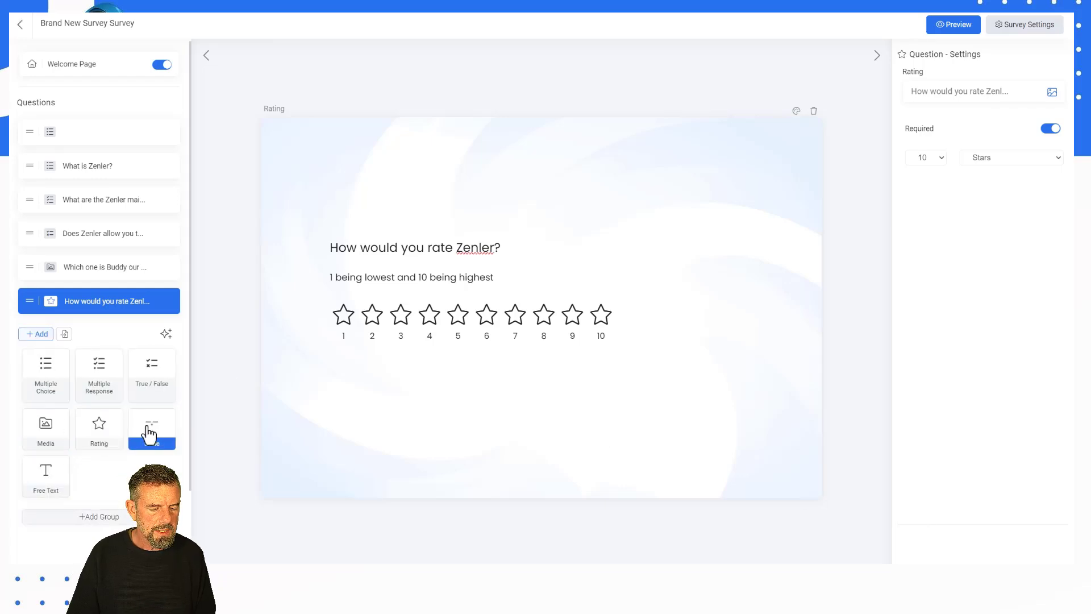
click(151, 427)
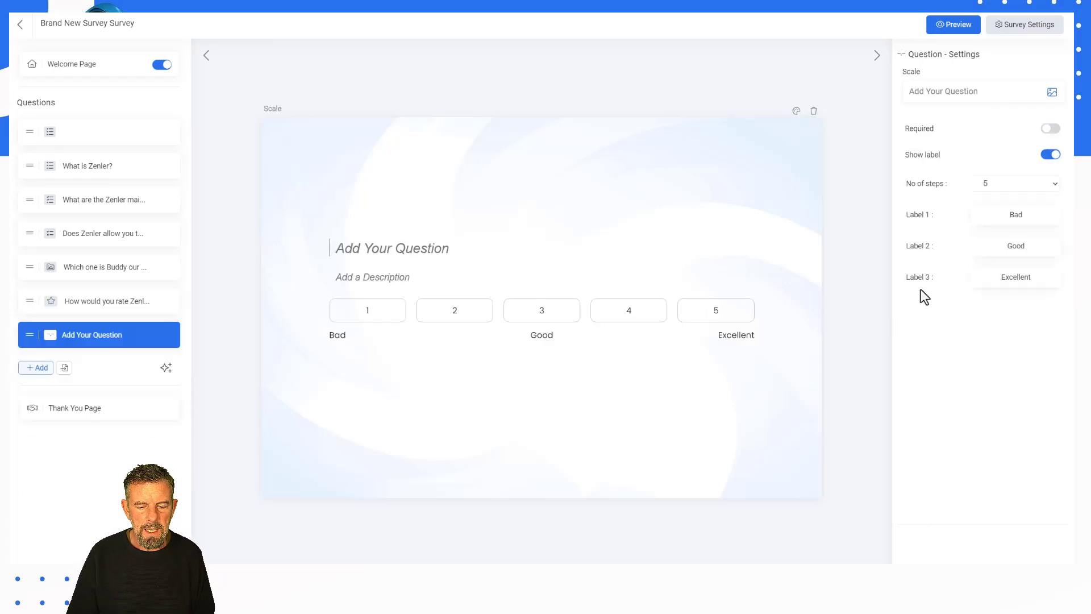
click(995, 188)
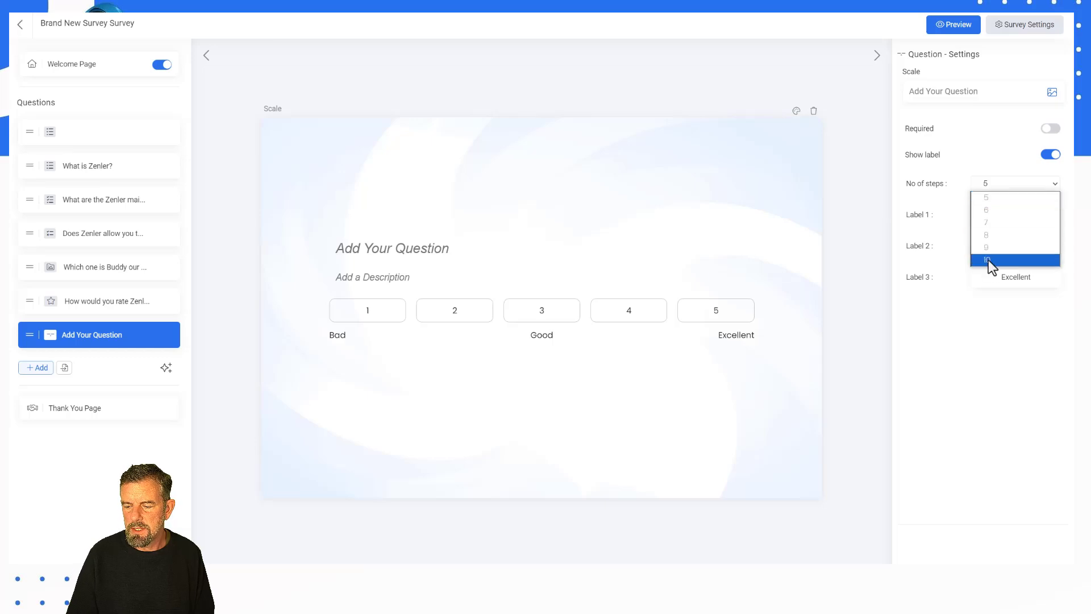
click(988, 259)
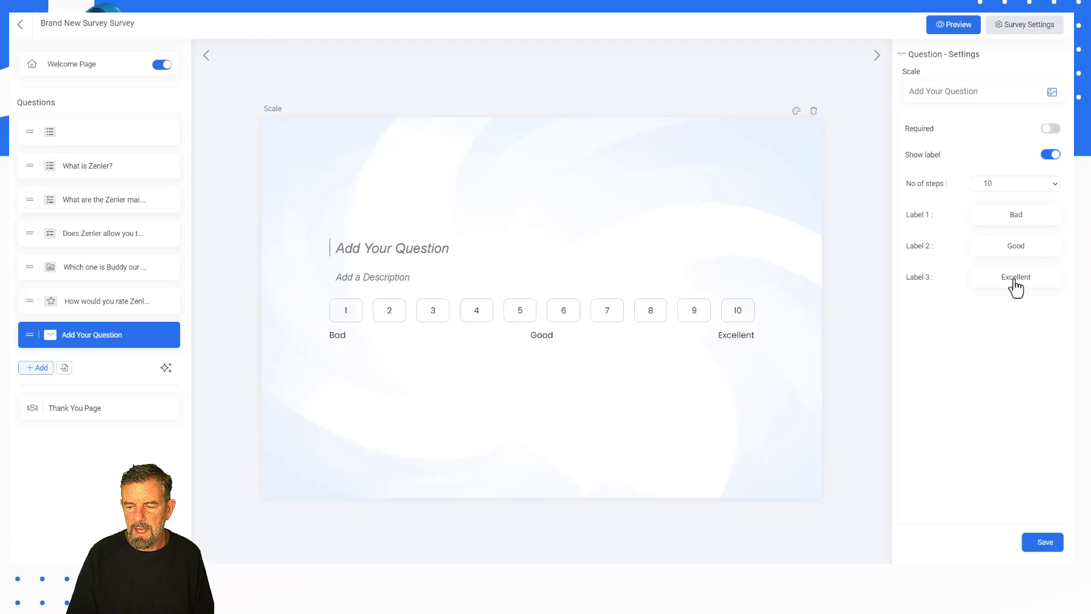
Enter the question "Is Zenler the best platform?" with the description "Rate this on this scale" and make it Required.
text(n this)
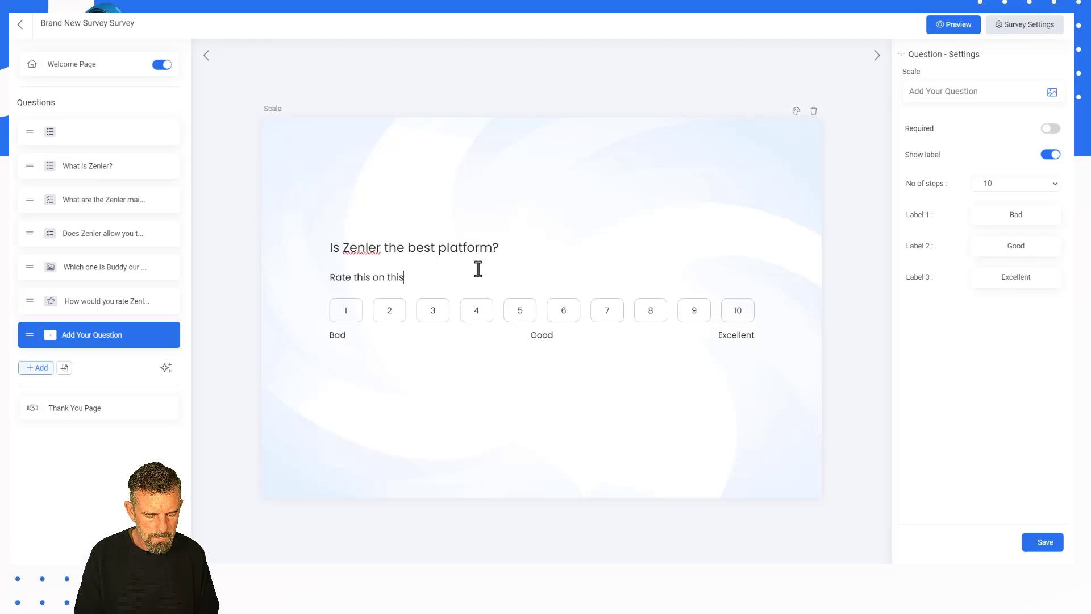
text( scale)
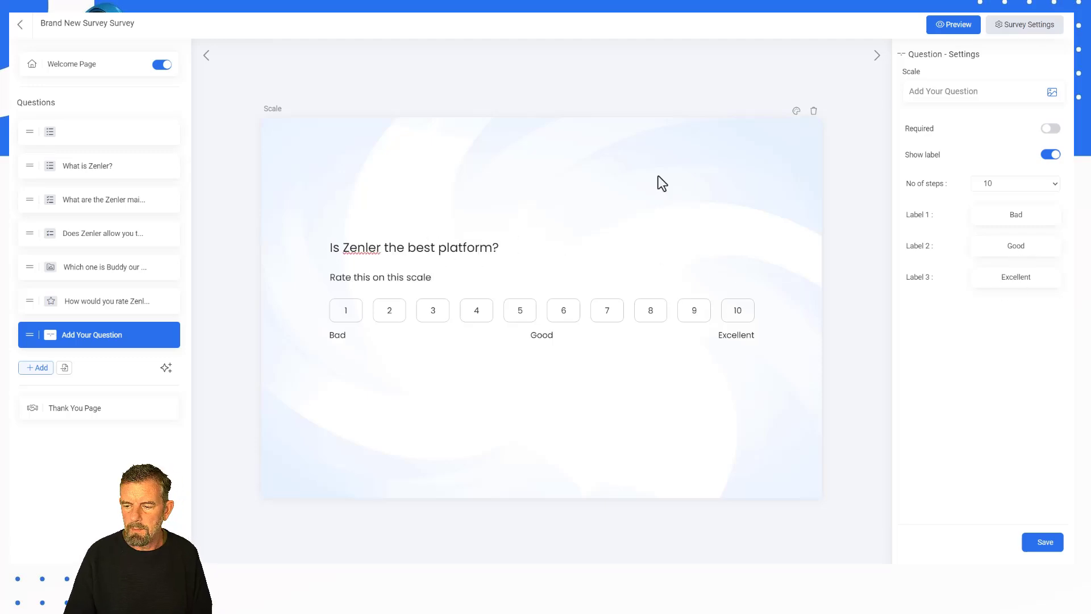
click(1053, 134)
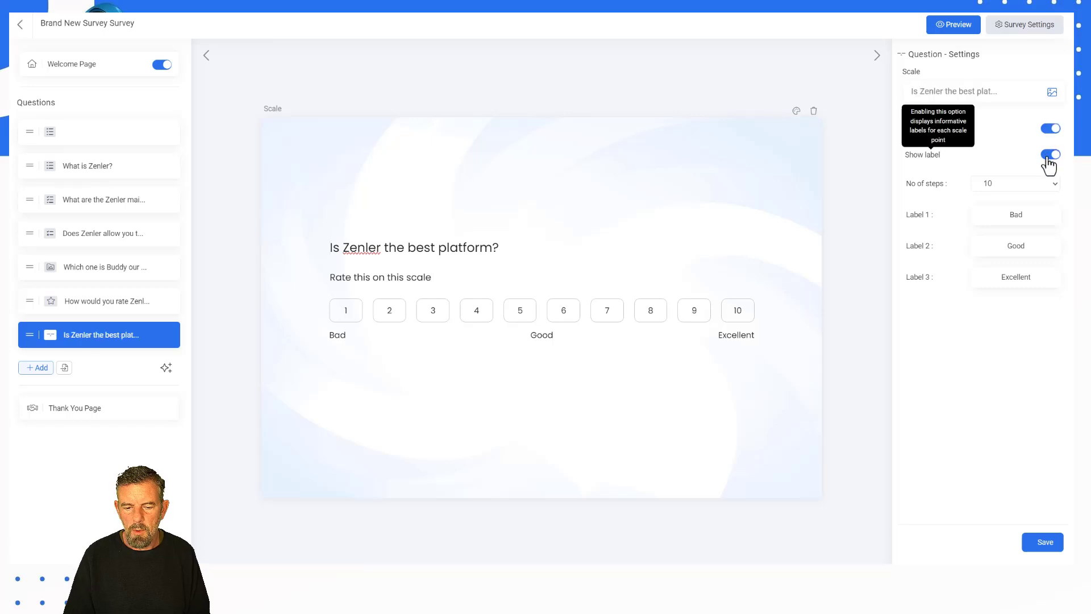
Try the scale question without its labels, turn Show label back on and save the question.
click(1048, 157)
click(1050, 160)
click(1049, 160)
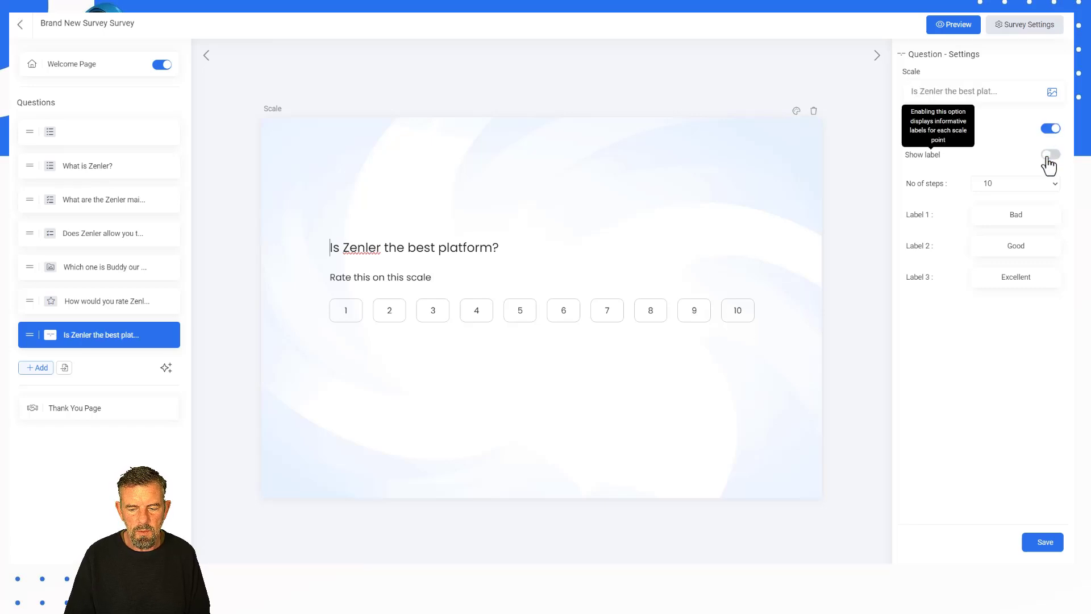
click(1049, 160)
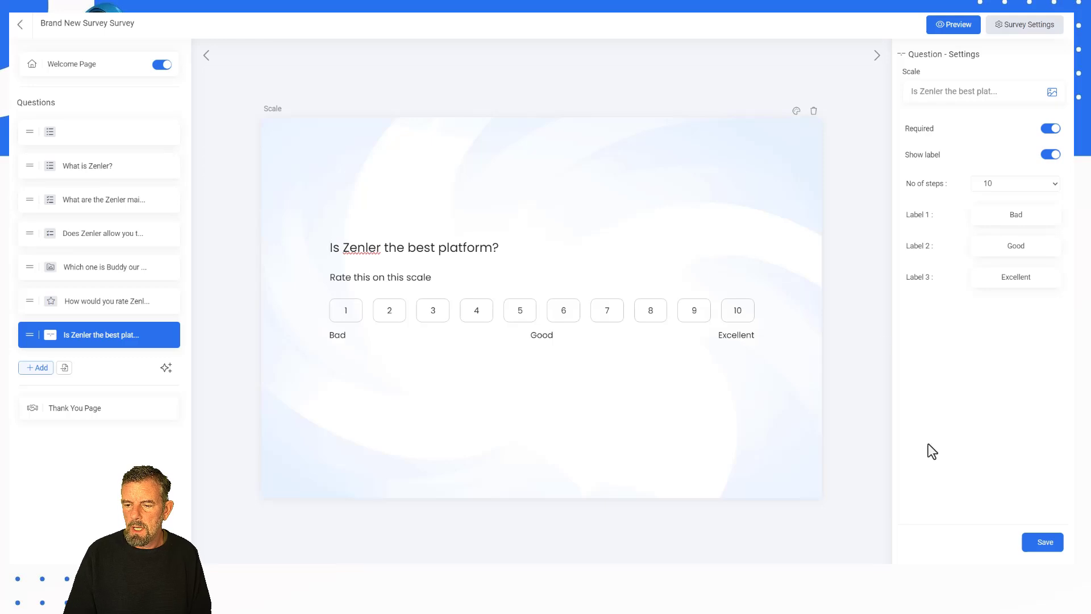
click(1036, 544)
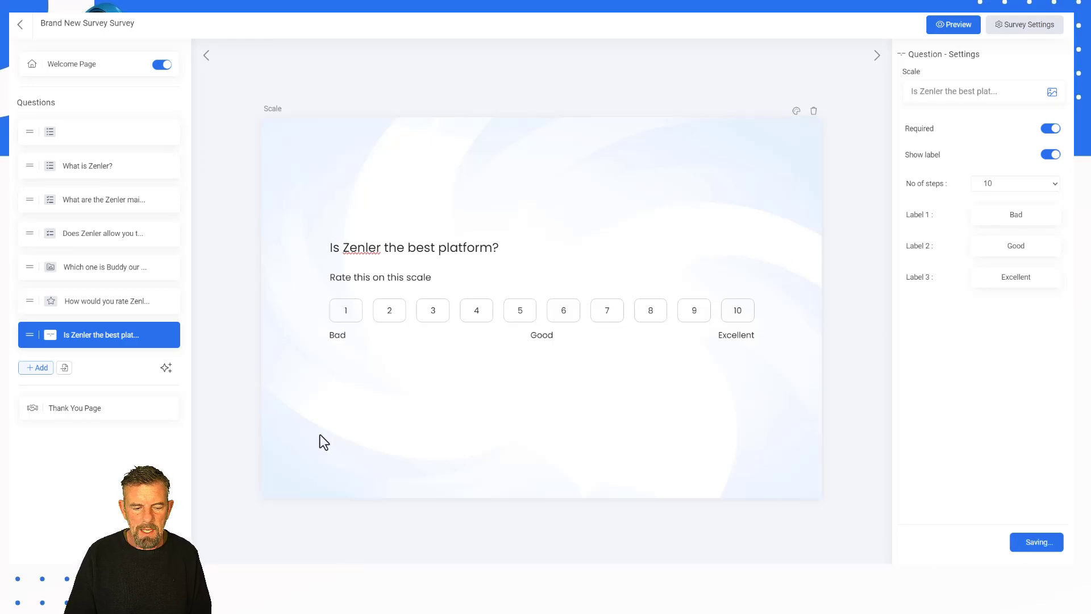
Add a Free Text question reading "Give your opinion on Zenler and how you use it".
click(36, 369)
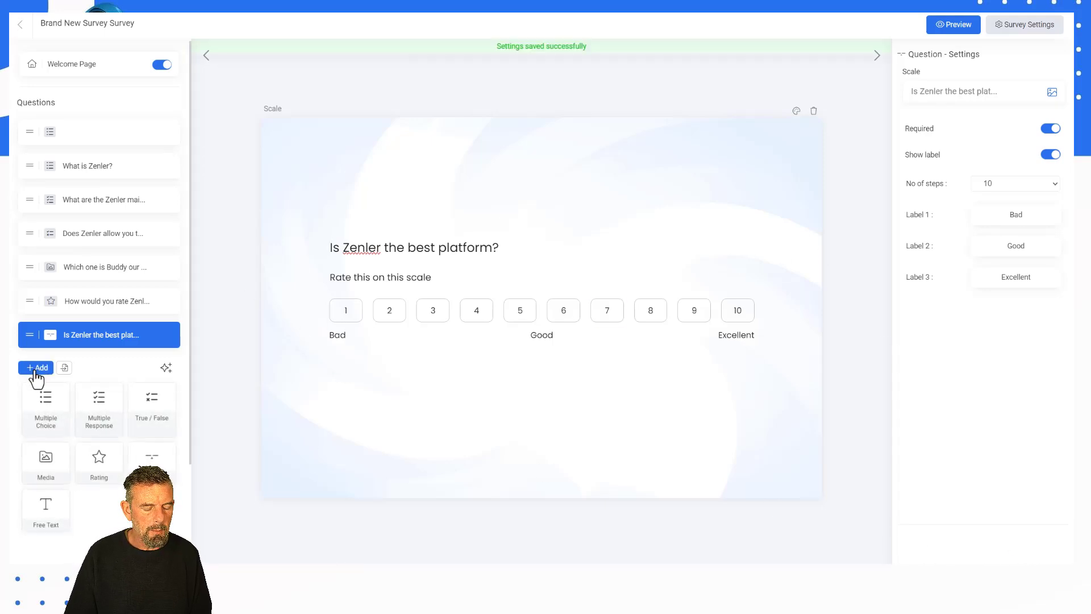
click(48, 509)
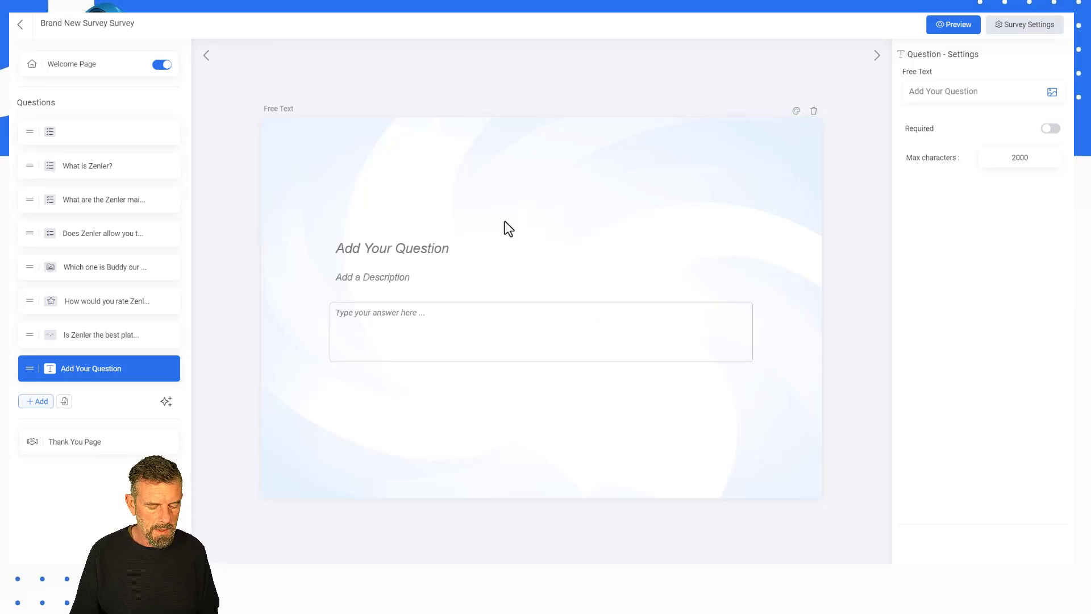
text(Give yuo)
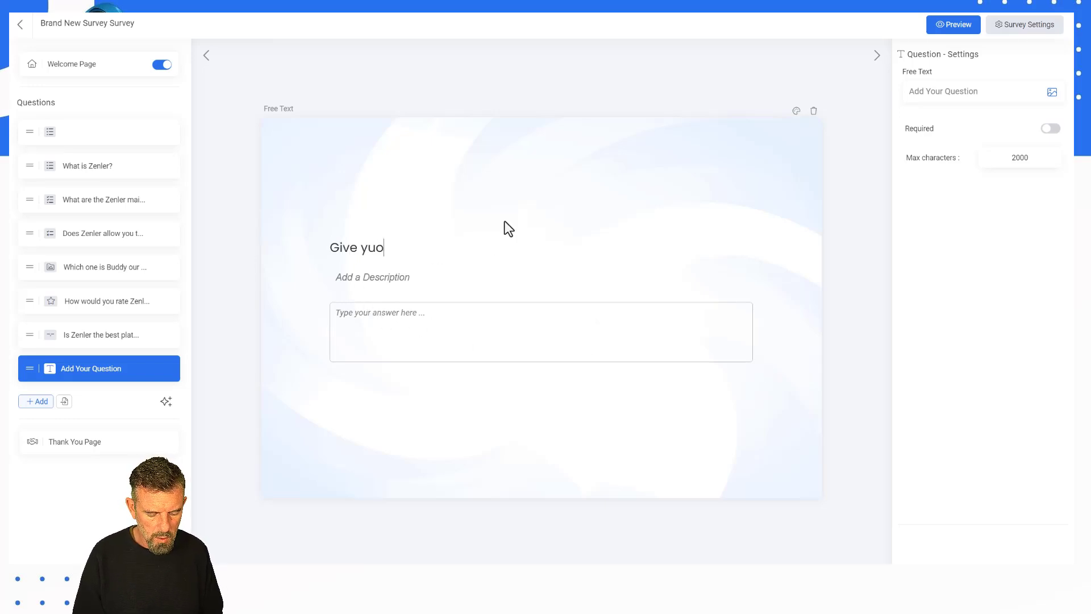
text(r opinion)
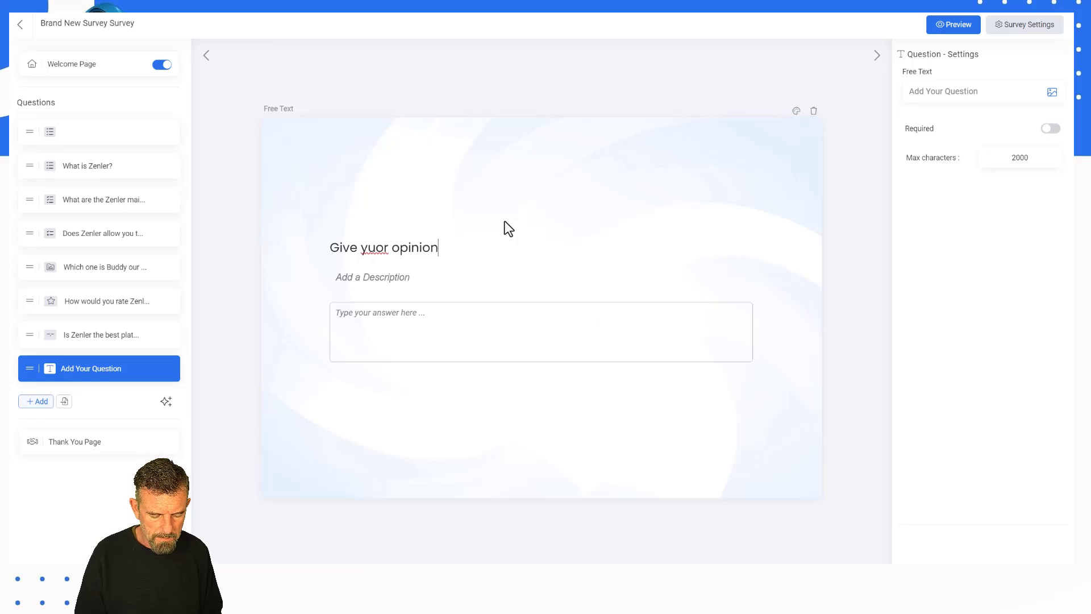
text( on Ze)
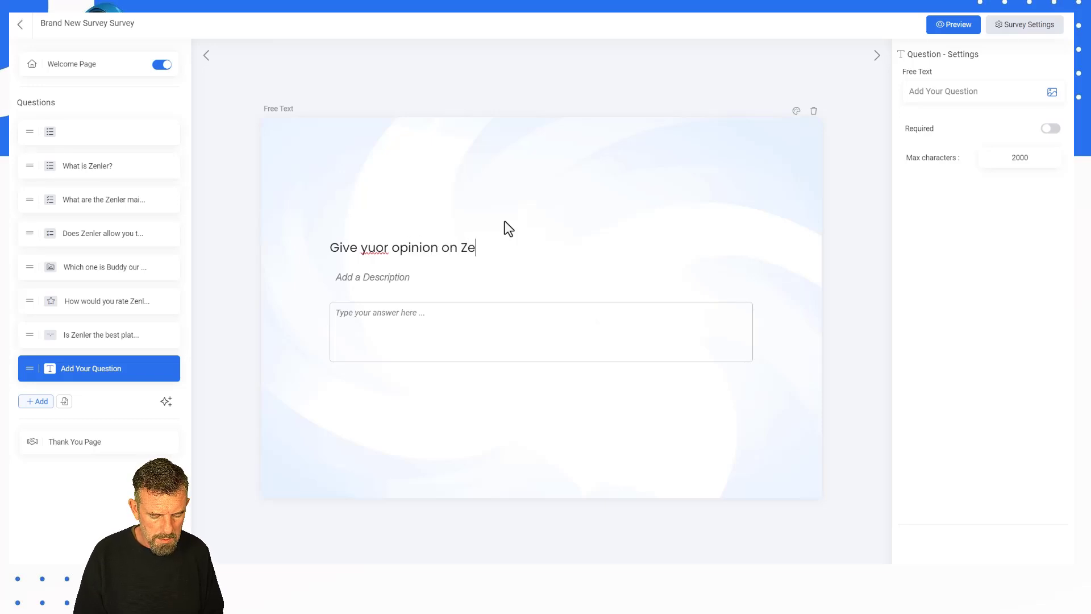
text(nler)
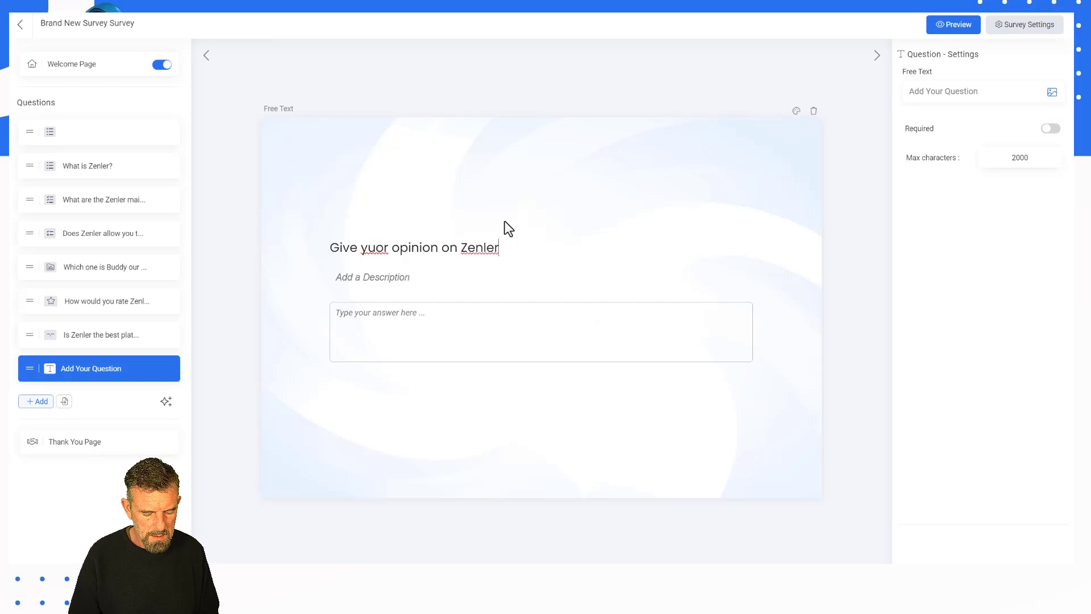
text( and how you use it)
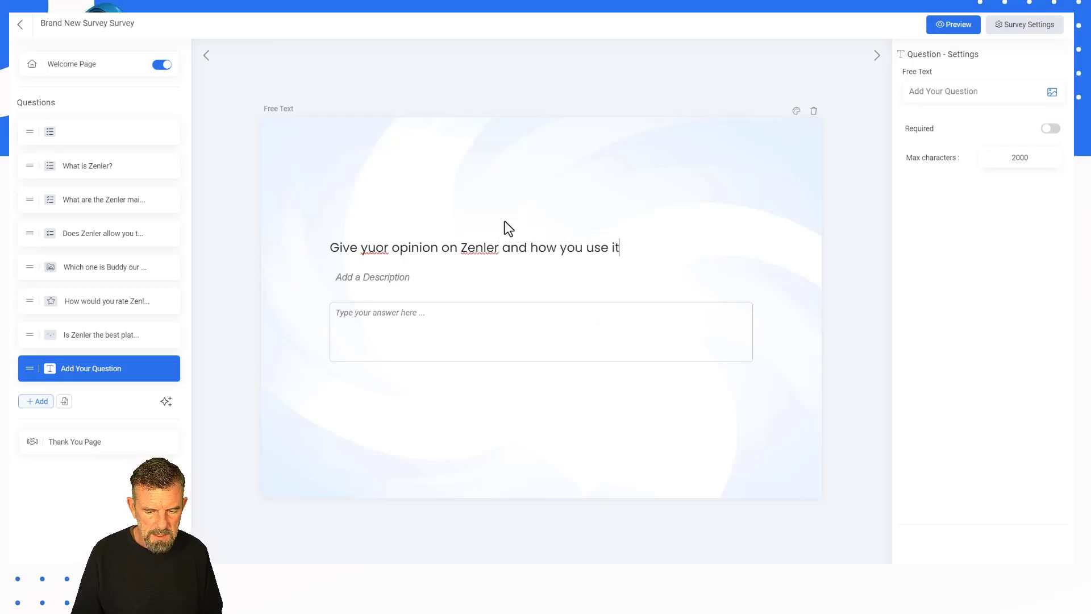
right_click(373, 246)
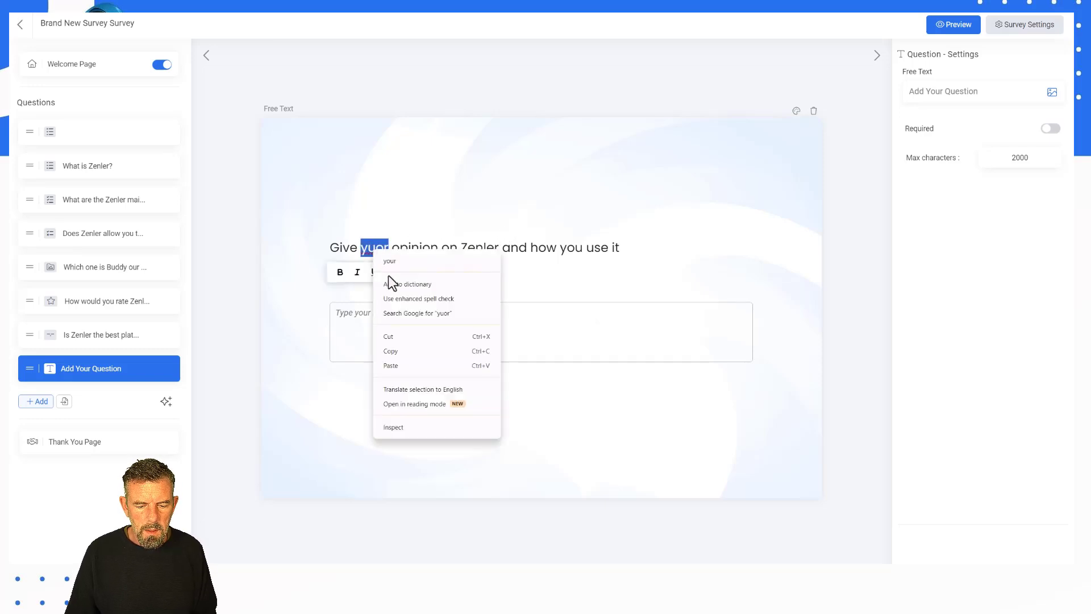
key(Escape)
text(your)
Leave the free text question's description empty and save the question as Required.
click(407, 279)
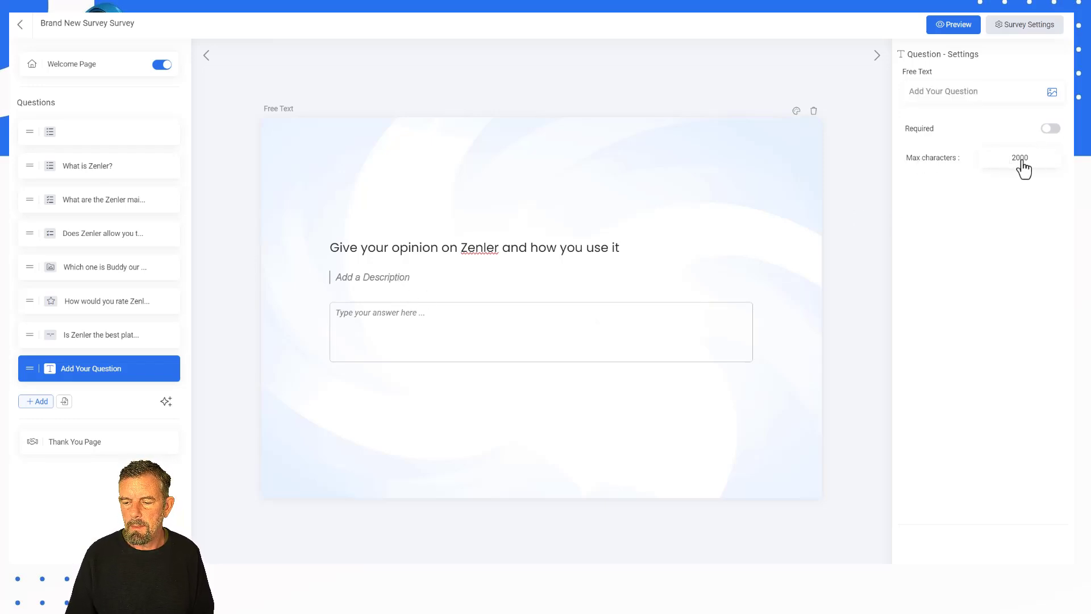
click(1051, 130)
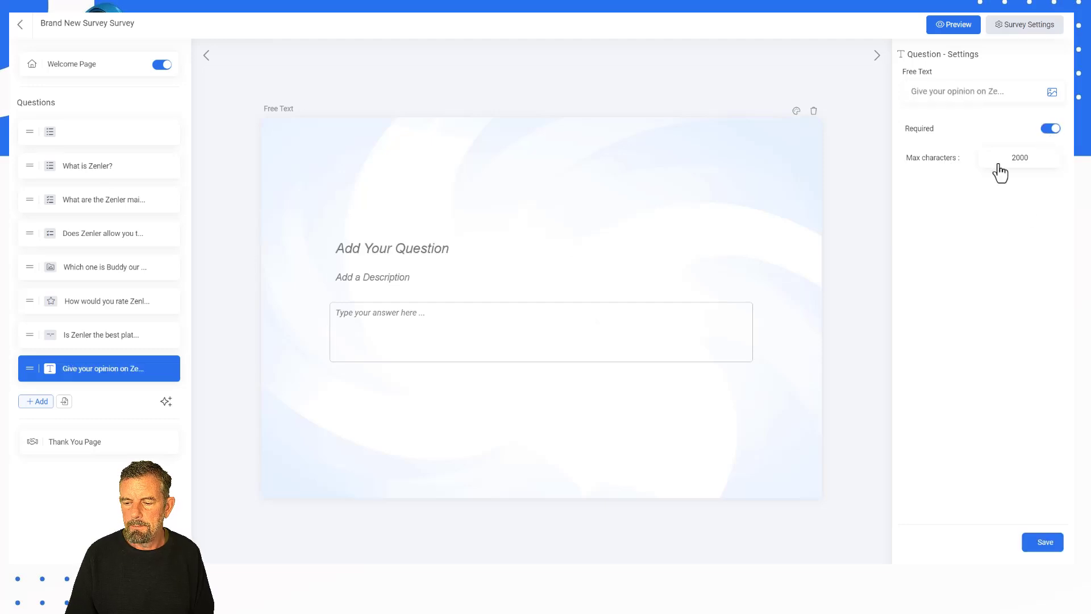
click(1036, 545)
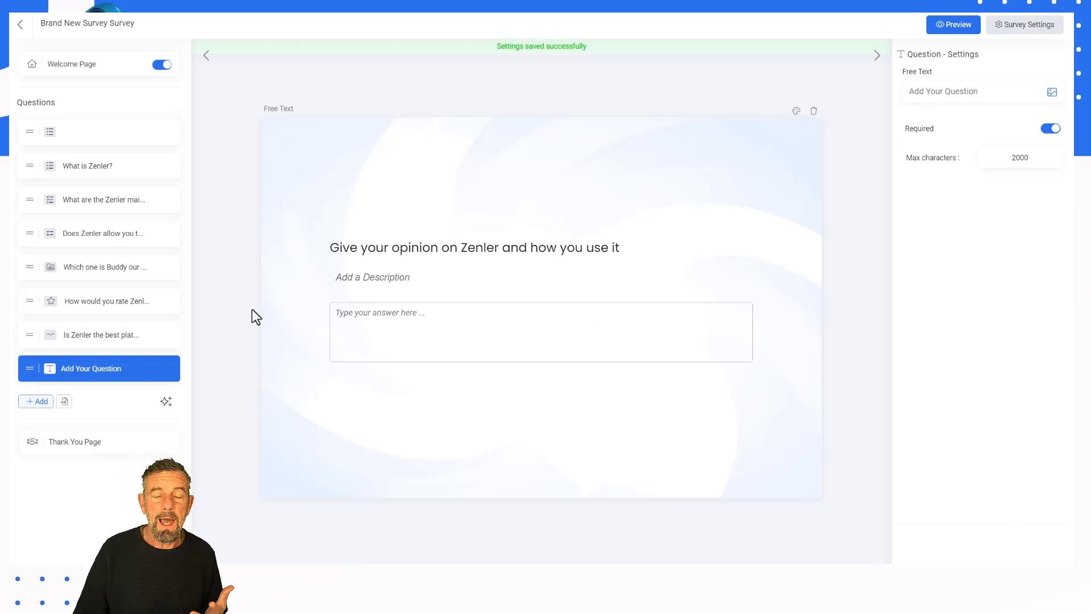
click(37, 403)
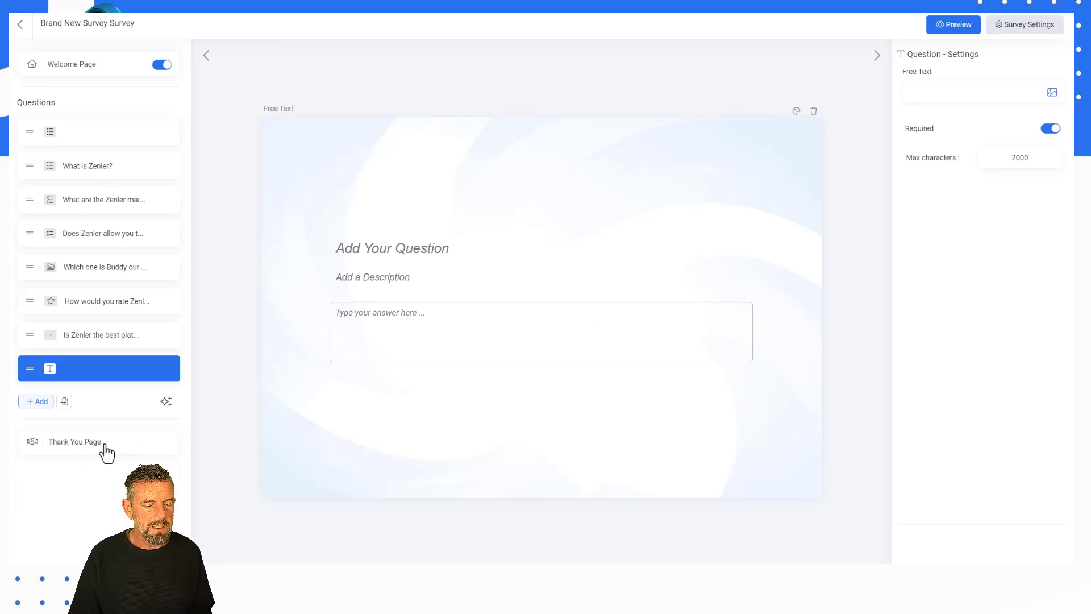
Examine the Thank You Page's message and buttons and the content of the Welcome Page.
click(111, 448)
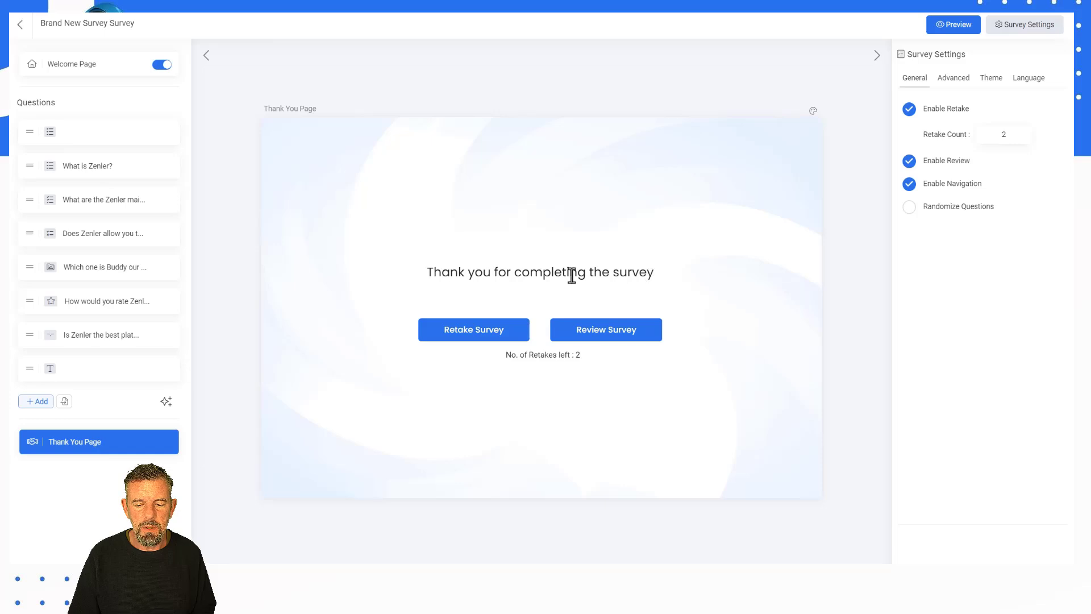
drag(425, 272, 697, 279)
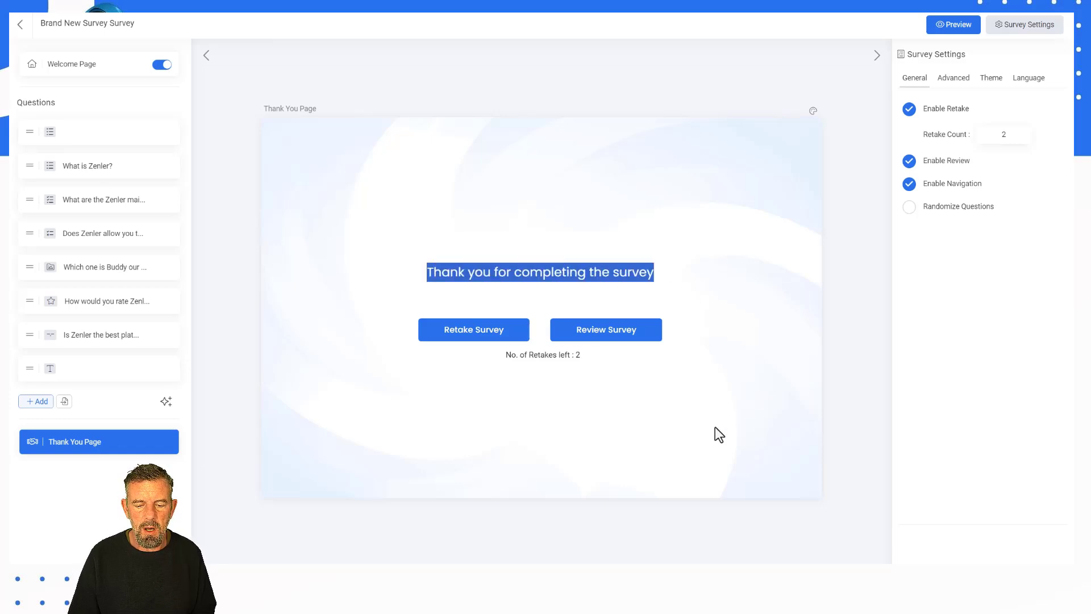
click(585, 422)
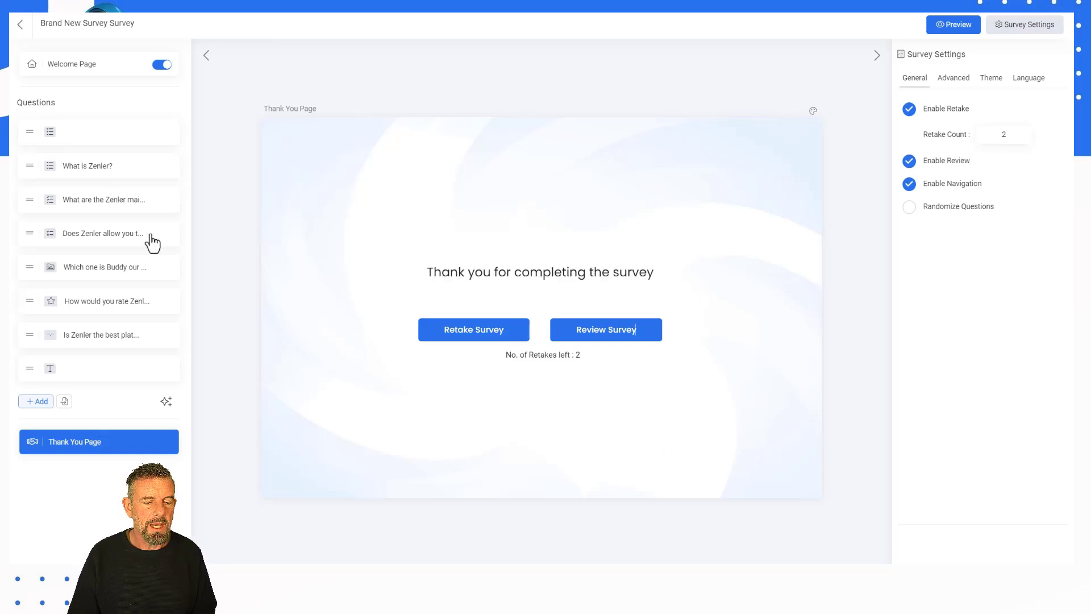
click(87, 66)
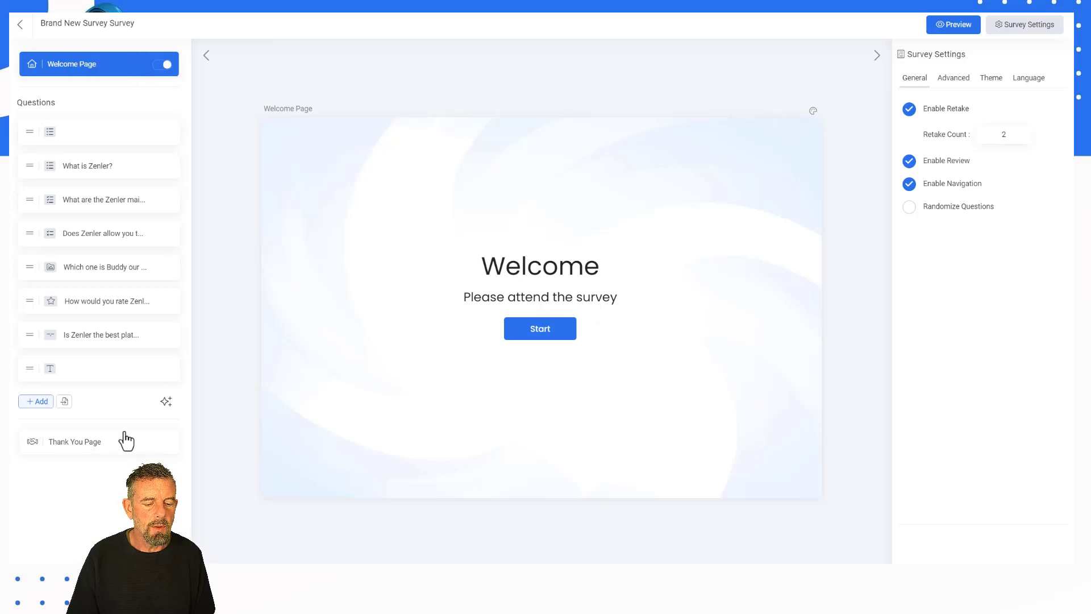
Download the sample CSV file for importing questions and close the import dialog.
click(64, 403)
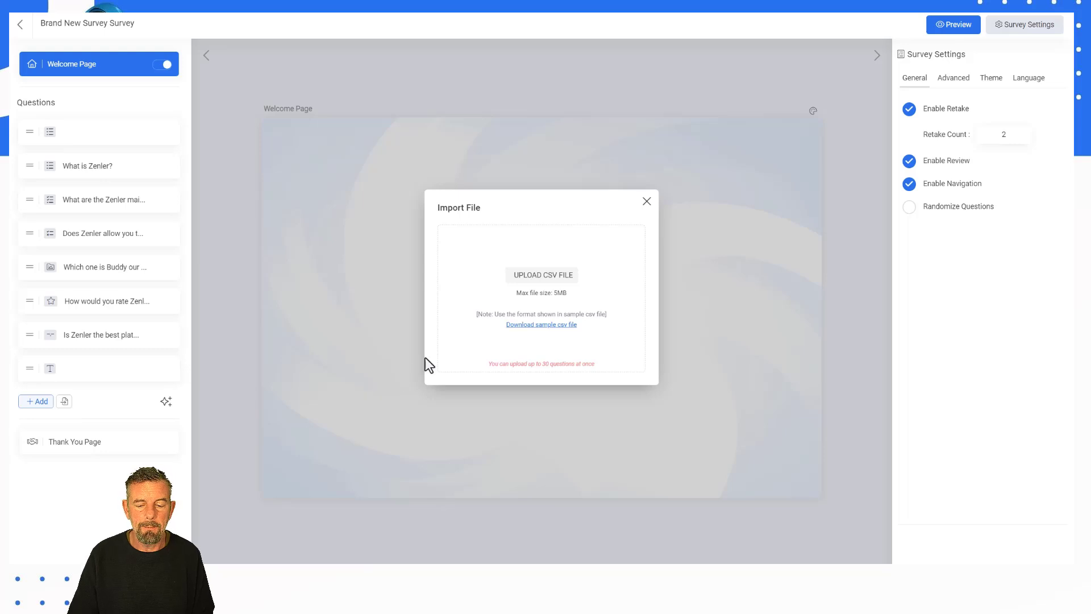
click(546, 326)
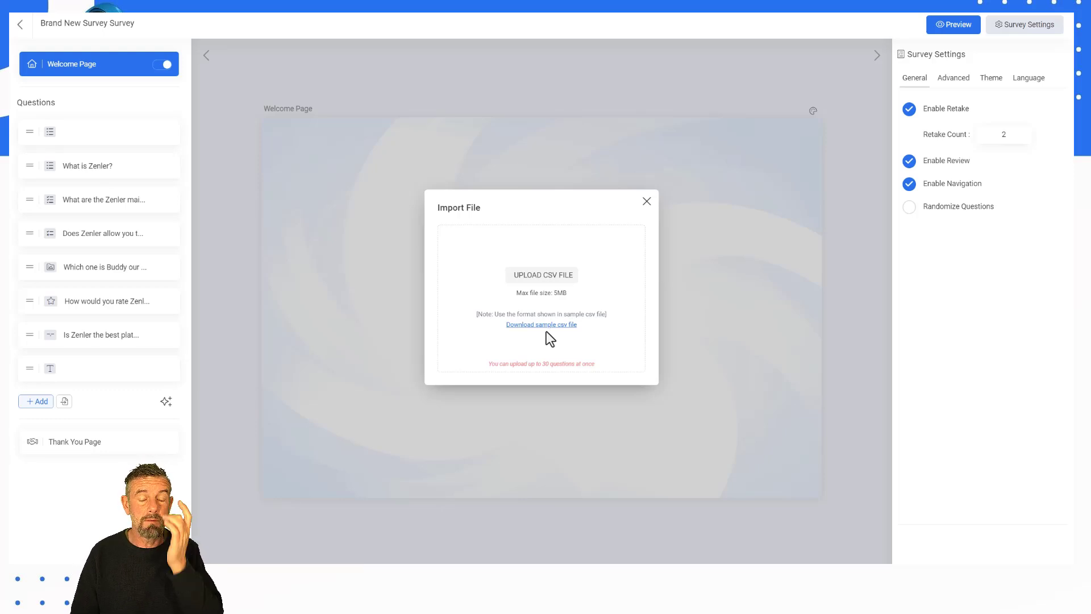
click(647, 202)
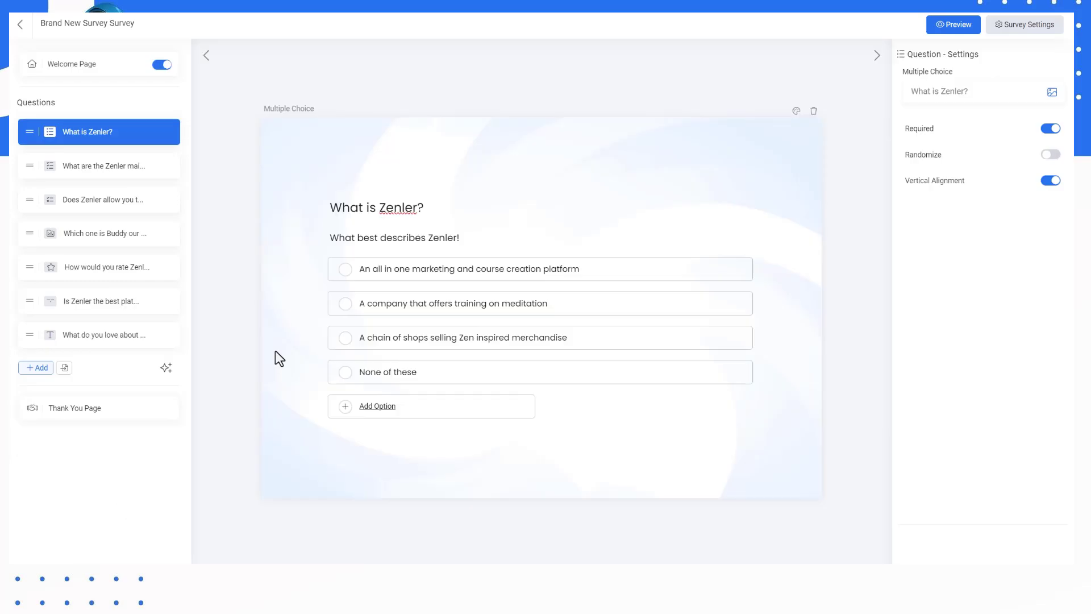
Try to generate up to three easy multiple-choice questions from a topic with AI Quiz Generation.
click(166, 368)
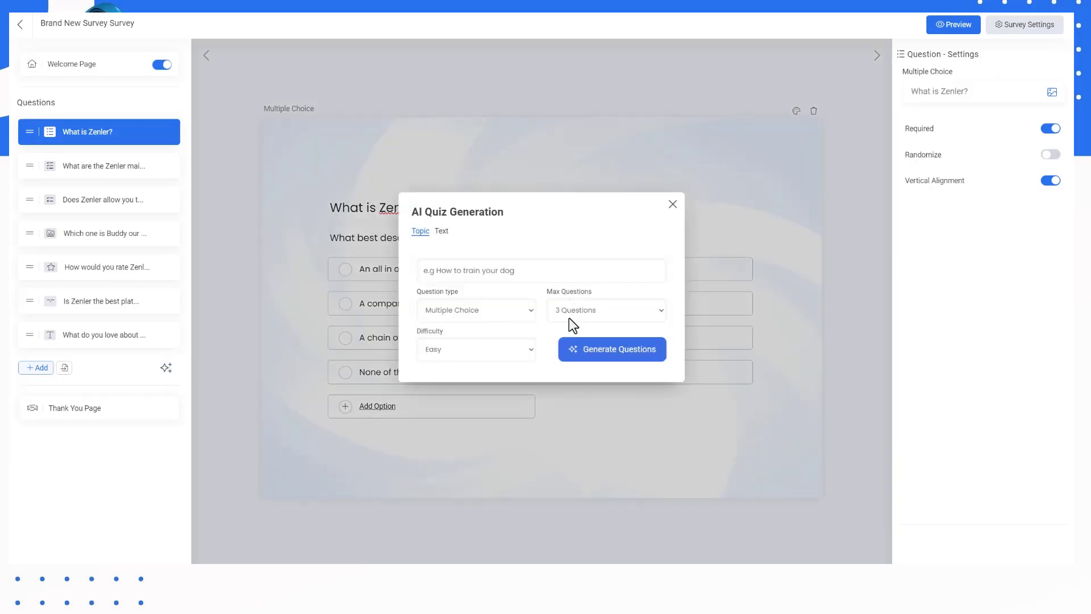
click(477, 267)
text(W)
click(605, 353)
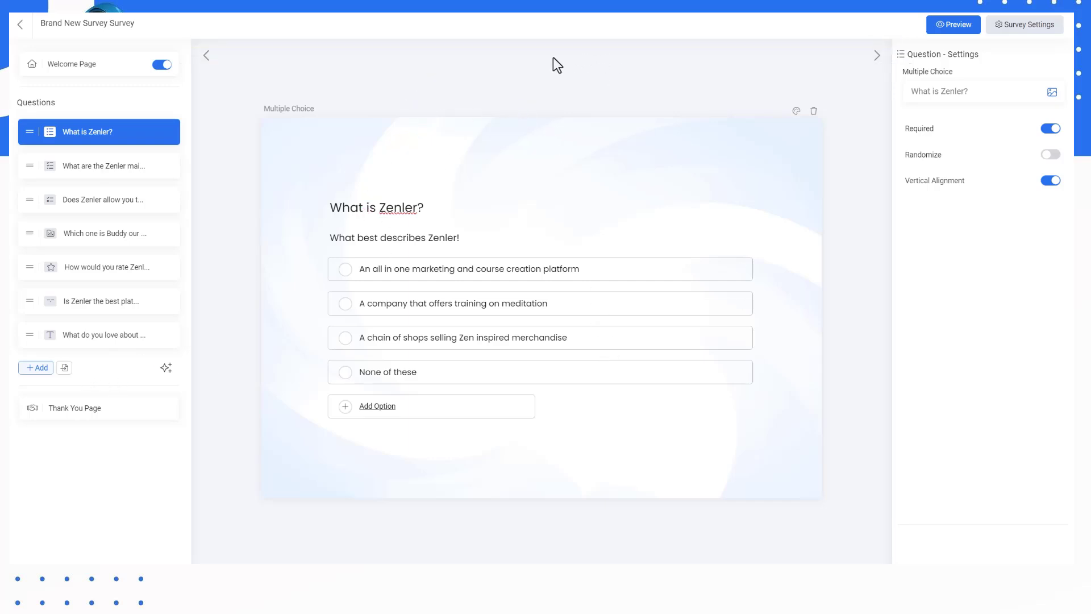
Generate three easy multiple-choice questions with AI on the topic "What is Zenler".
click(165, 368)
click(535, 270)
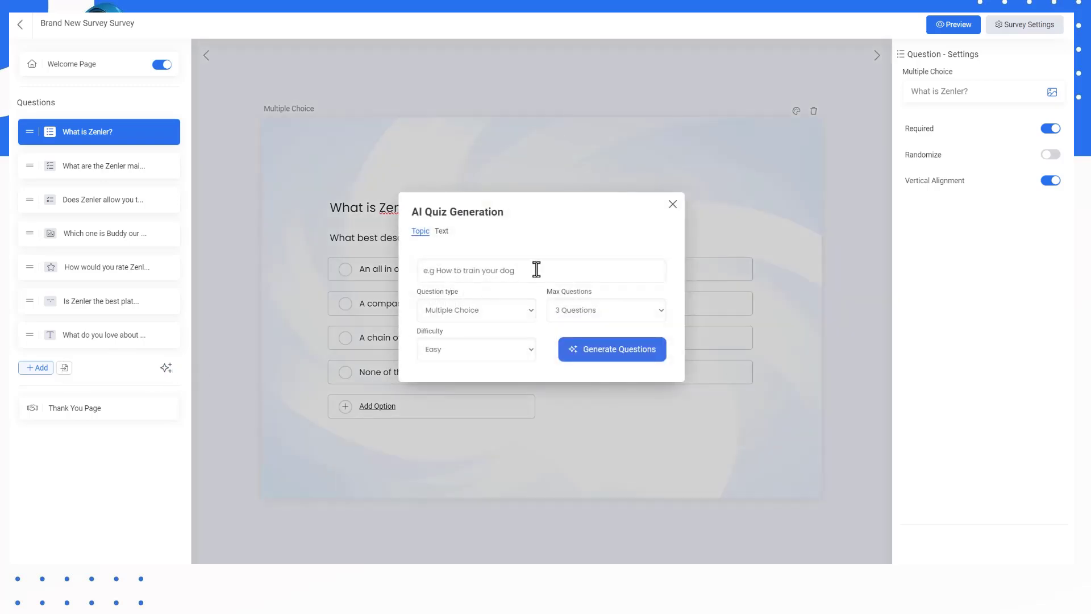
text(What is Zenler)
click(607, 357)
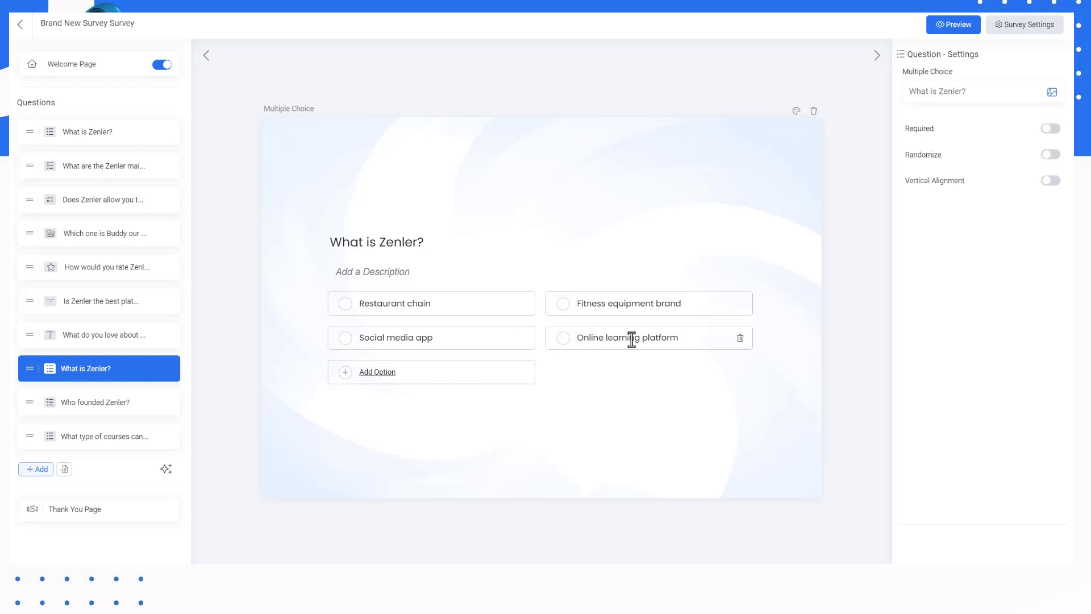
Delete the "Who founded Zenler?" question and open the question about the type of courses found on Zenler.
click(99, 405)
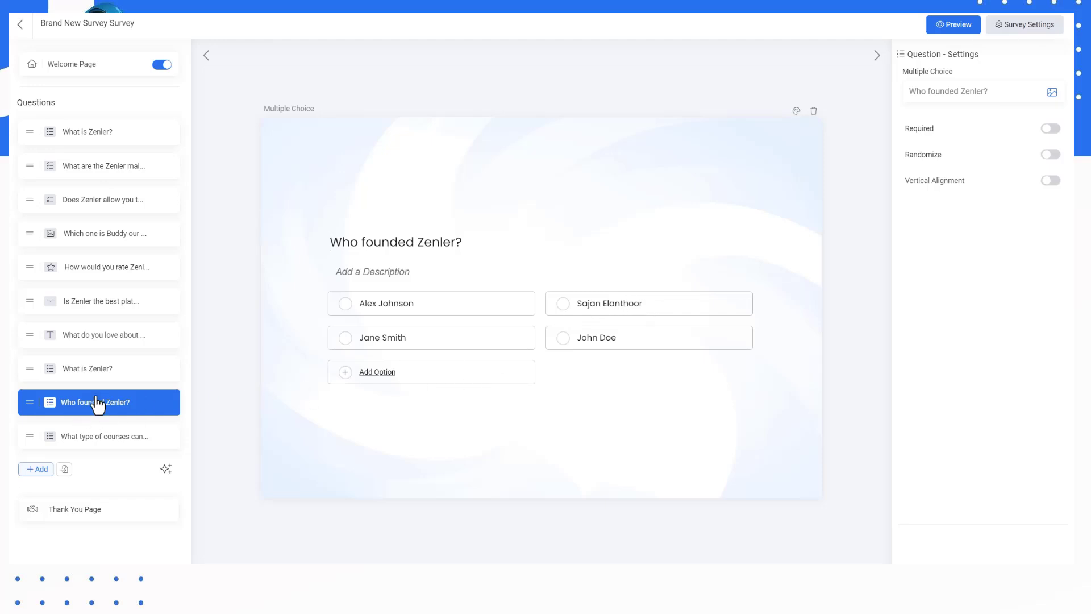
click(813, 112)
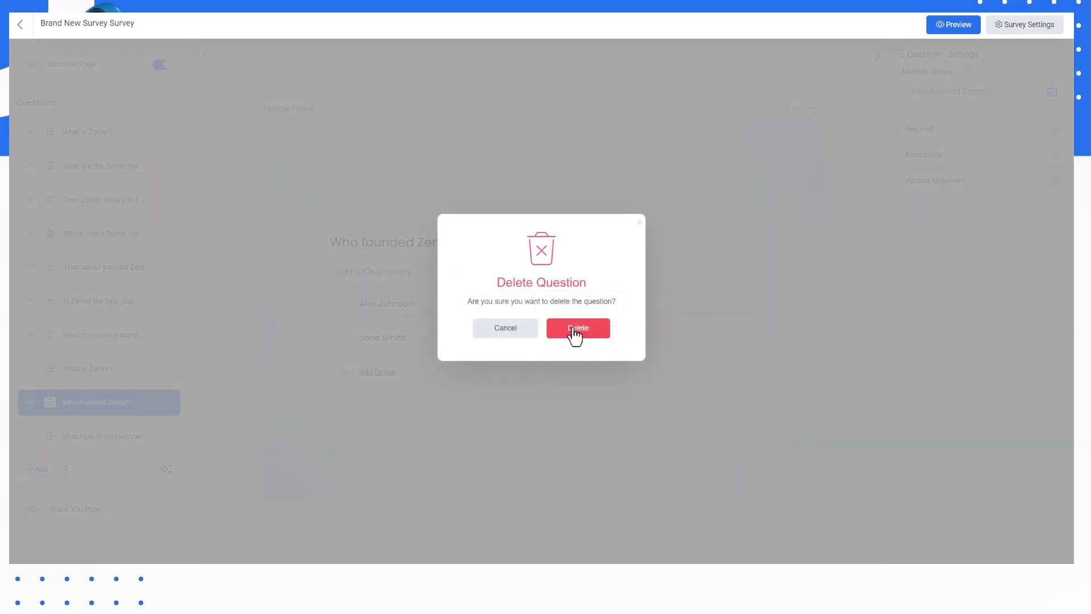
click(574, 329)
click(101, 410)
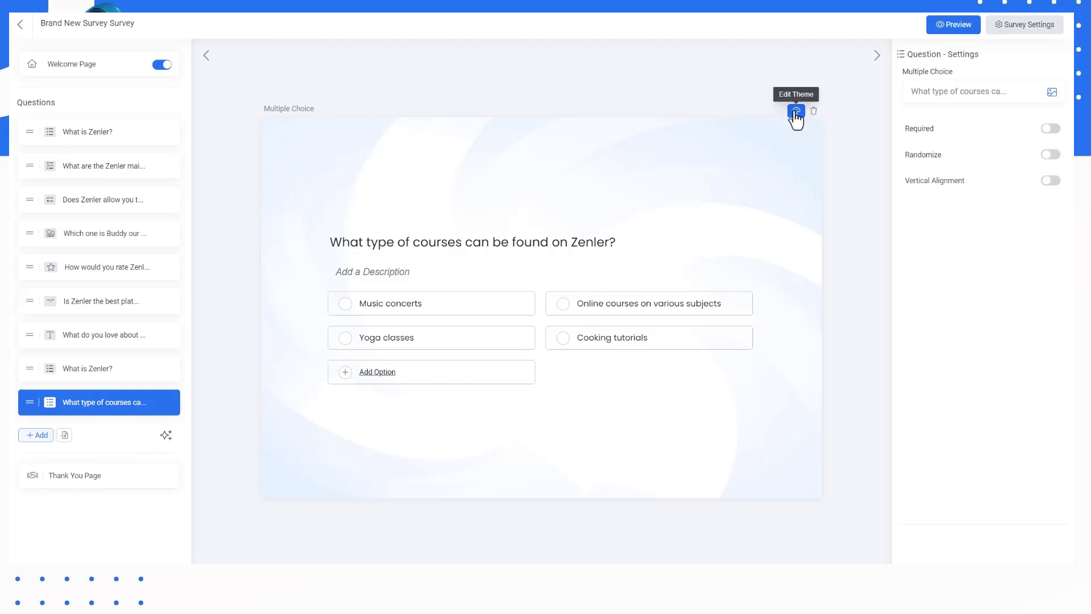
Start a survey preview, answering "A chain of shops selling Zen inspired merchandise" to "What is Zenler?" and Blue to the colours question.
click(958, 26)
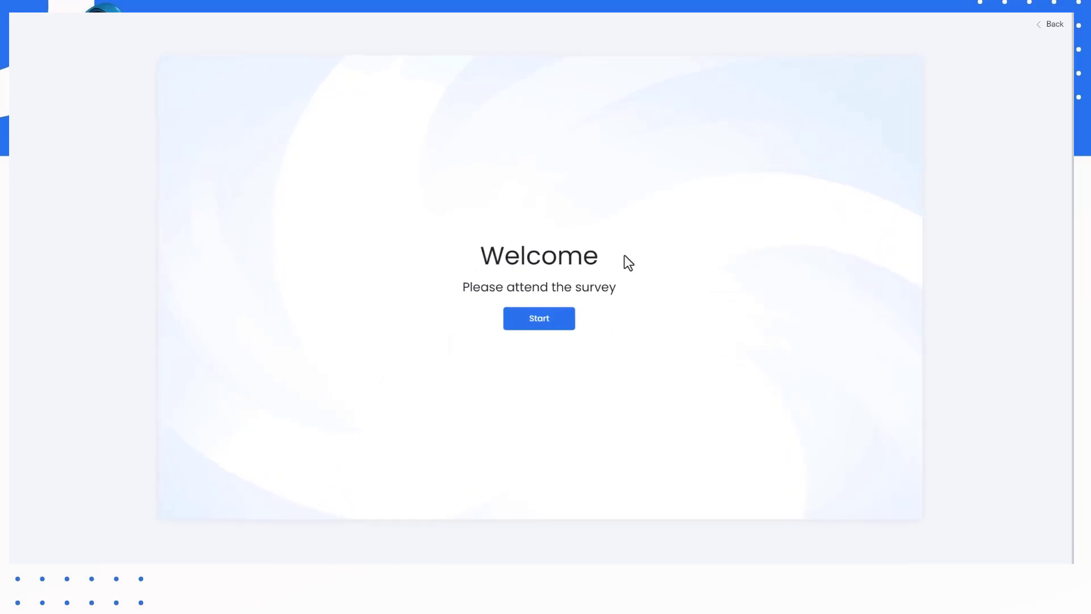
click(530, 318)
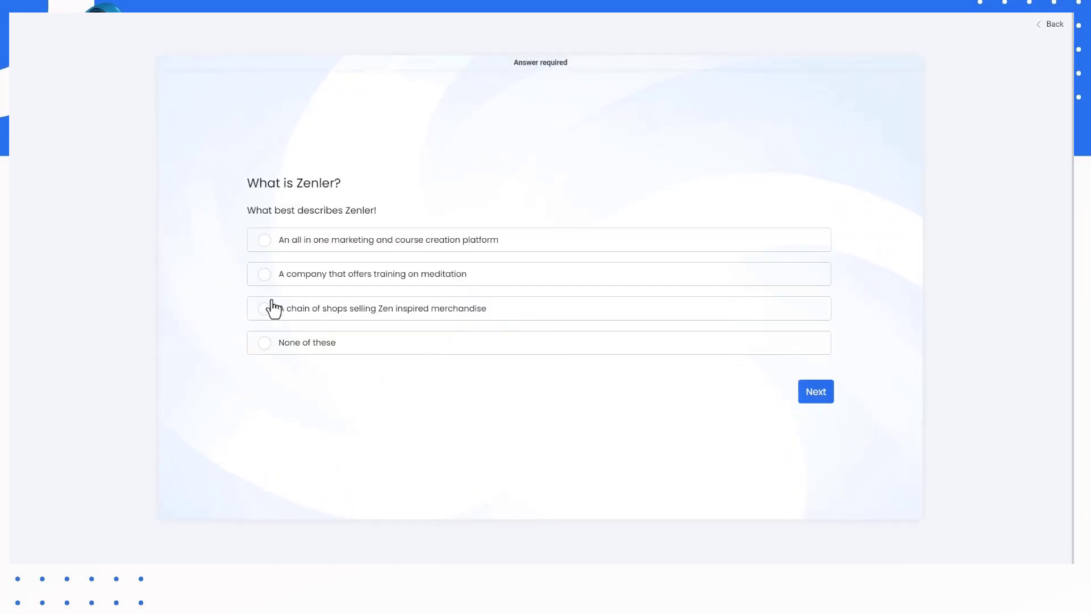
click(311, 315)
click(813, 392)
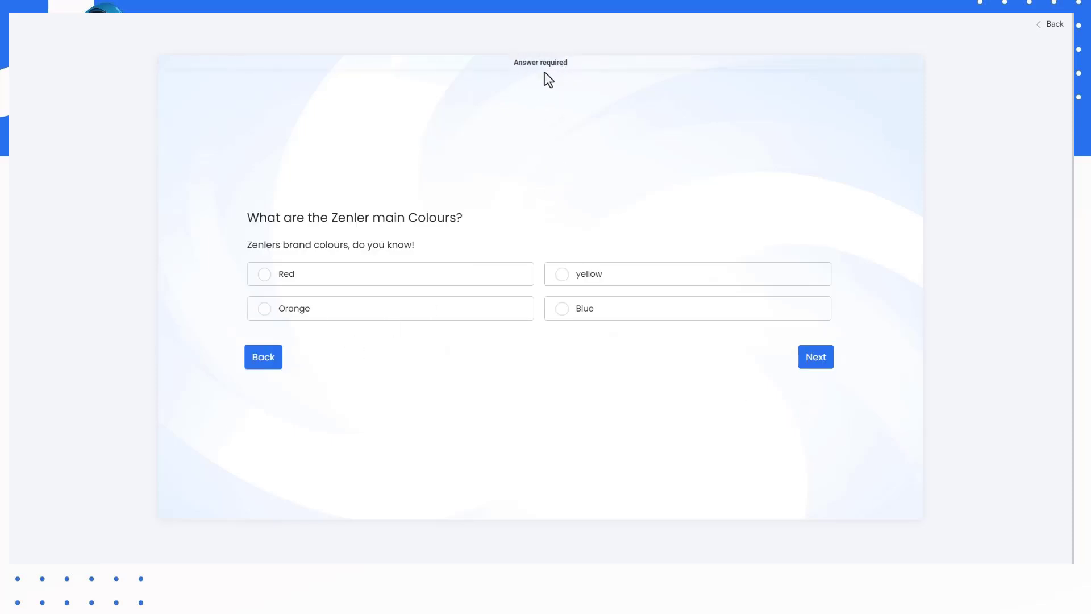
click(562, 309)
click(811, 360)
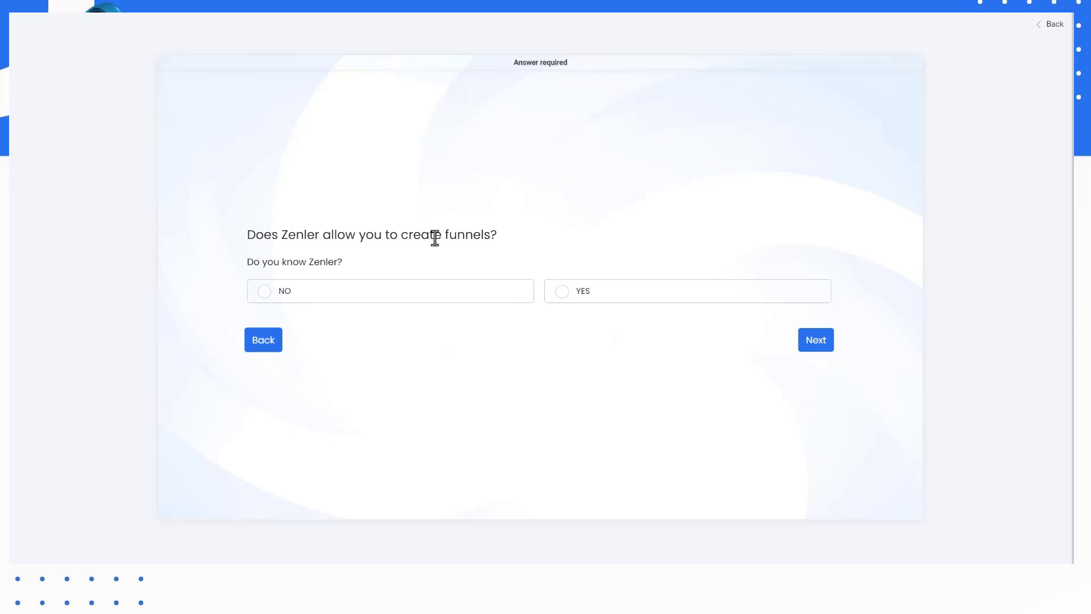
Answer YES to the funnels question and choose Buddy the Dog as the mascot in the preview.
click(563, 305)
click(822, 342)
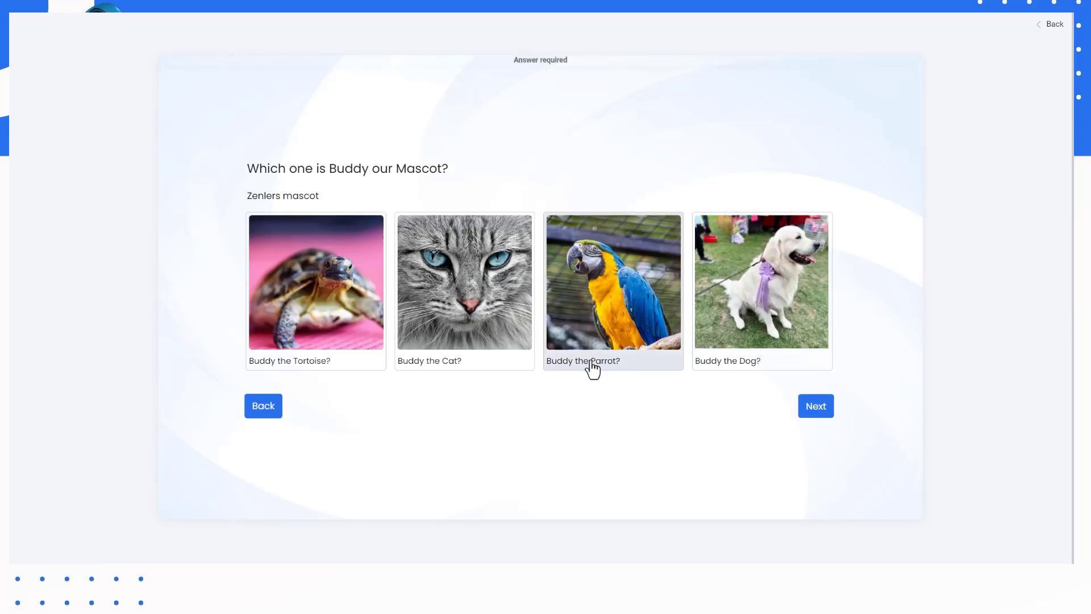
click(742, 310)
click(811, 414)
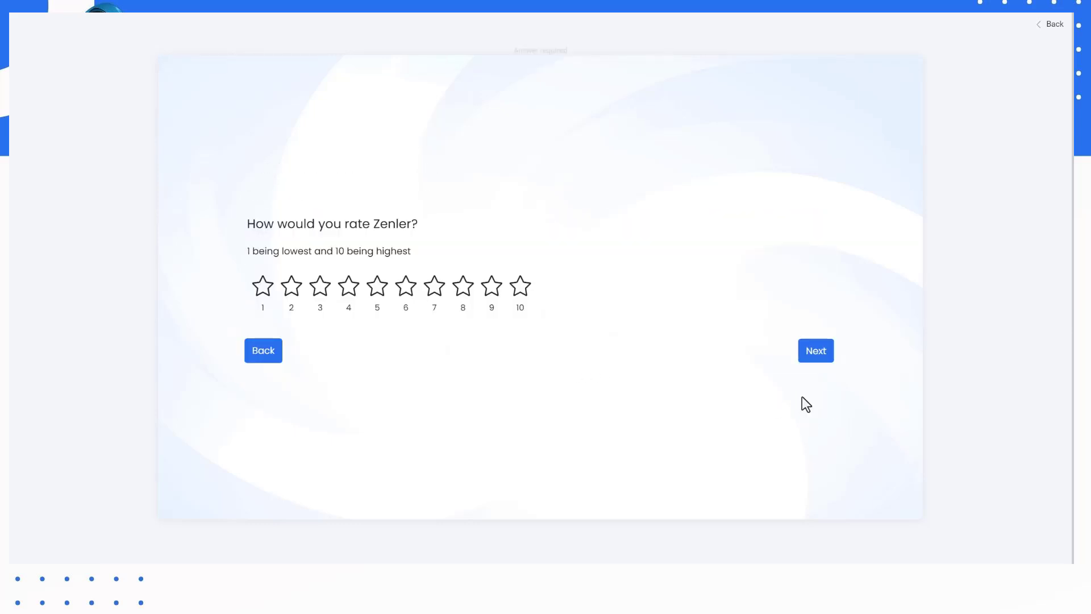
Give Zenler a 10-star rating and choose the highest value, Excellent, on the best-platform scale.
click(519, 288)
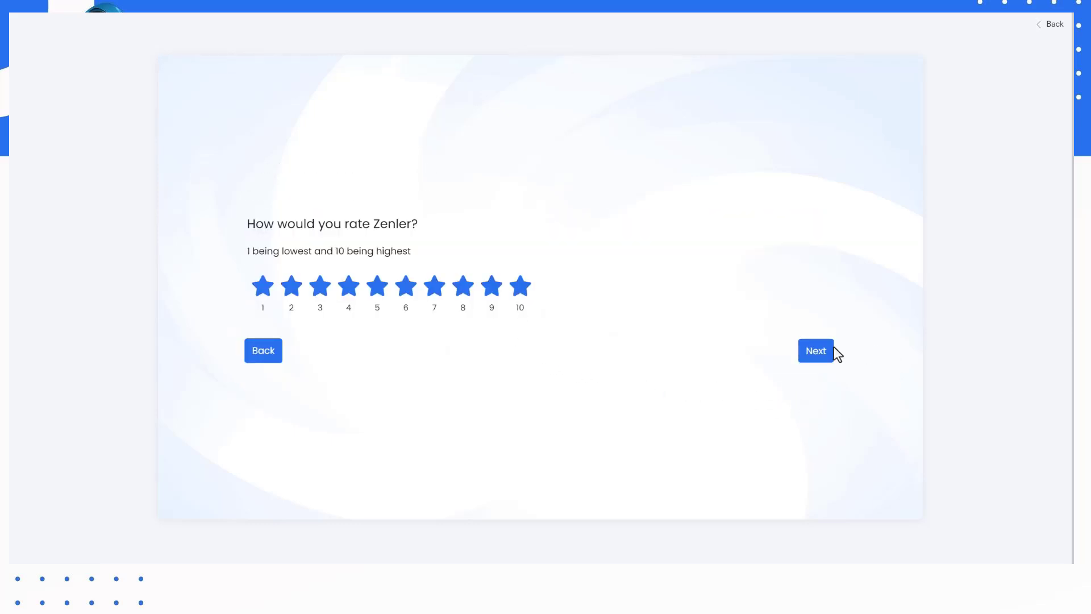
click(819, 351)
click(810, 286)
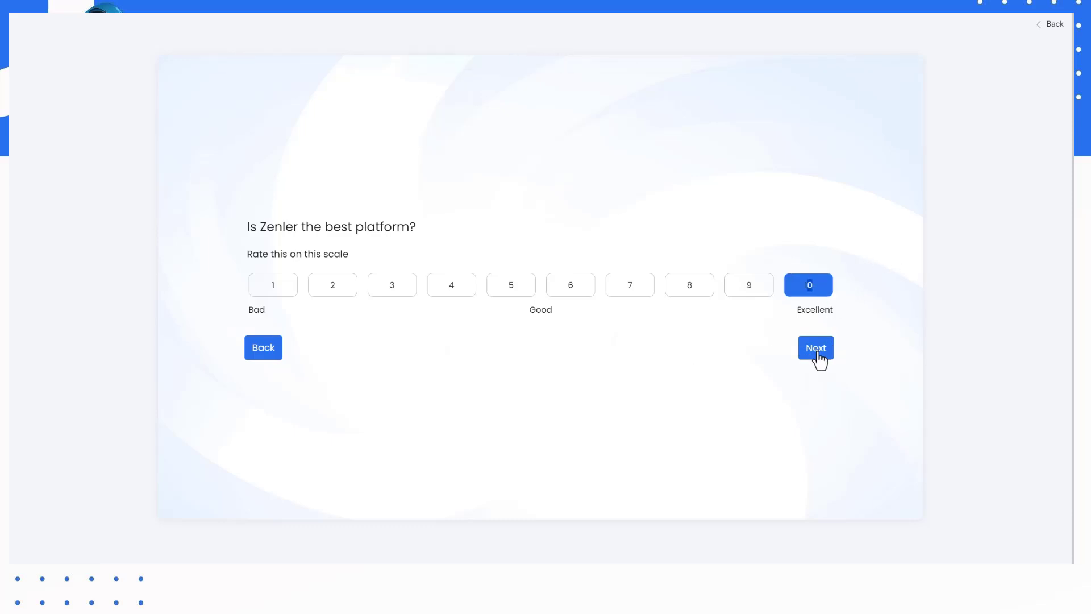
click(817, 352)
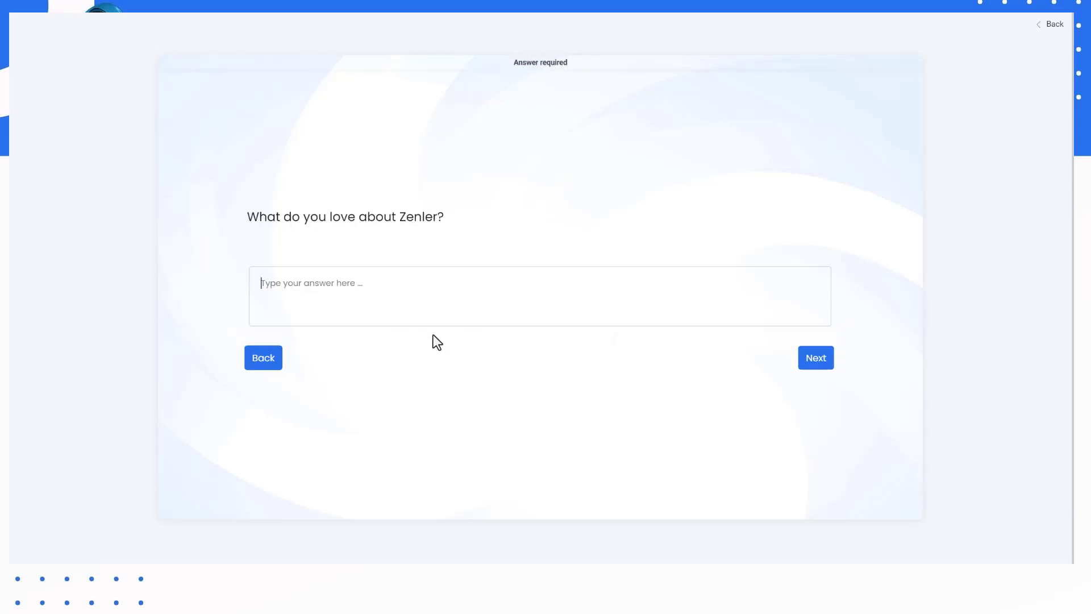
Answer "Everything" to what you love about Zenler and "Online learning platform" to the second "What is Zenler?" question.
click(821, 354)
click(545, 297)
text(Everything)
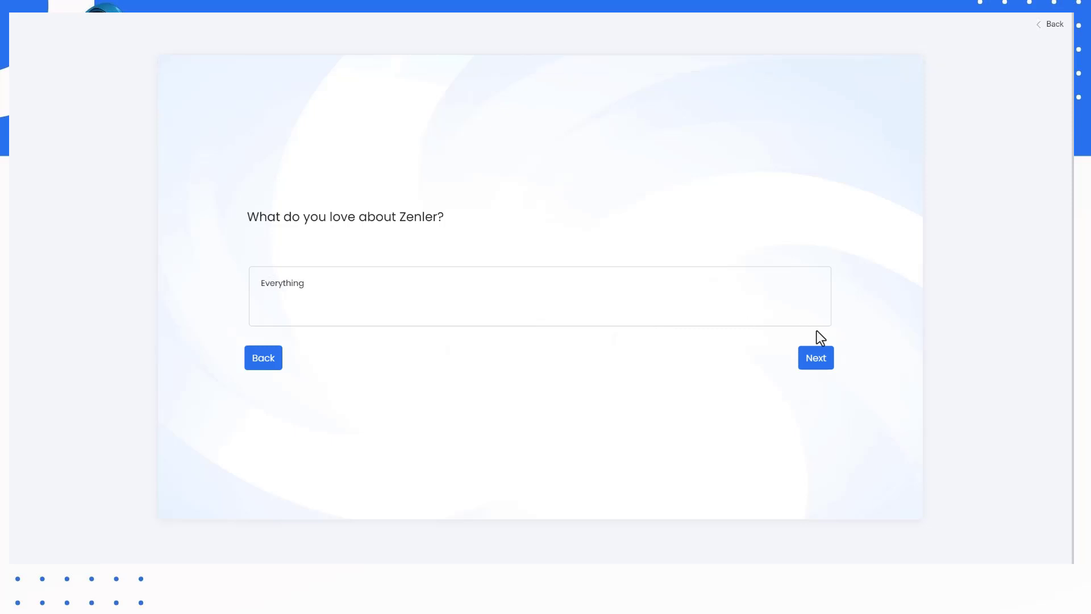
click(807, 364)
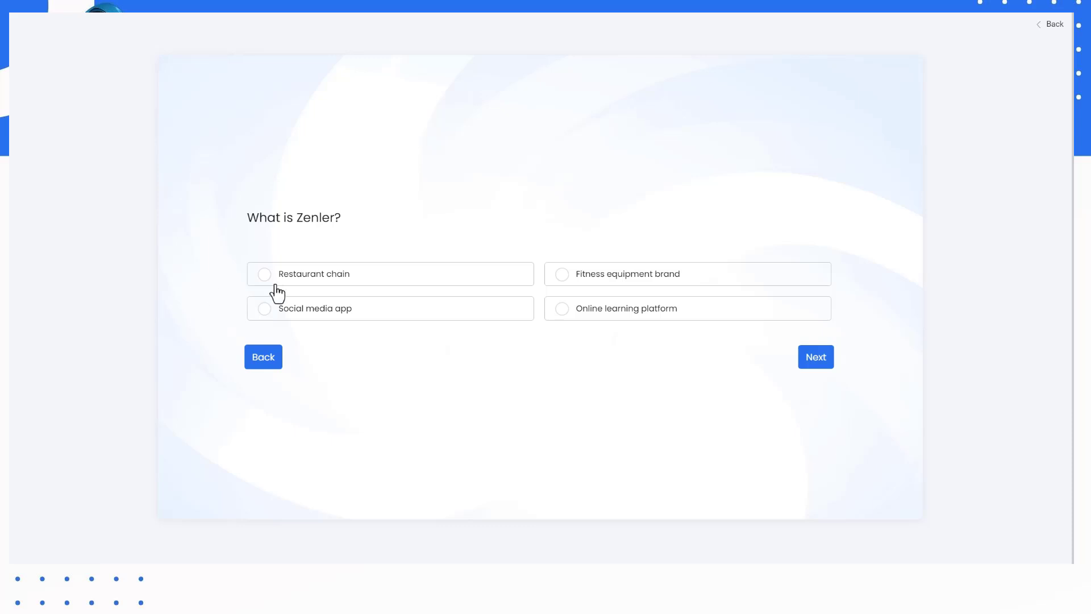
click(562, 311)
click(820, 363)
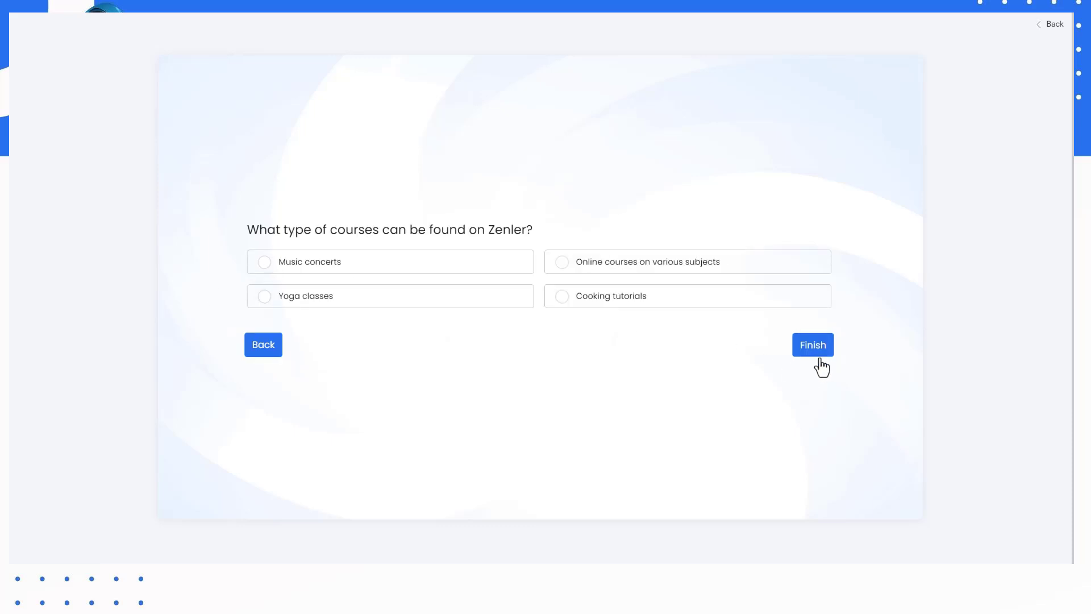
Test the course-type question's options, settle on "Online courses on various subjects", finish the survey and return to the editor.
click(266, 265)
click(269, 298)
click(564, 298)
click(558, 267)
click(262, 265)
click(303, 300)
click(556, 270)
click(813, 345)
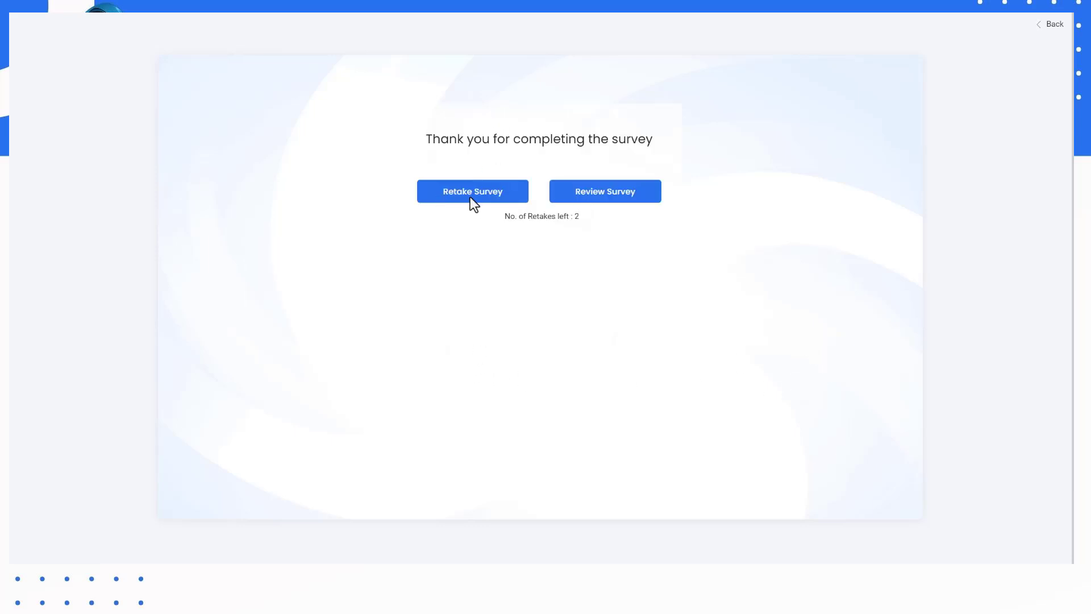
click(1051, 25)
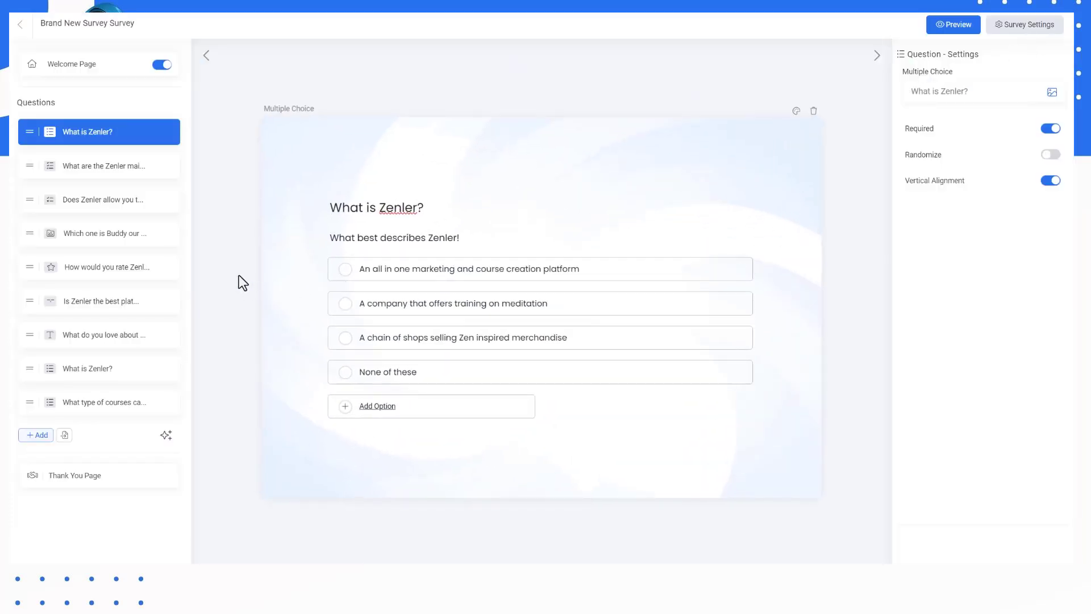
Examine the general survey settings, turning Enable Retake off and back on.
click(1022, 29)
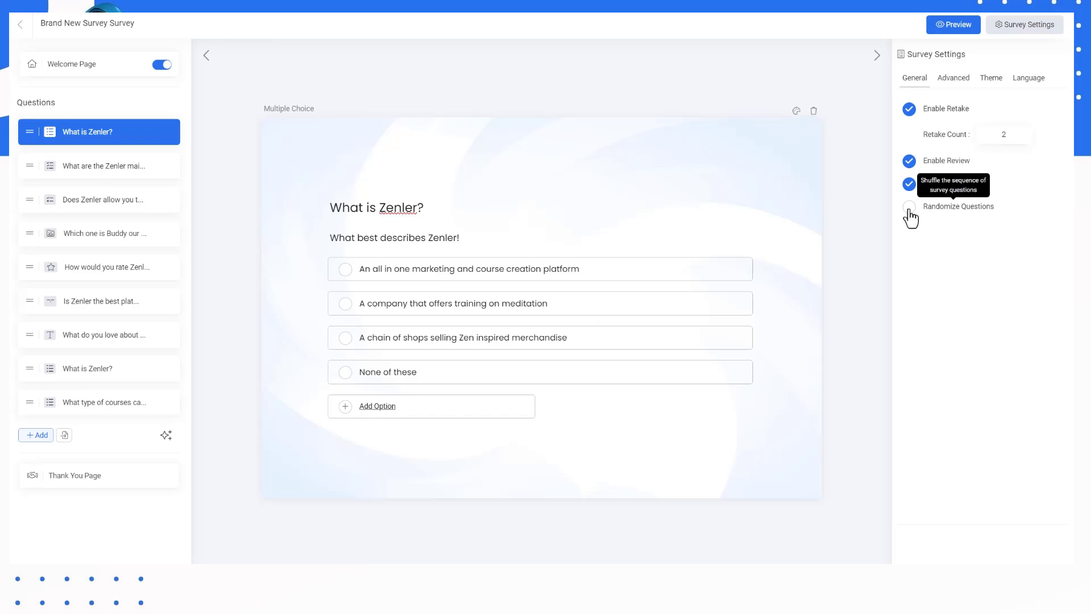
click(909, 109)
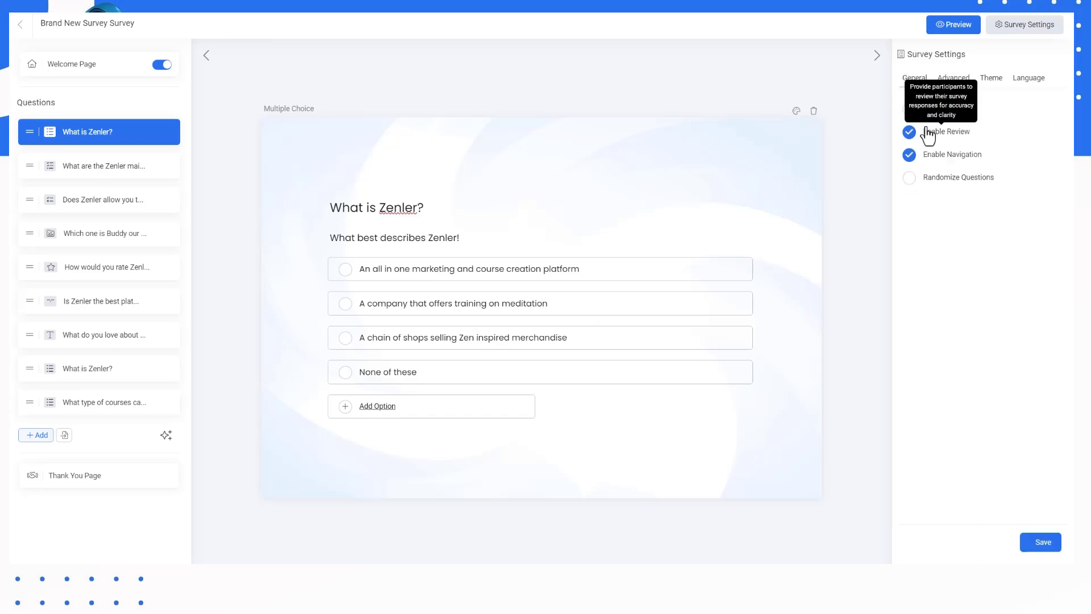
click(910, 110)
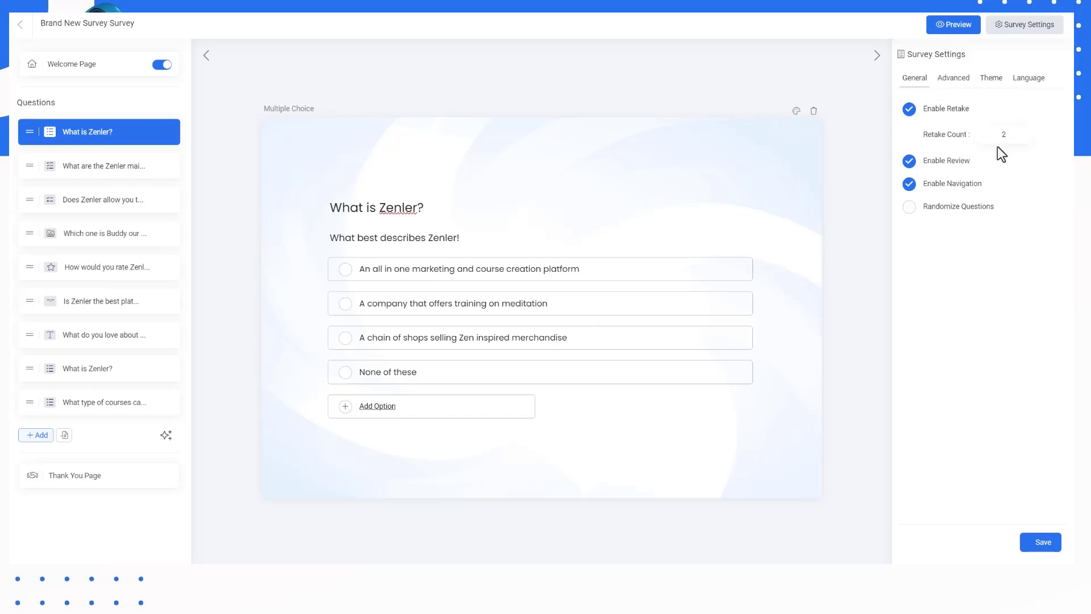
Try the progress bar and the timer with its style choices in the advanced survey settings, turning both off again.
click(955, 81)
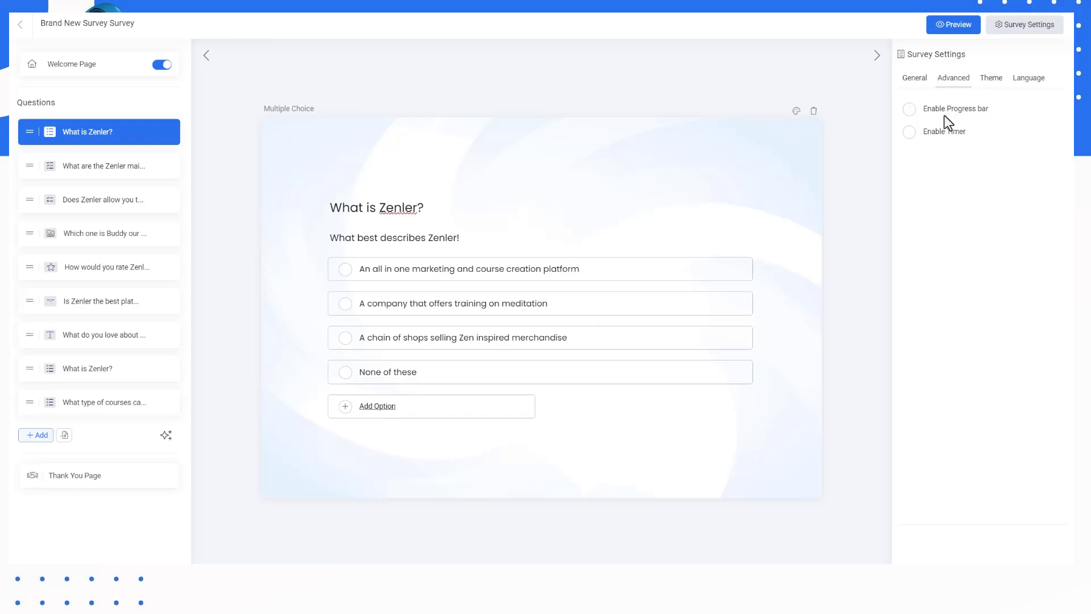
click(910, 111)
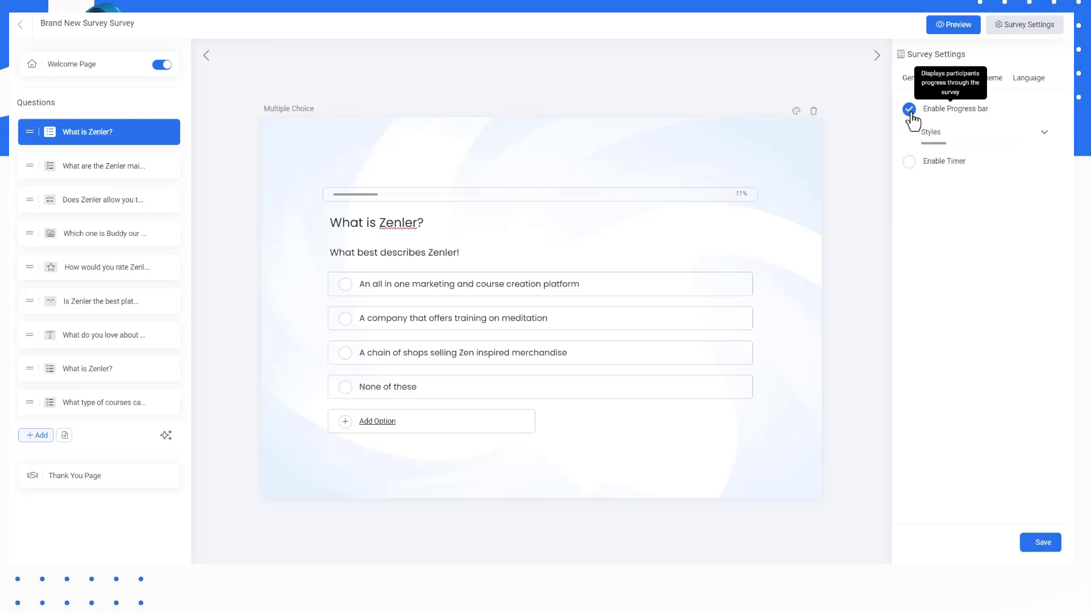
click(910, 111)
click(910, 132)
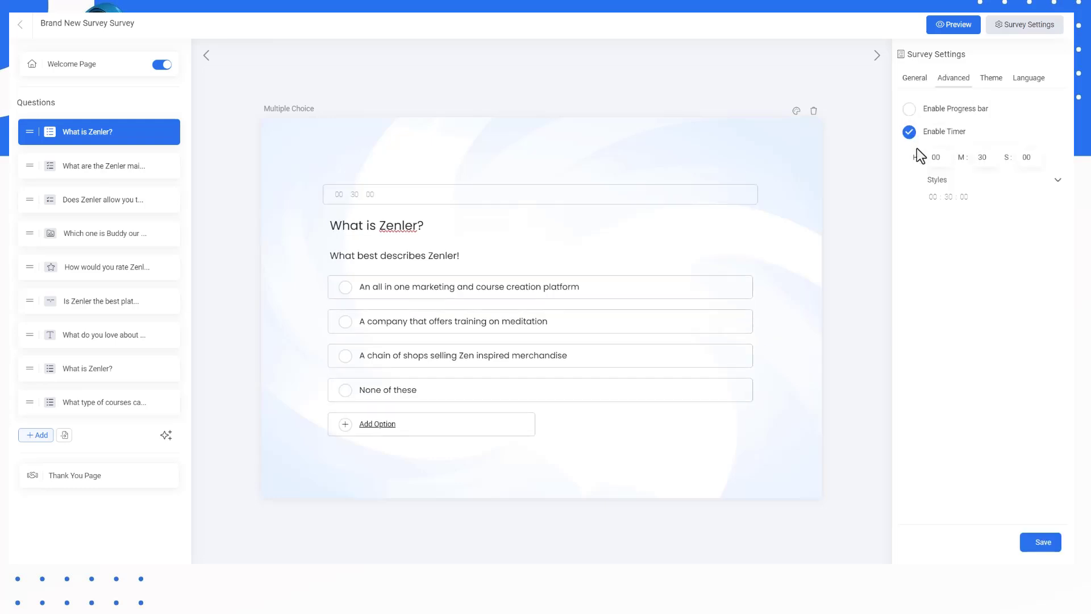
click(938, 199)
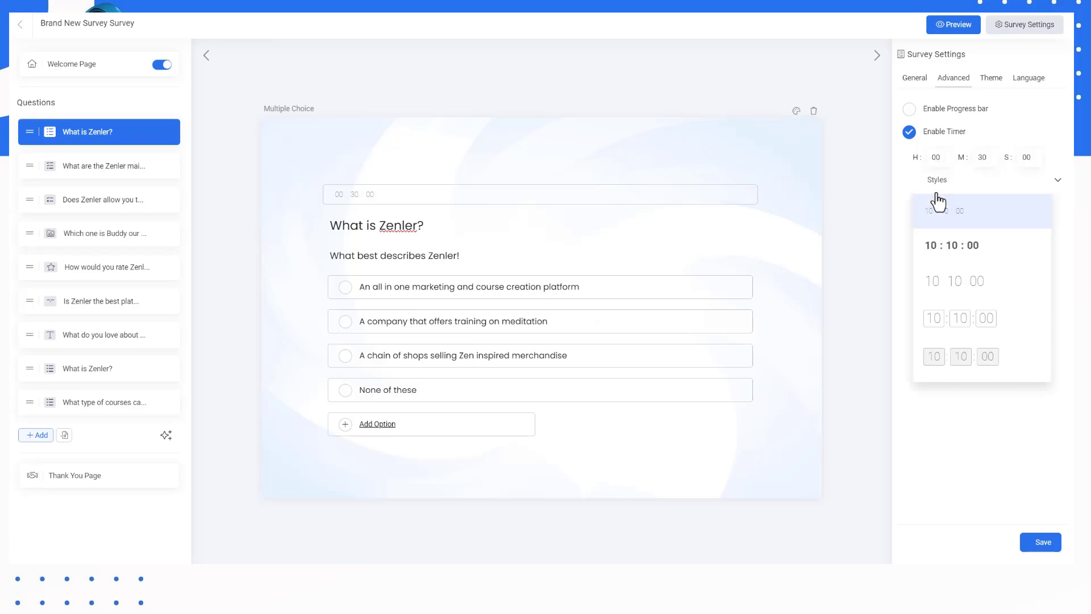
click(938, 204)
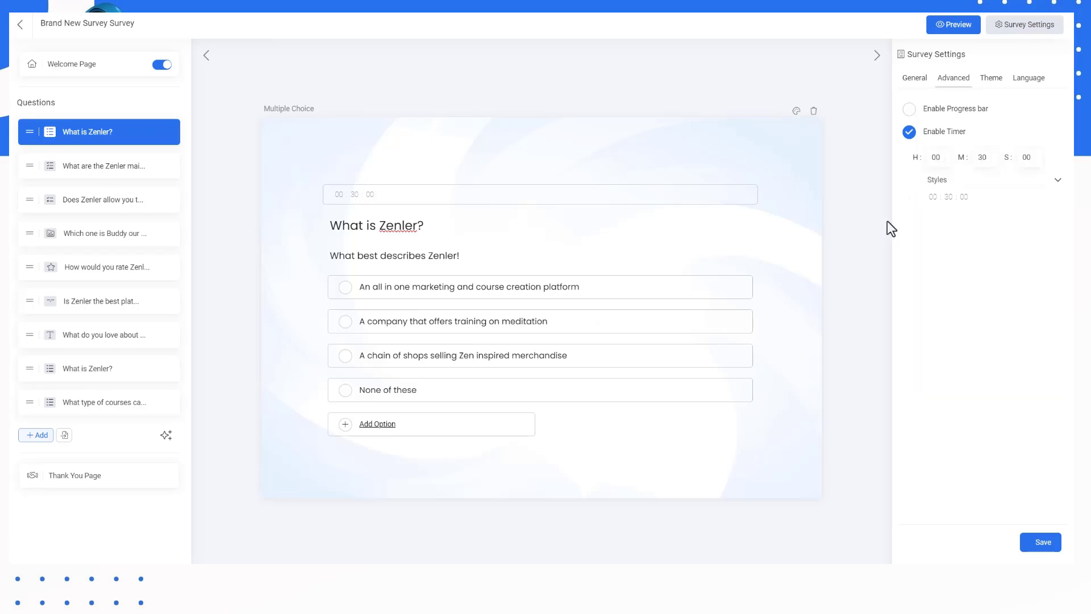
click(910, 132)
Review the survey's button wording in the language settings and apply the Pure theme.
click(992, 80)
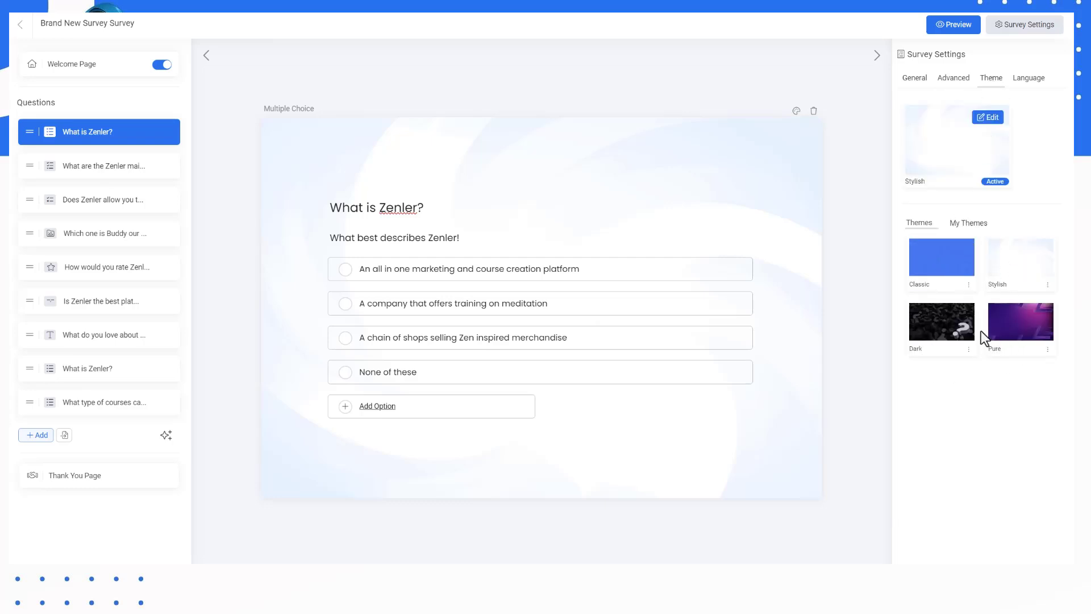
click(1032, 85)
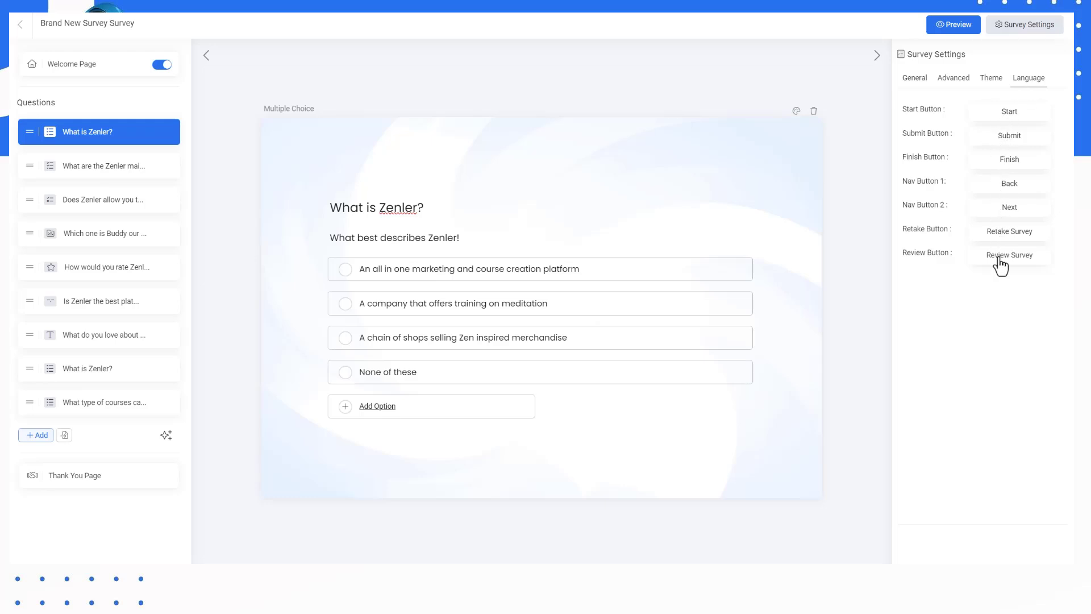
click(992, 80)
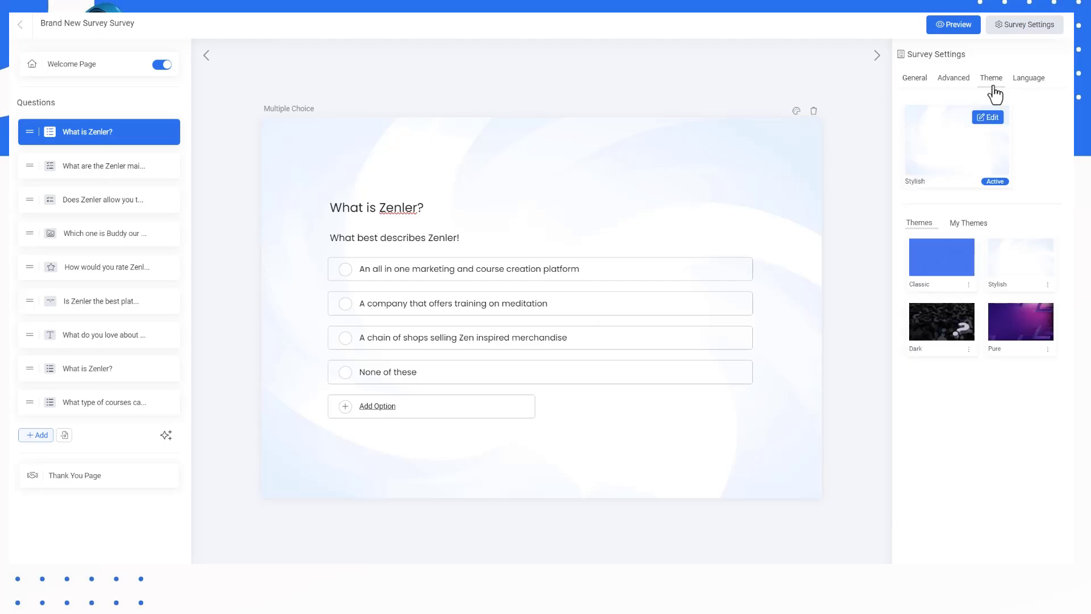
click(1005, 327)
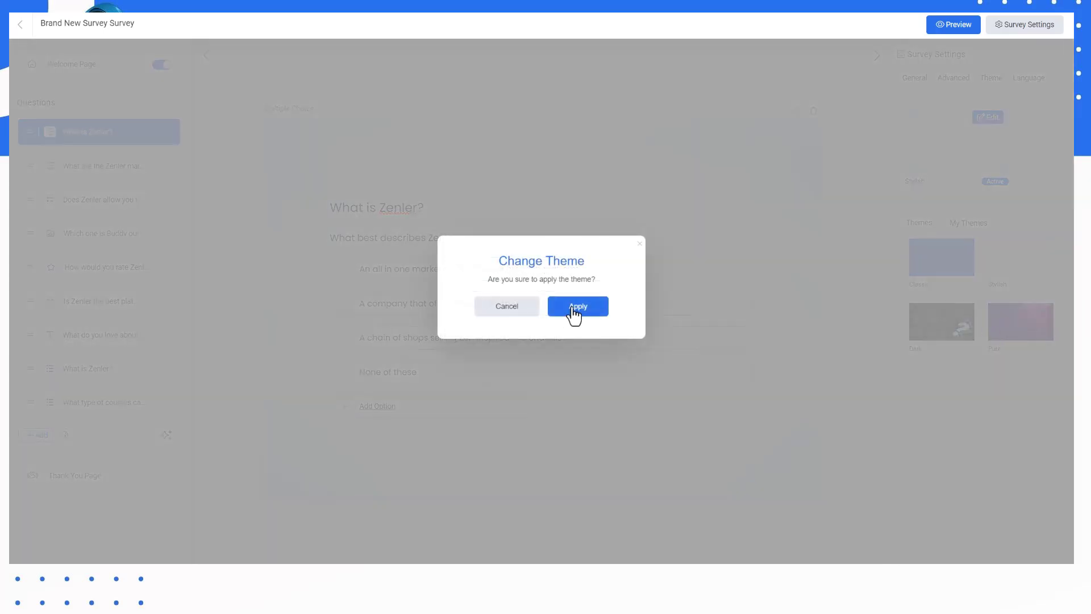
click(572, 307)
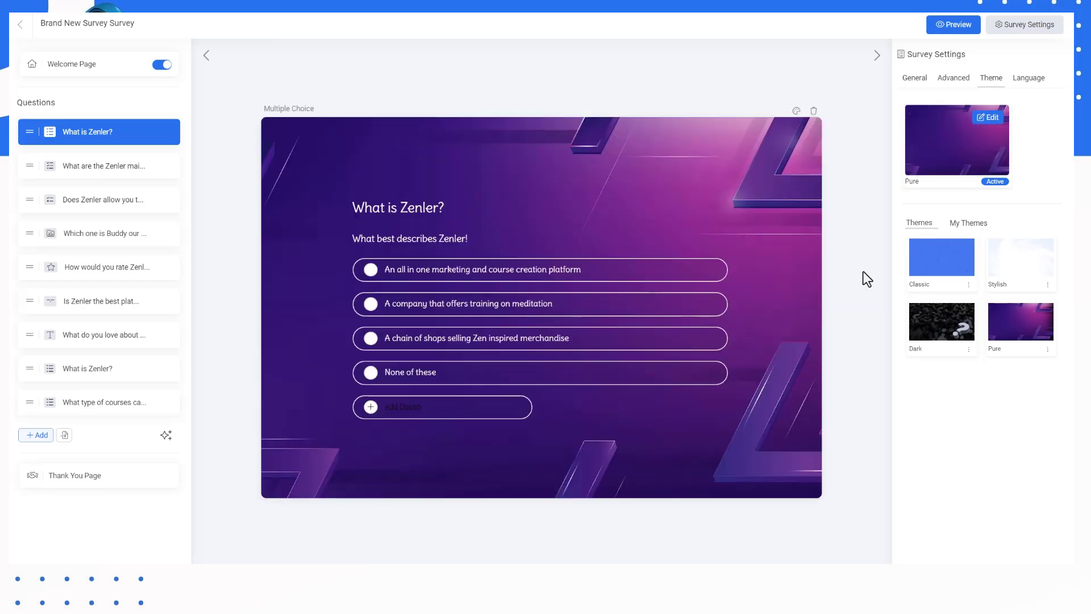
Customize the Pure theme with the tortoise gallery photo as background image and font size Md, and save it.
click(797, 112)
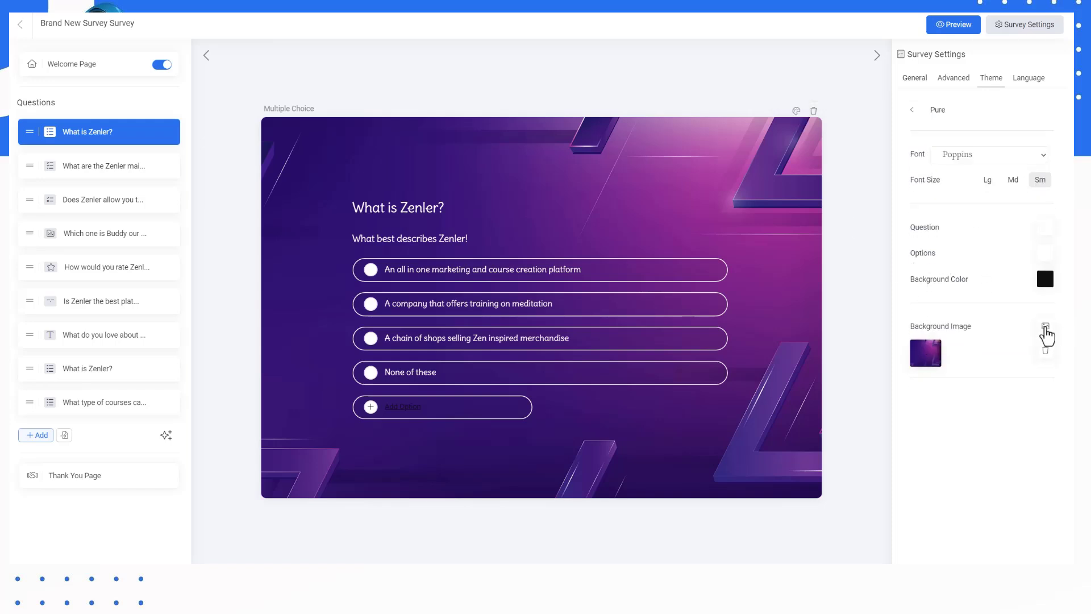
click(1046, 329)
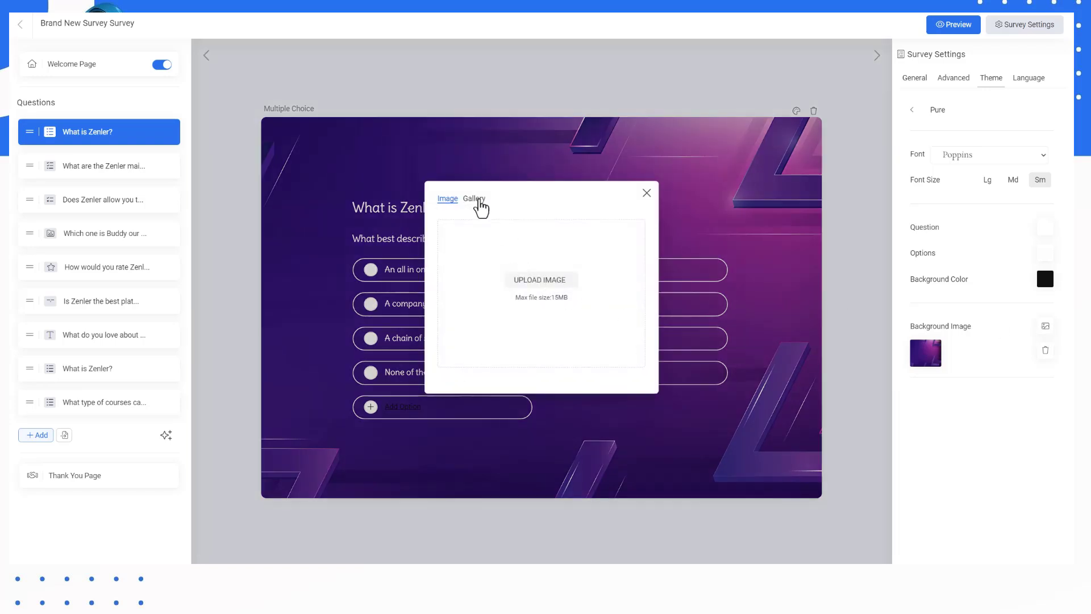
click(475, 199)
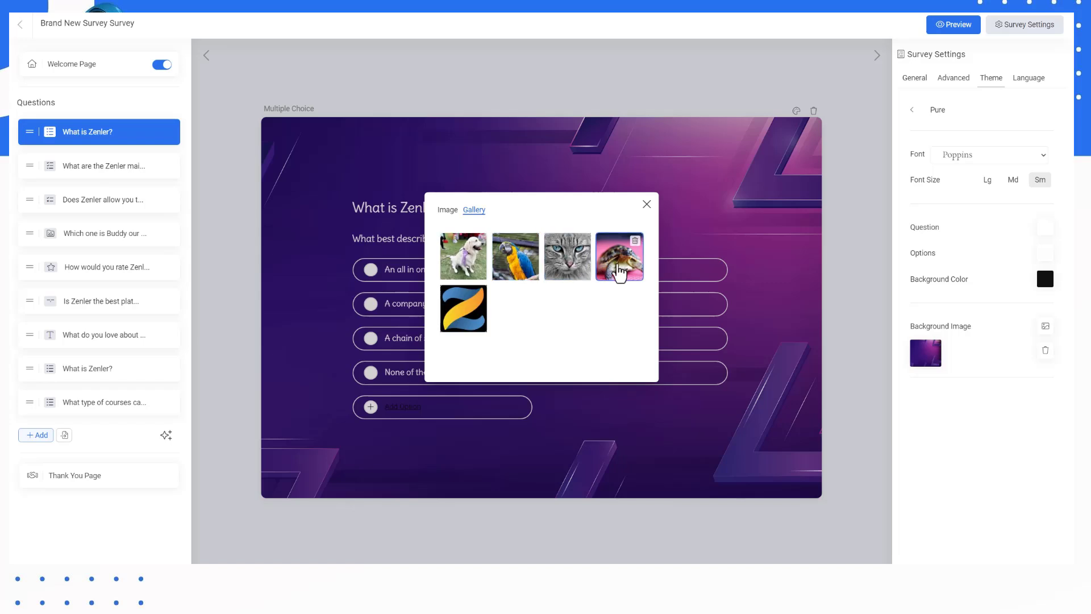
click(619, 267)
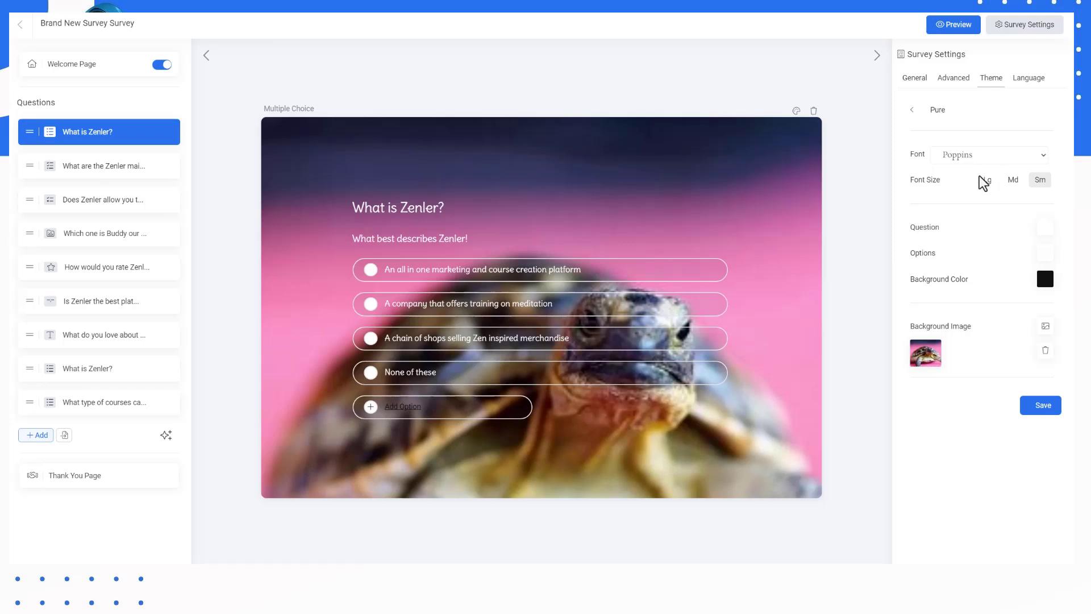
click(1017, 187)
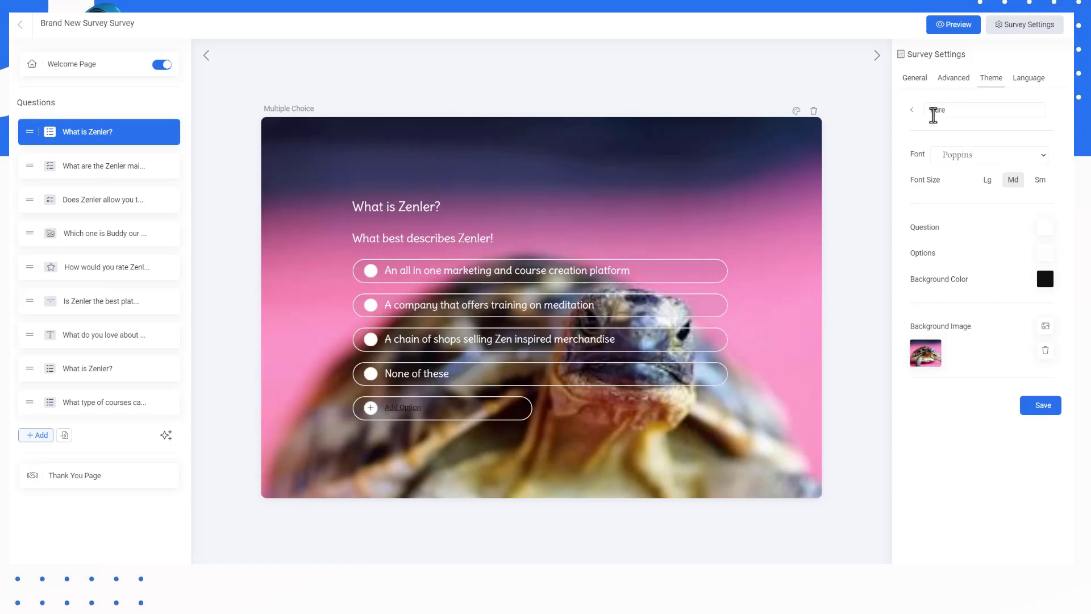
click(1034, 410)
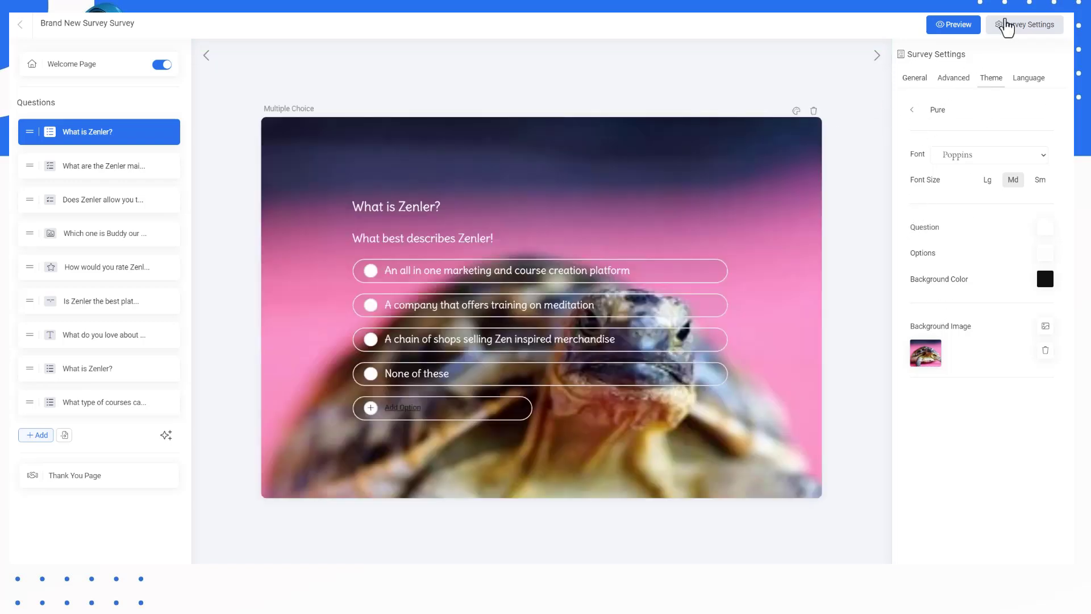
Find the customized Pure theme among the saved personal themes and check its available options.
click(1006, 26)
click(991, 79)
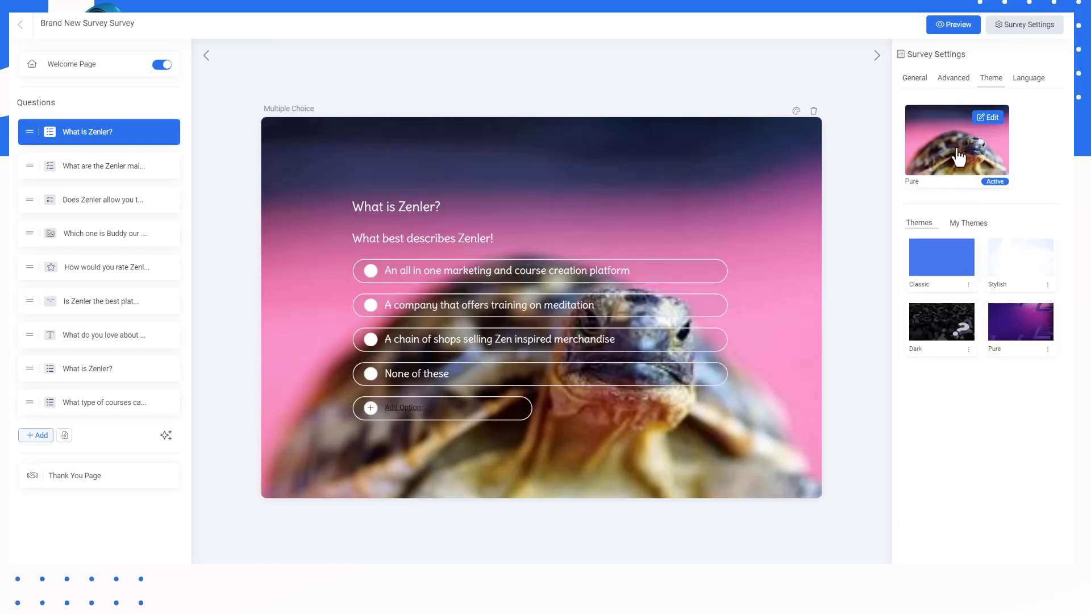
click(962, 221)
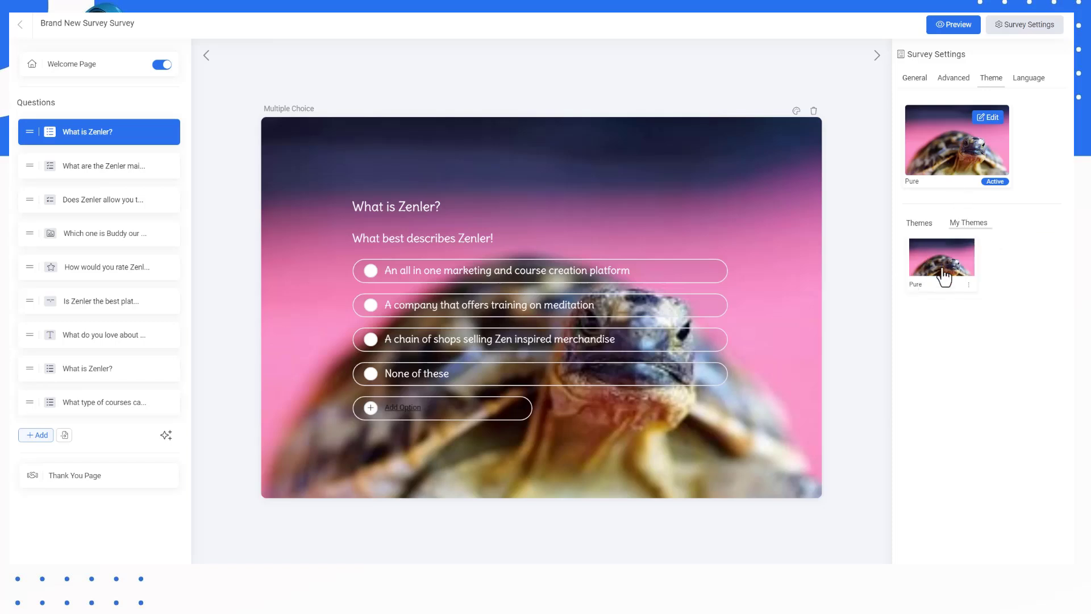
click(968, 286)
click(953, 368)
Preview the survey with the customized theme, answer "None of these" to the first question, and return to the editor.
click(959, 25)
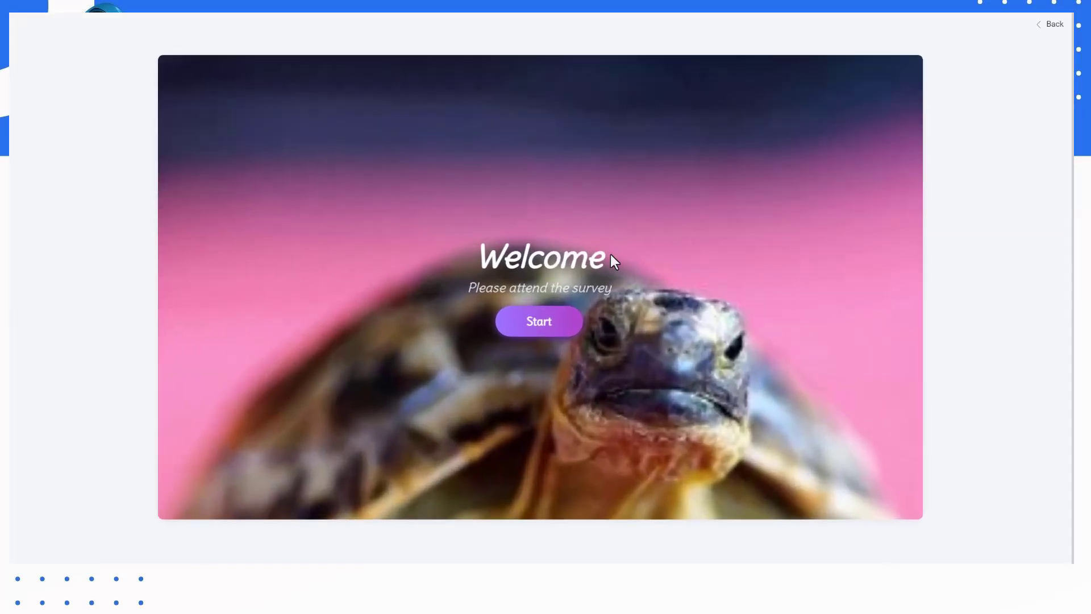
click(554, 324)
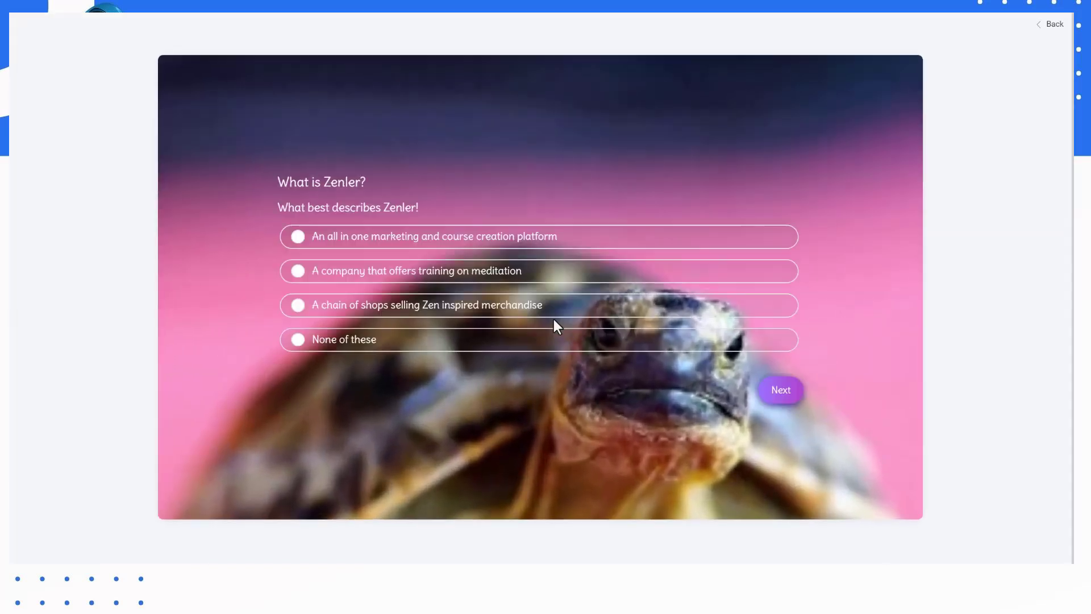
click(441, 344)
click(785, 392)
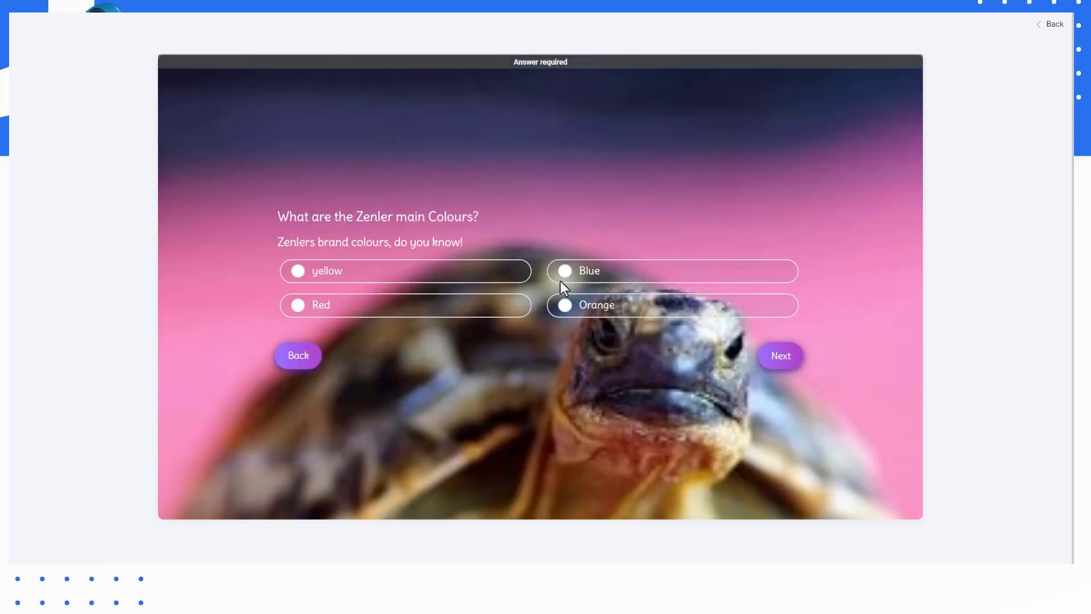
click(1046, 33)
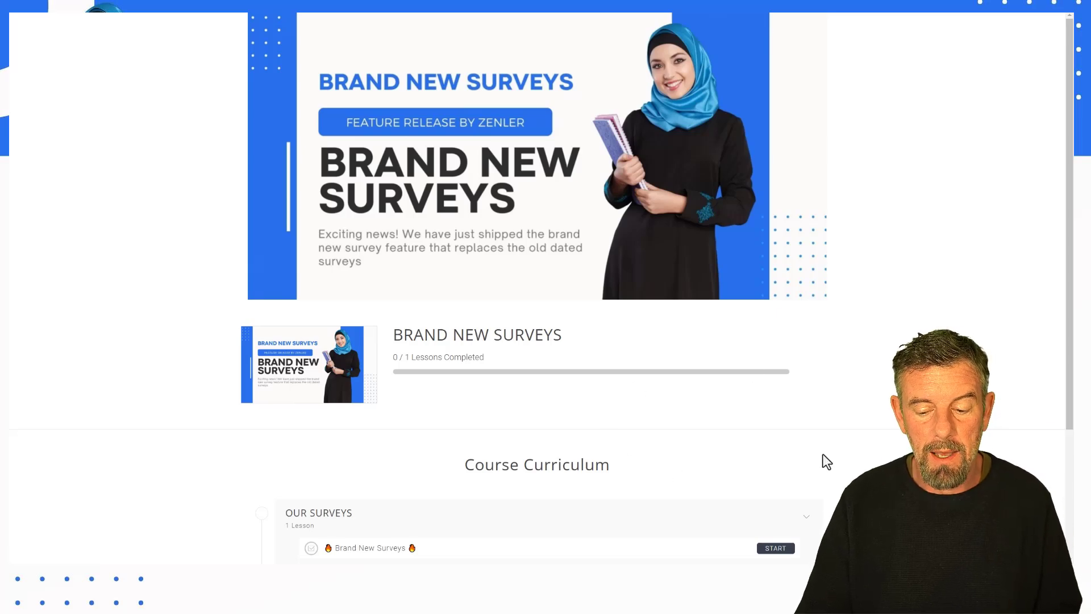
Open the "Brand New Surveys" lesson of the course as a learner and look through its content and embedded survey.
scroll(777, 493, down, 3)
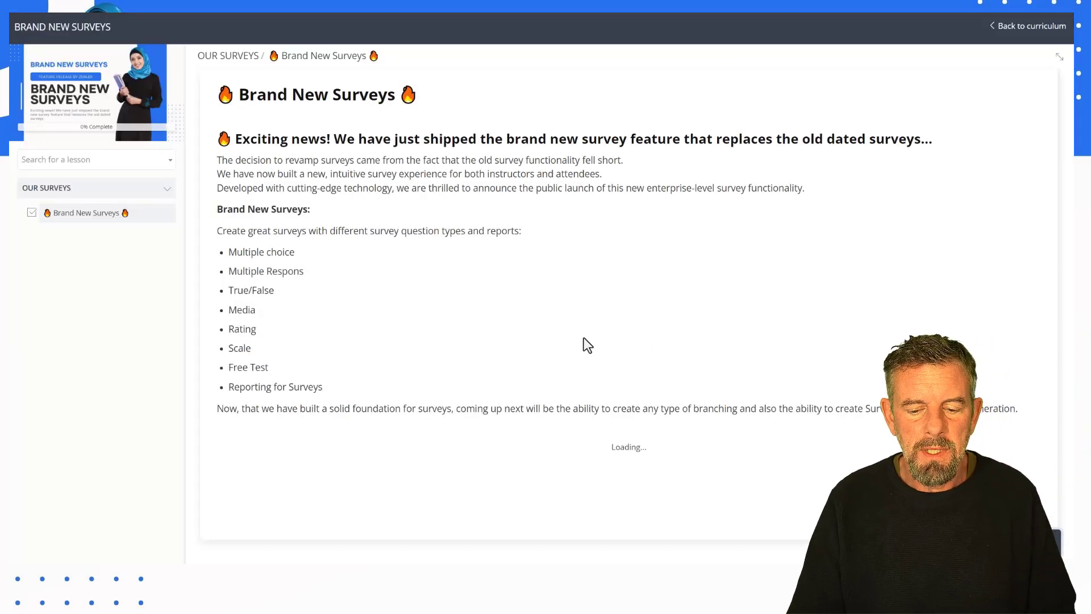
scroll(592, 330, down, 5)
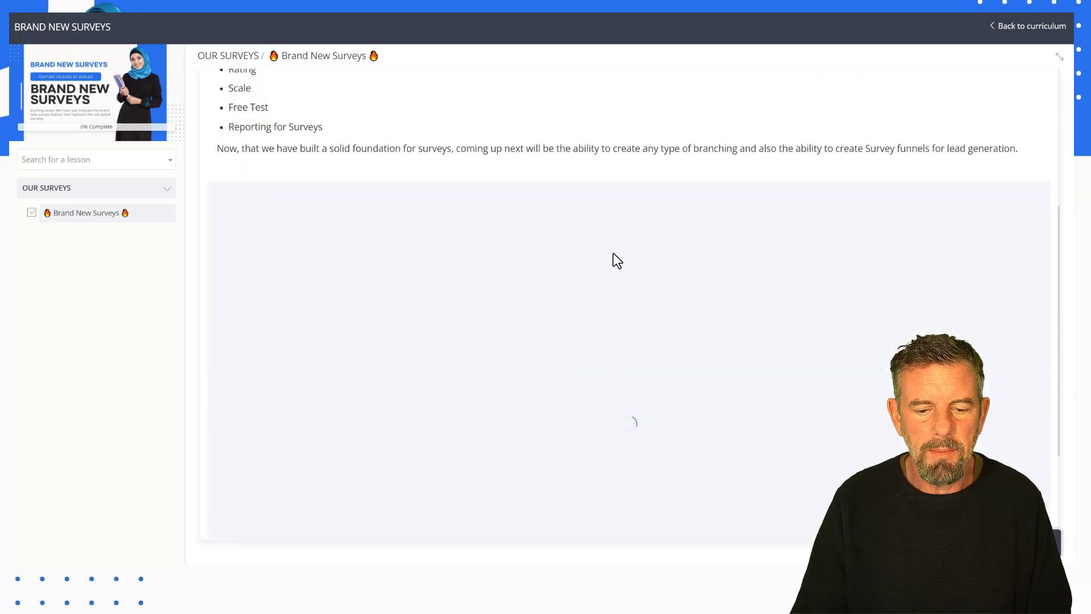
scroll(594, 347, up, 5)
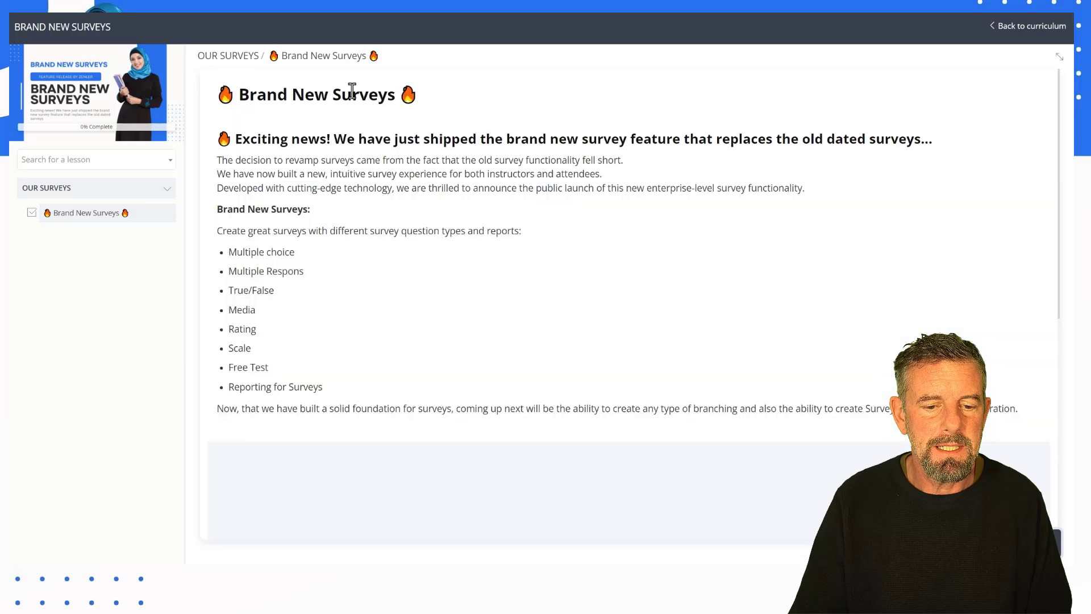
scroll(608, 296, down, 5)
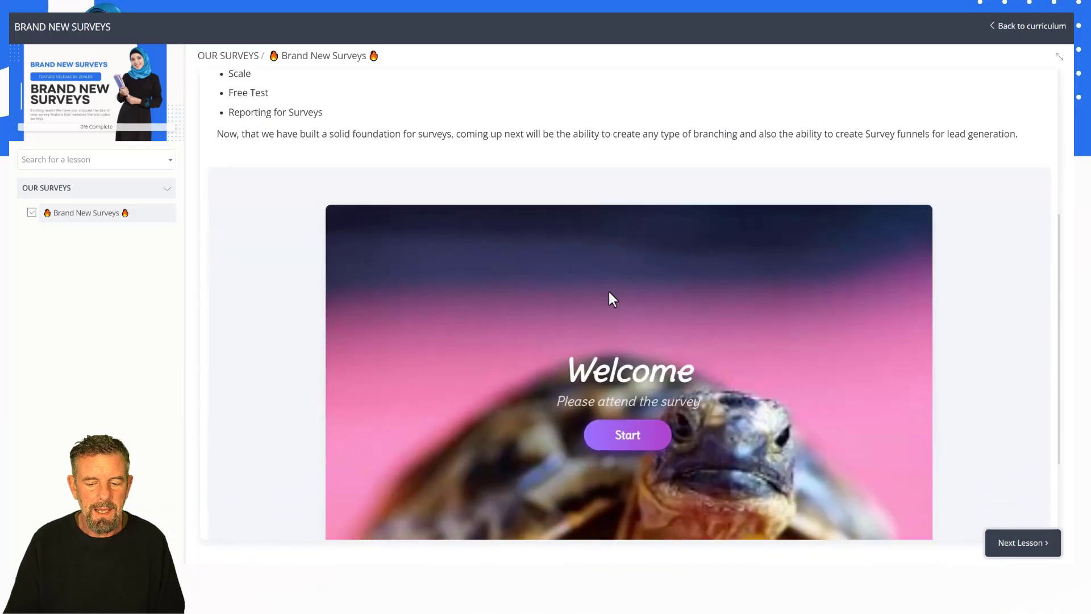
scroll(609, 293, down, 2)
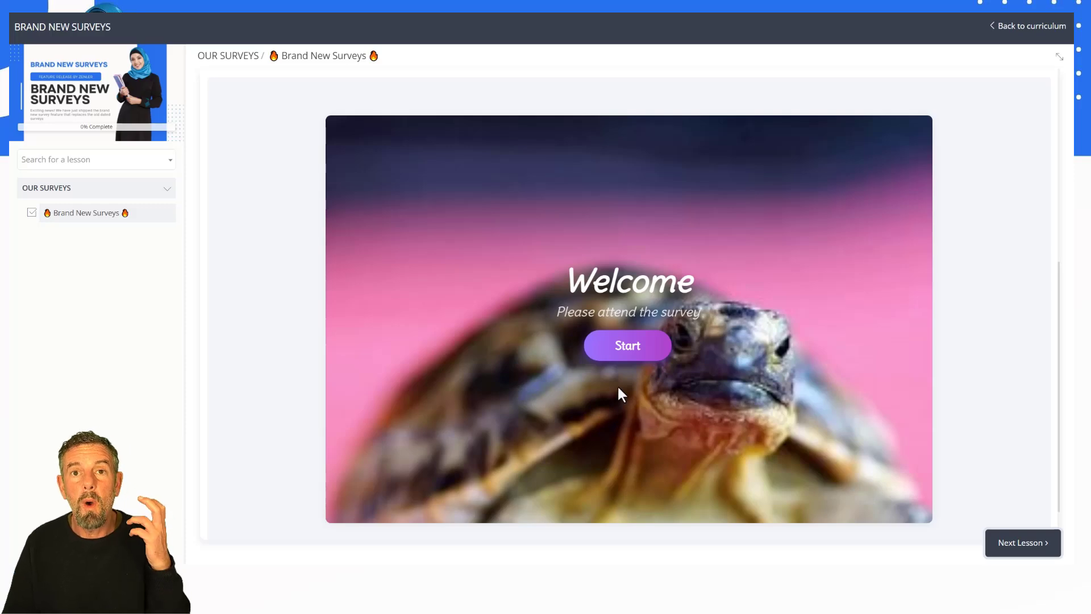
scroll(623, 386, down, 1)
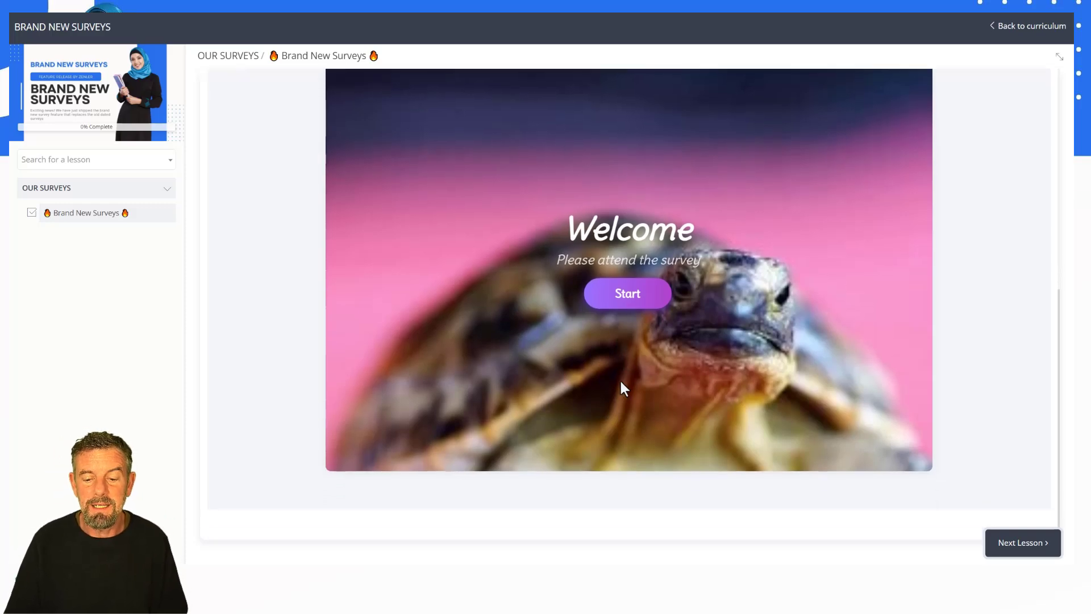
scroll(623, 377, up, 1)
Start the embedded survey and answer the first question with "An all in one marketing and course creation platform".
click(628, 353)
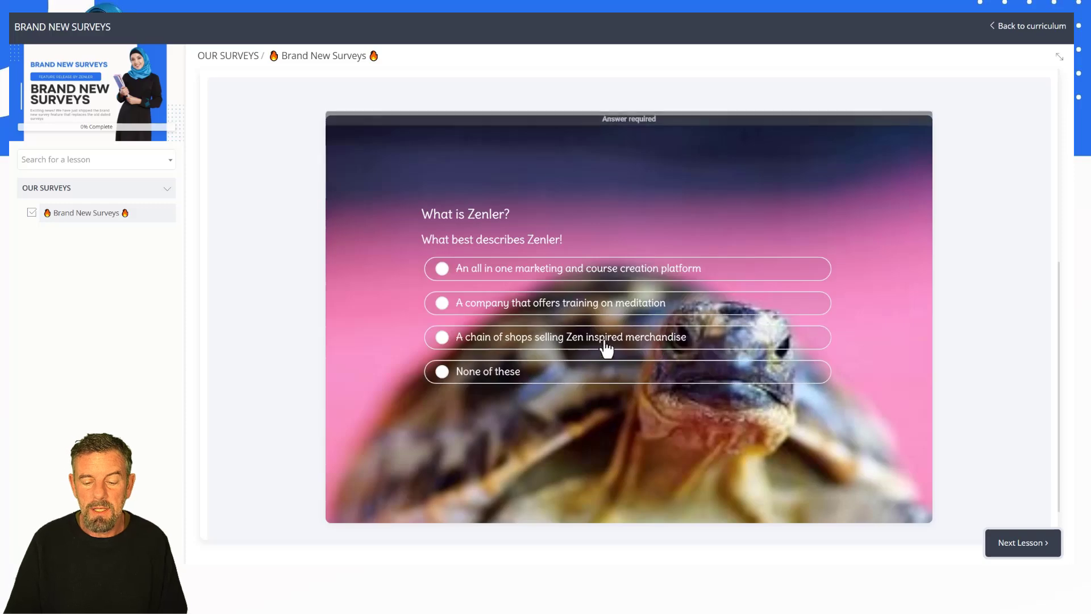
click(446, 277)
click(814, 424)
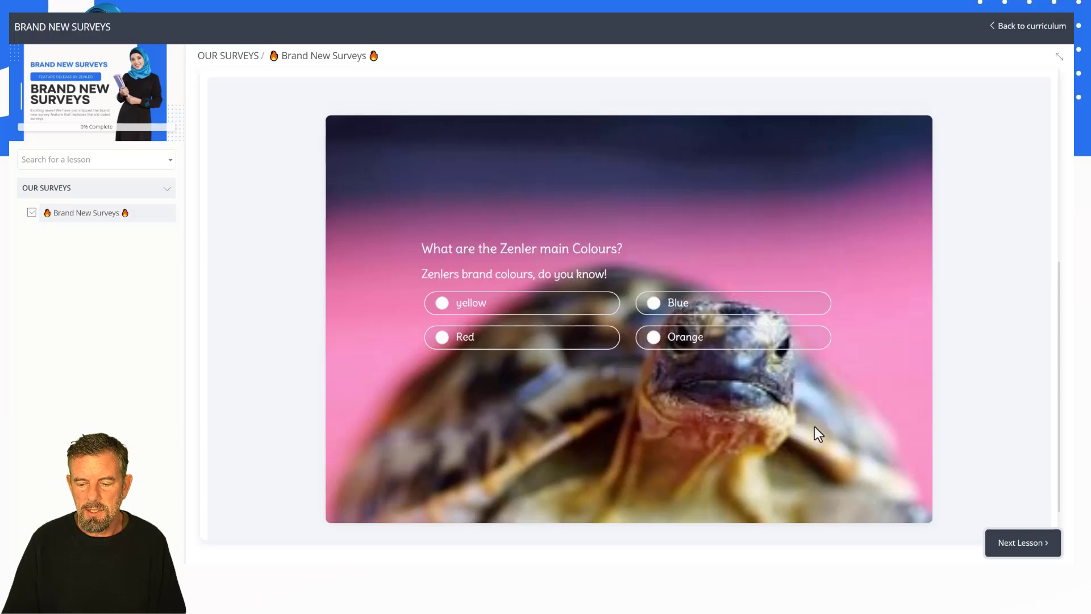
Choose yellow, Orange and Red as the Zenler main colours and continue to the following question.
click(445, 307)
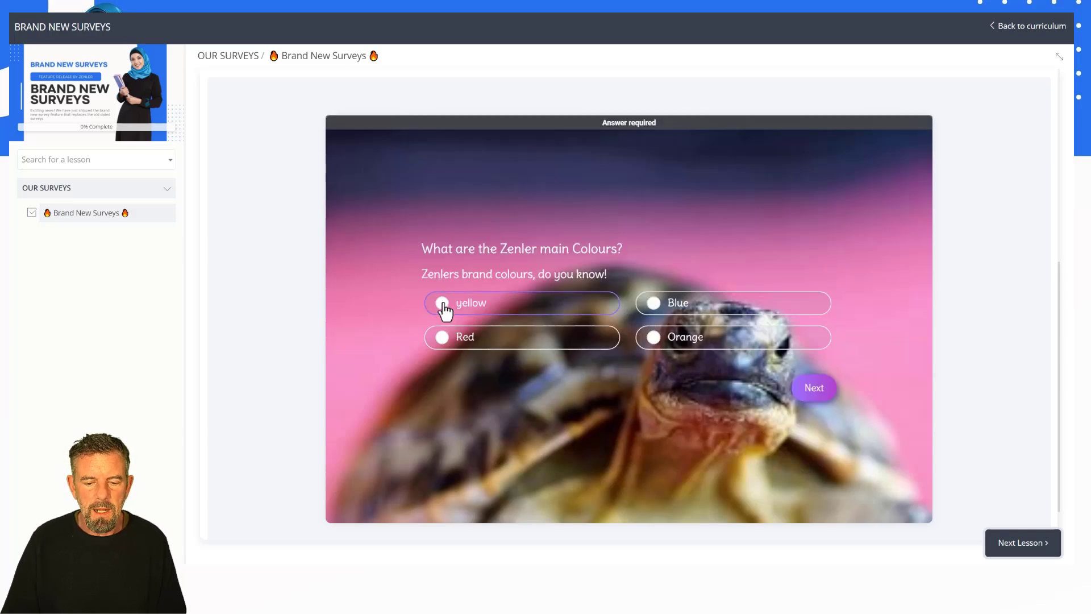
click(653, 340)
click(448, 345)
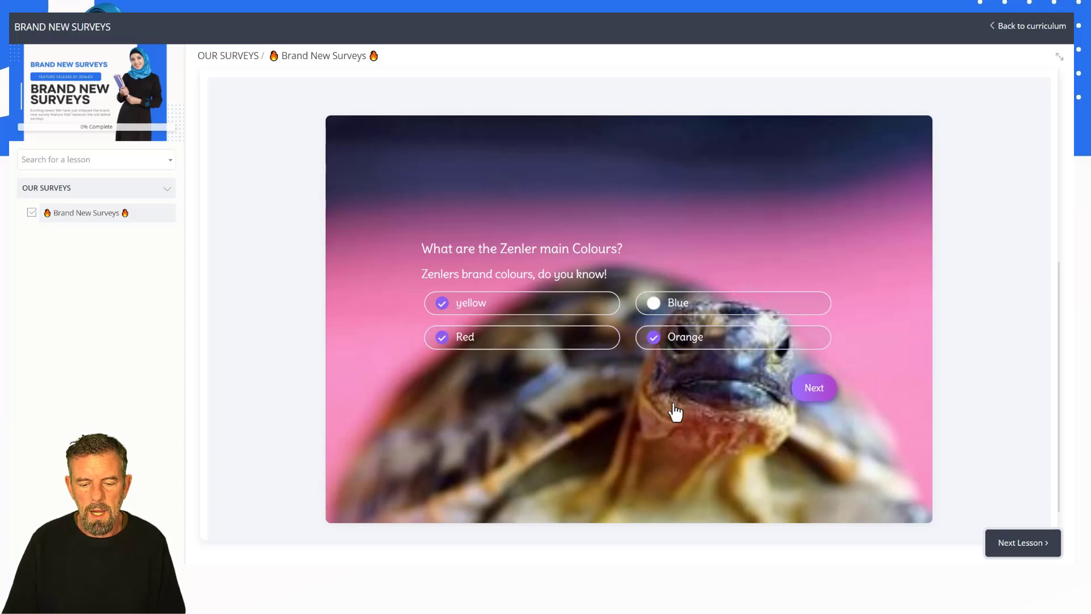
click(807, 392)
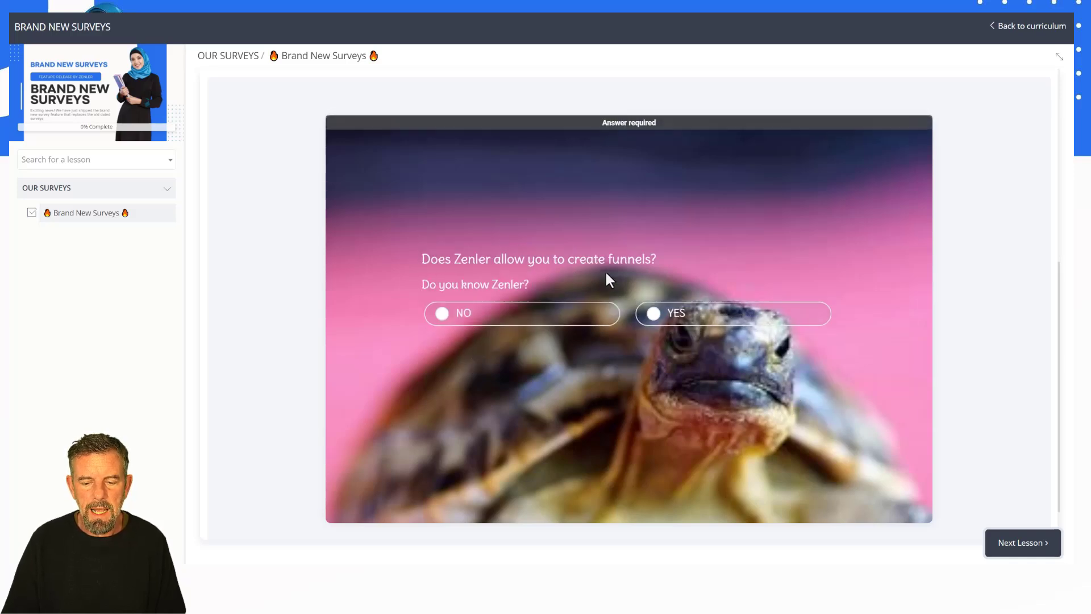
Answer NO to the funnels question and choose "Buddy the Dog?" as the mascot, submitting both answers.
click(444, 318)
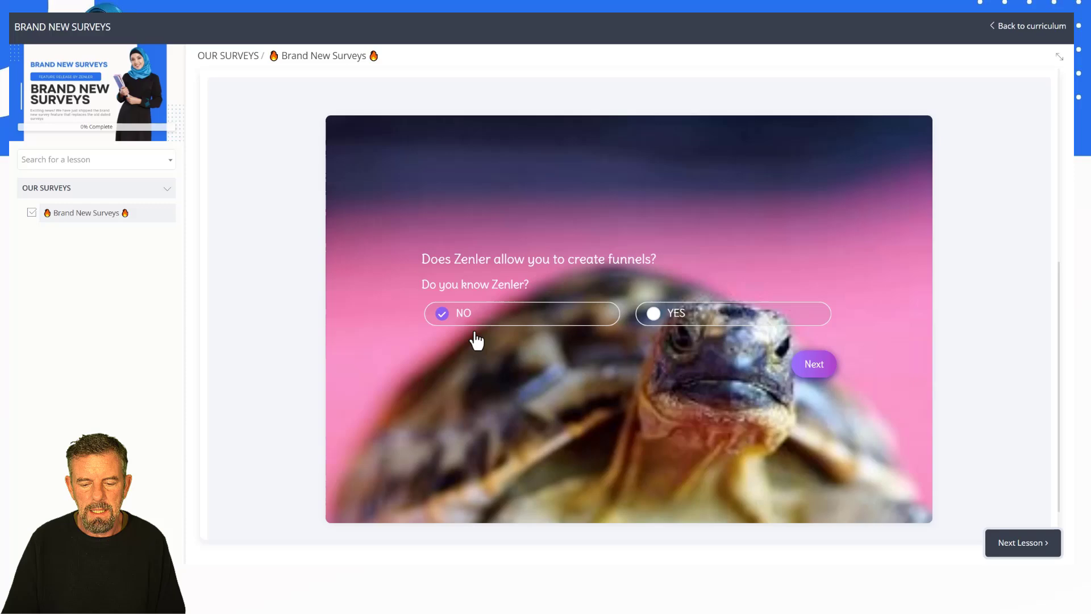
click(818, 372)
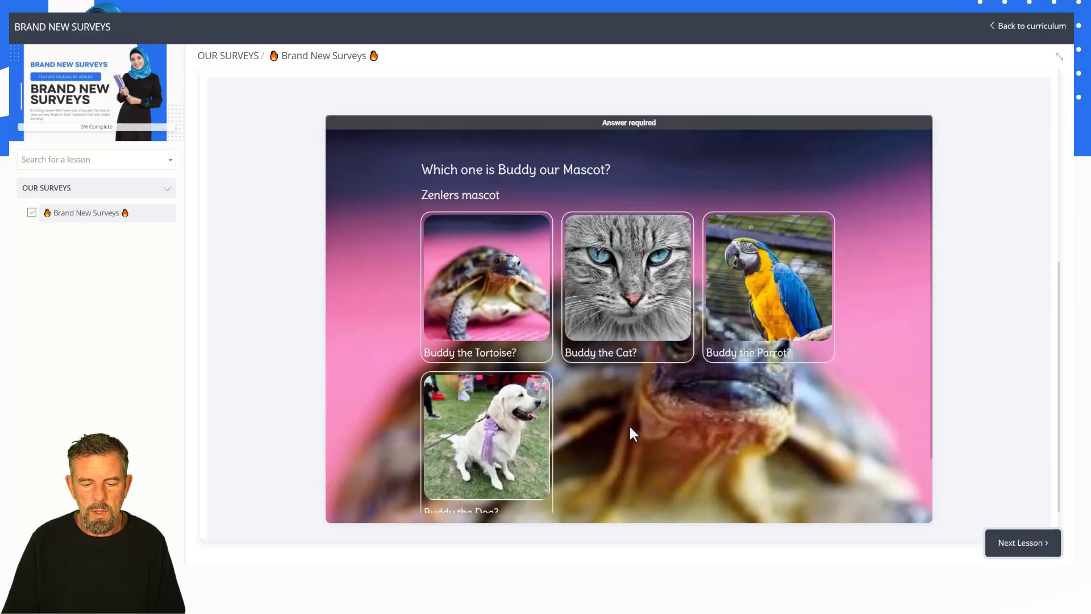
click(515, 429)
scroll(602, 421, down, 1)
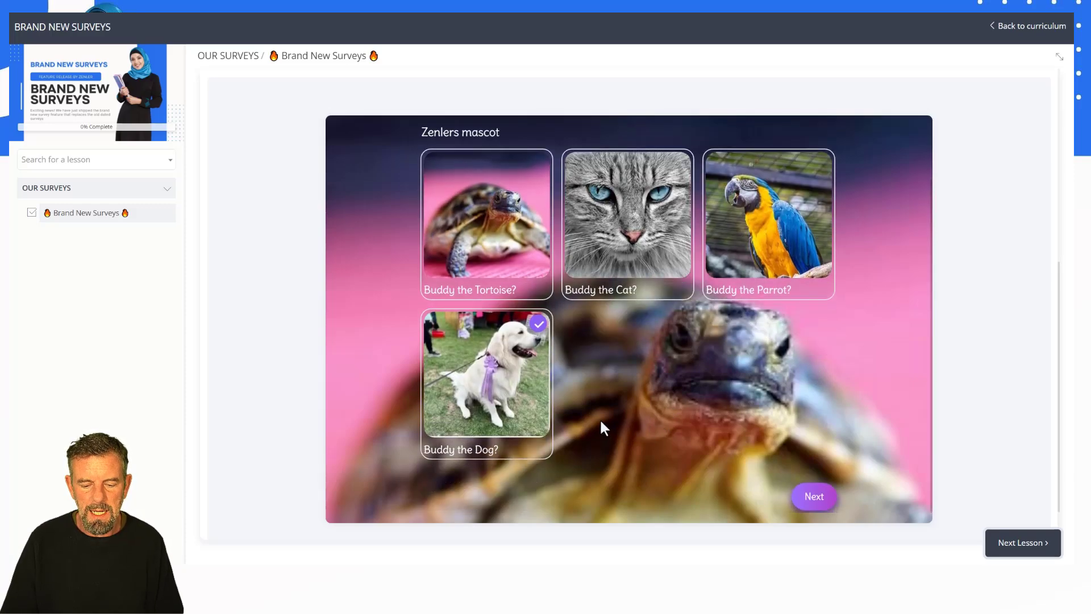
click(810, 498)
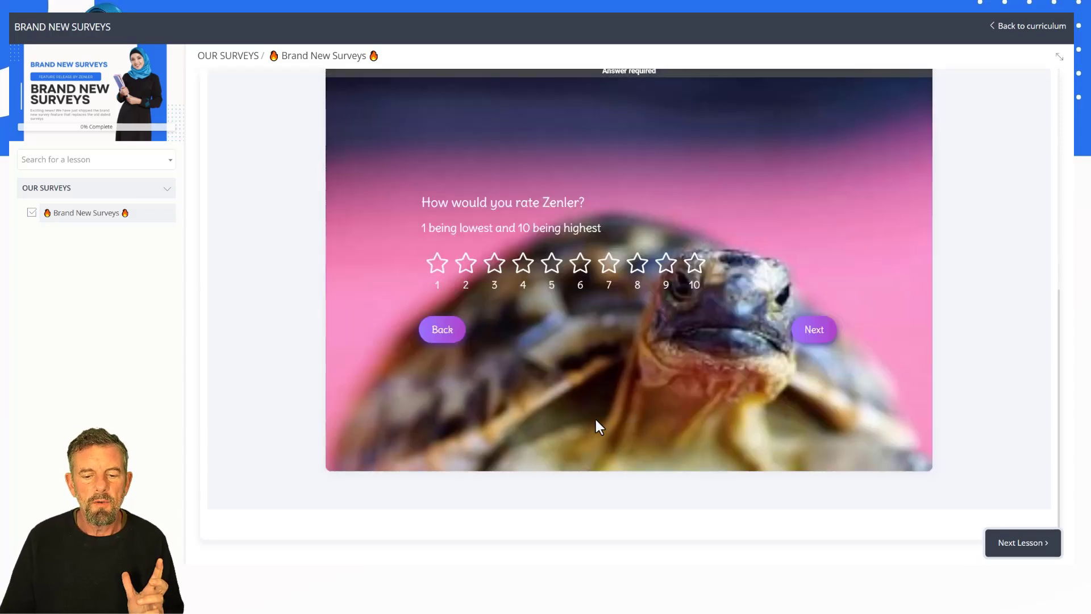
Rate Zenler 10 stars and give it 10 on the best-platform scale, submitting both answers.
click(693, 268)
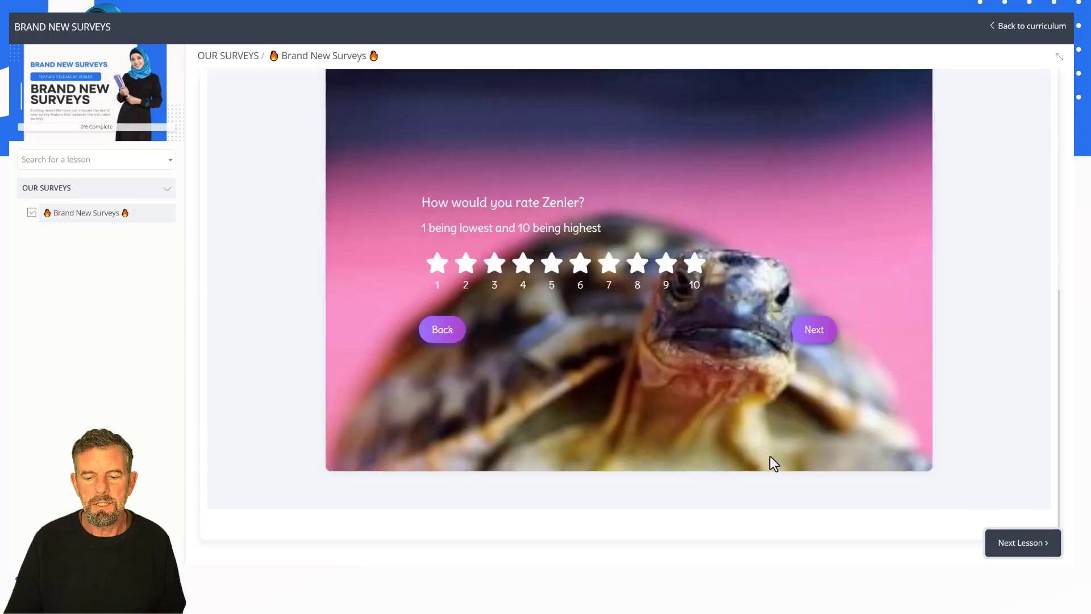
click(822, 335)
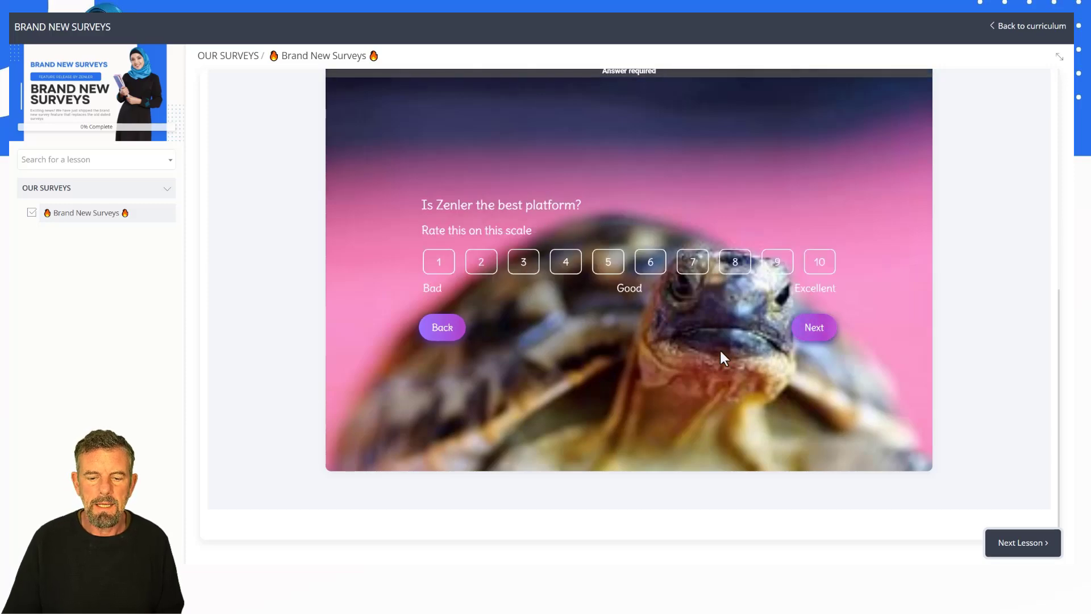
click(822, 265)
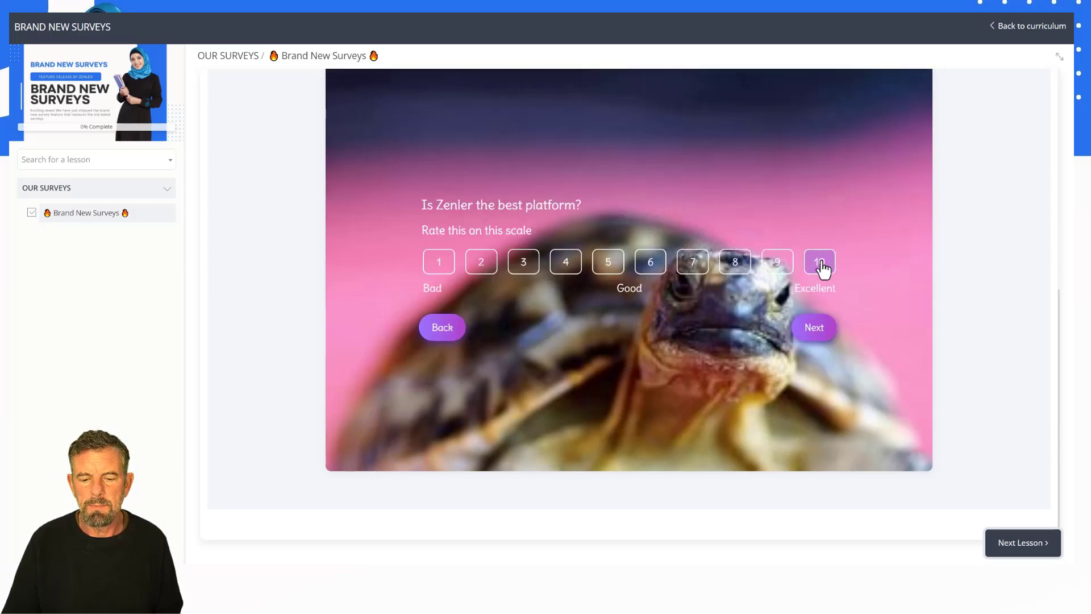
click(814, 330)
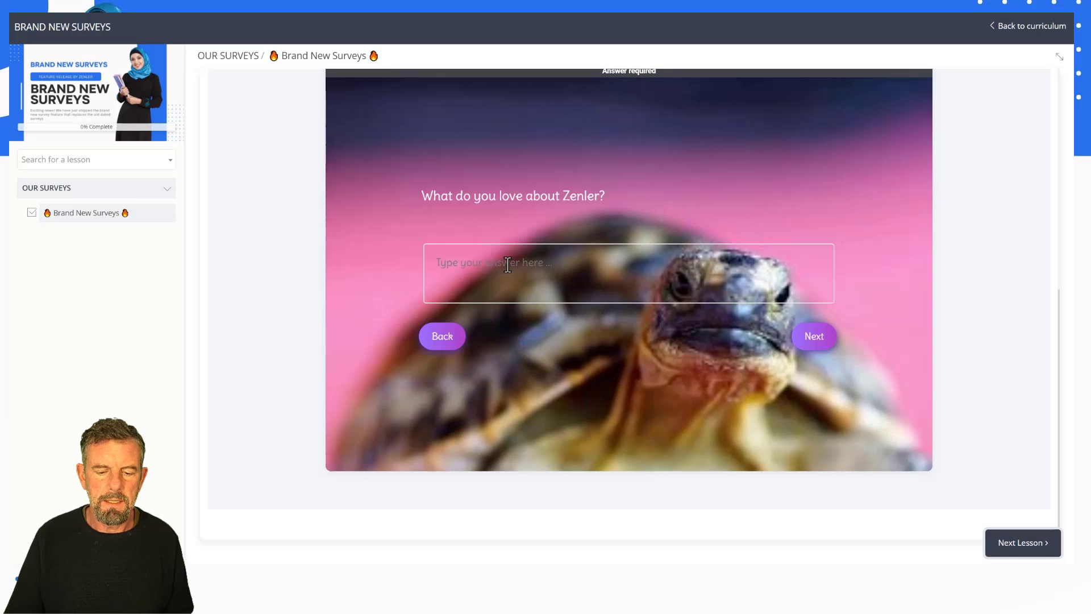
Enter "I love all the new features" as the free-text answer and choose "Online learning platform" for What is Zenler.
text(I love all the new features)
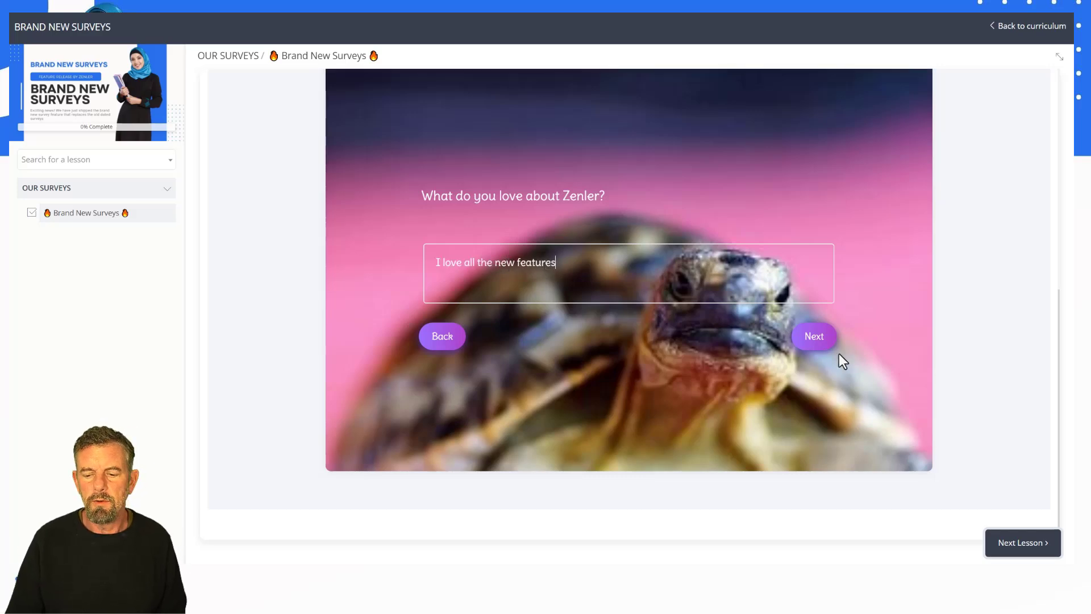
click(816, 338)
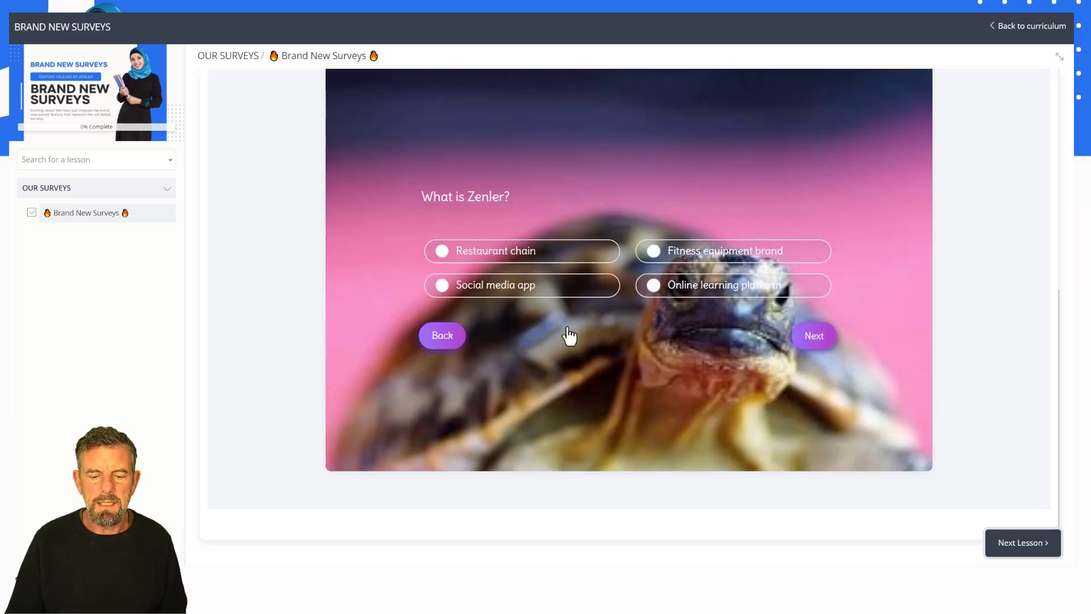
click(651, 286)
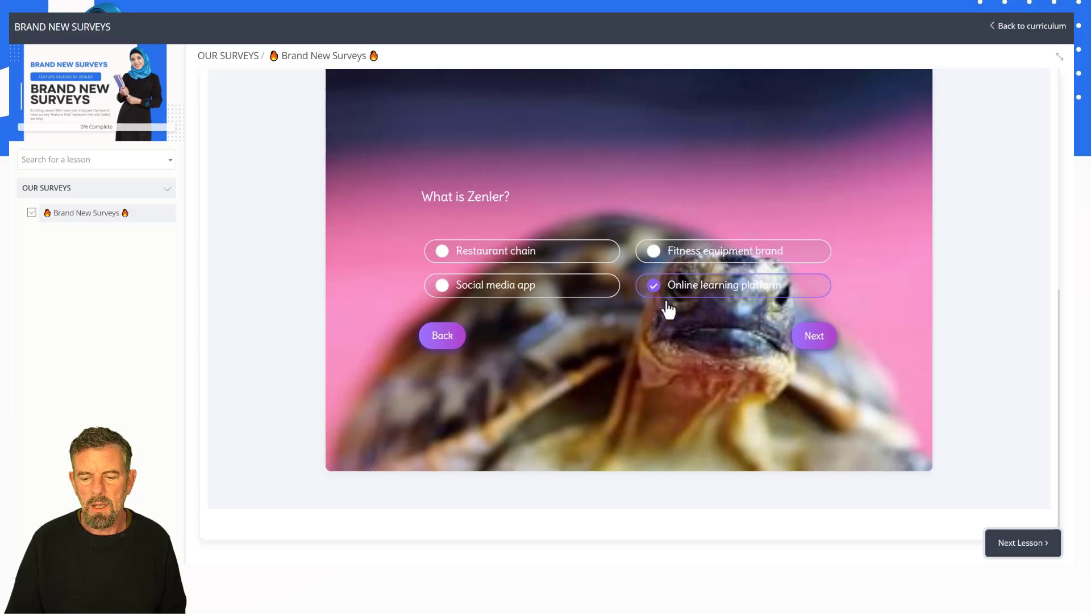
click(817, 338)
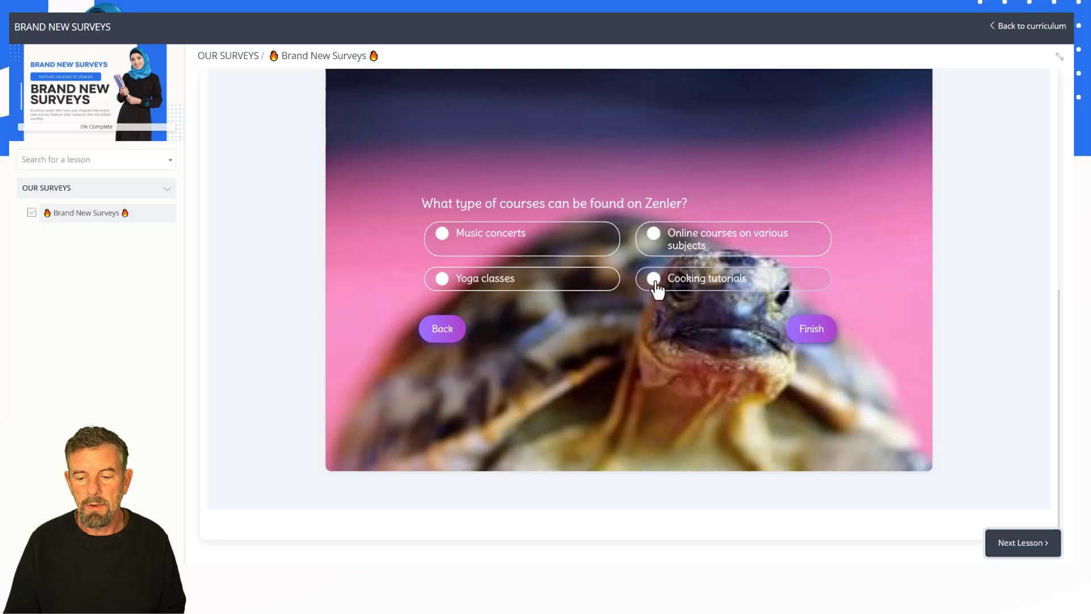
Choose "Online courses on various subjects" as the type of courses found on Zenler and finish the survey.
click(656, 240)
click(442, 234)
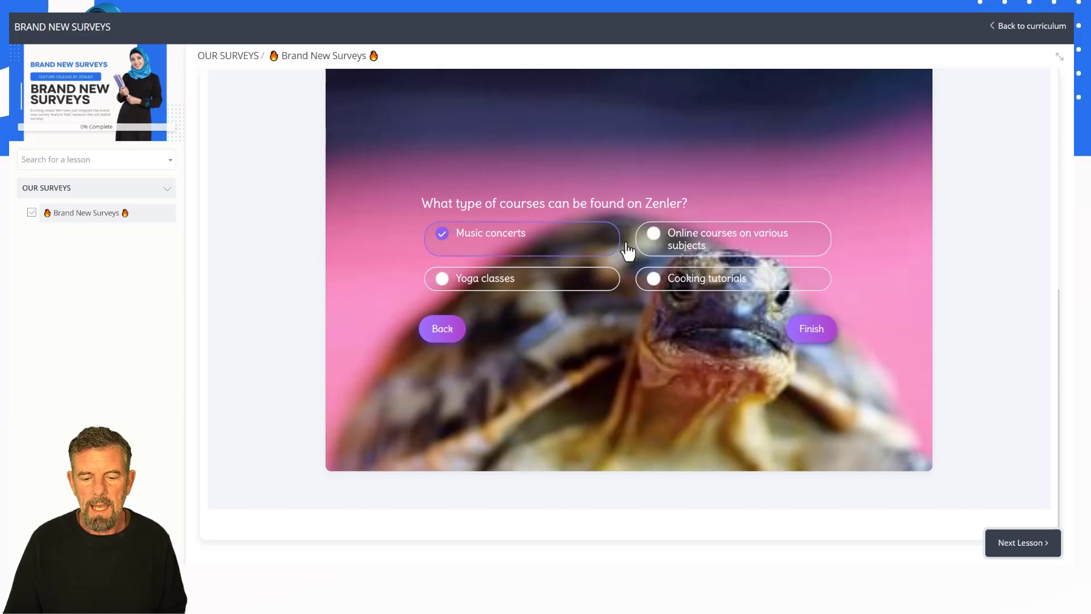
click(657, 240)
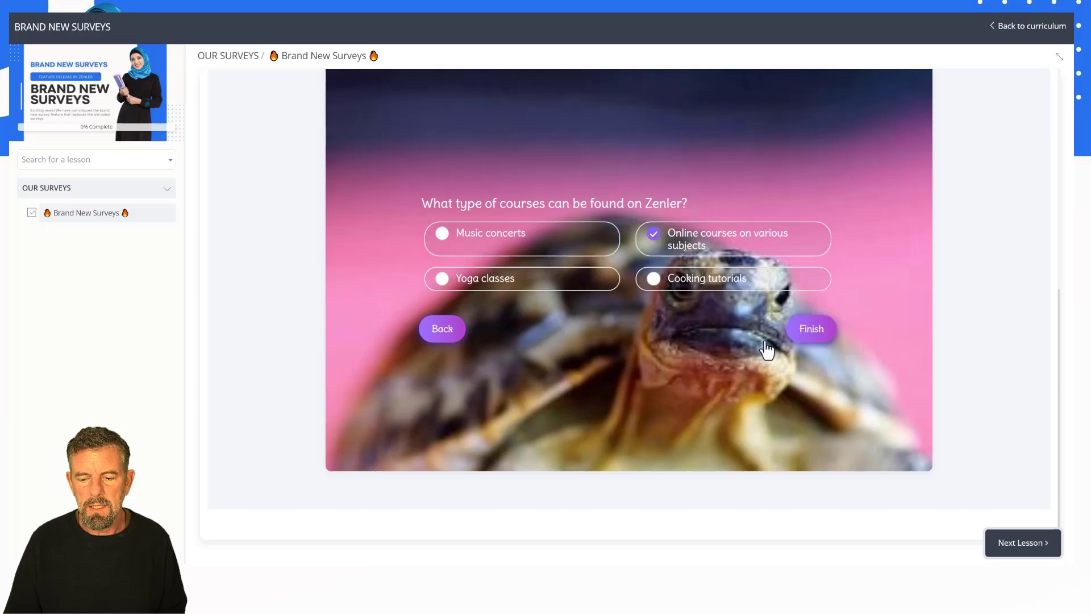
click(802, 334)
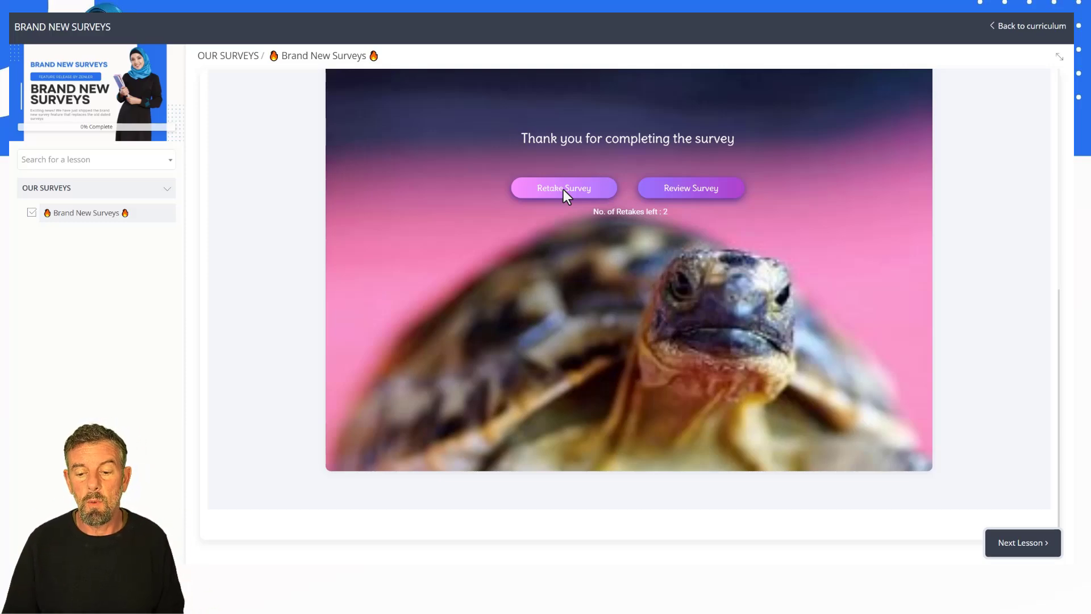
Review the submitted survey answers, including the mascot question, and look over the lesson page containing the survey.
click(688, 190)
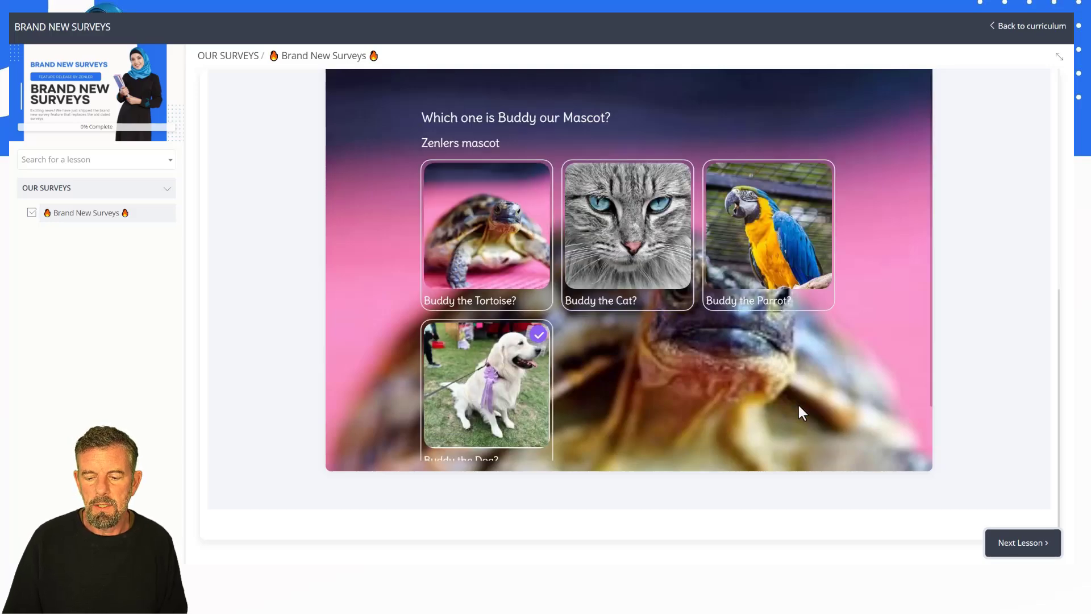
scroll(783, 409, down, 1)
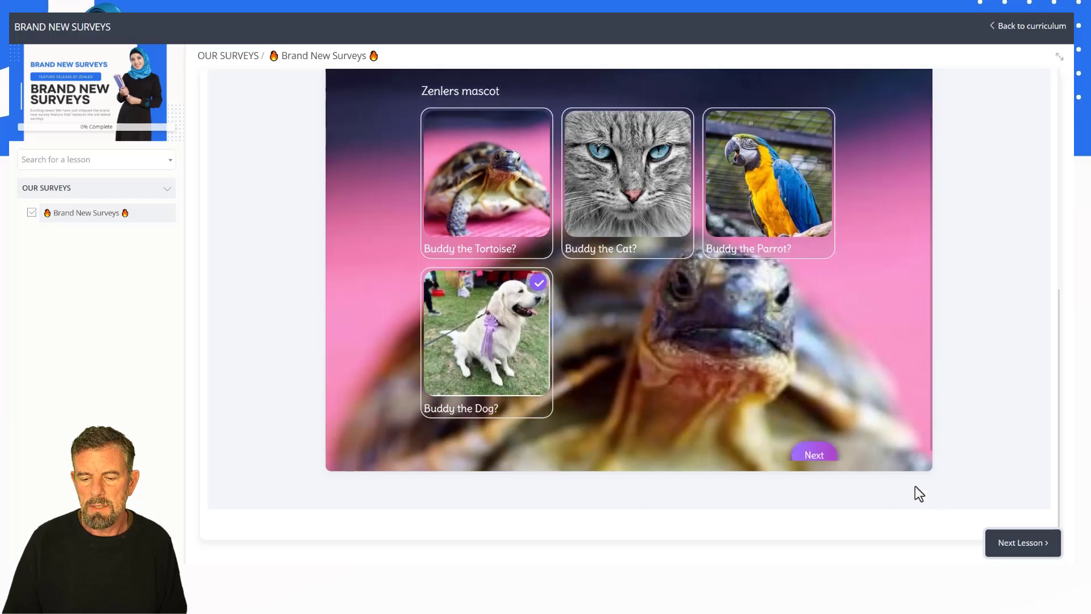
click(809, 448)
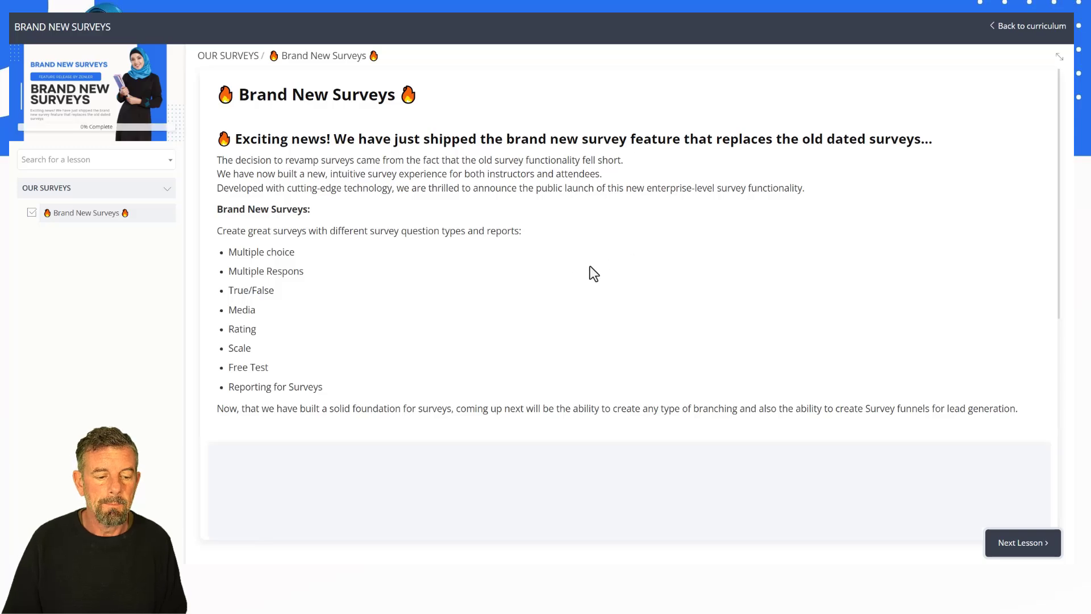
scroll(590, 267, down, 3)
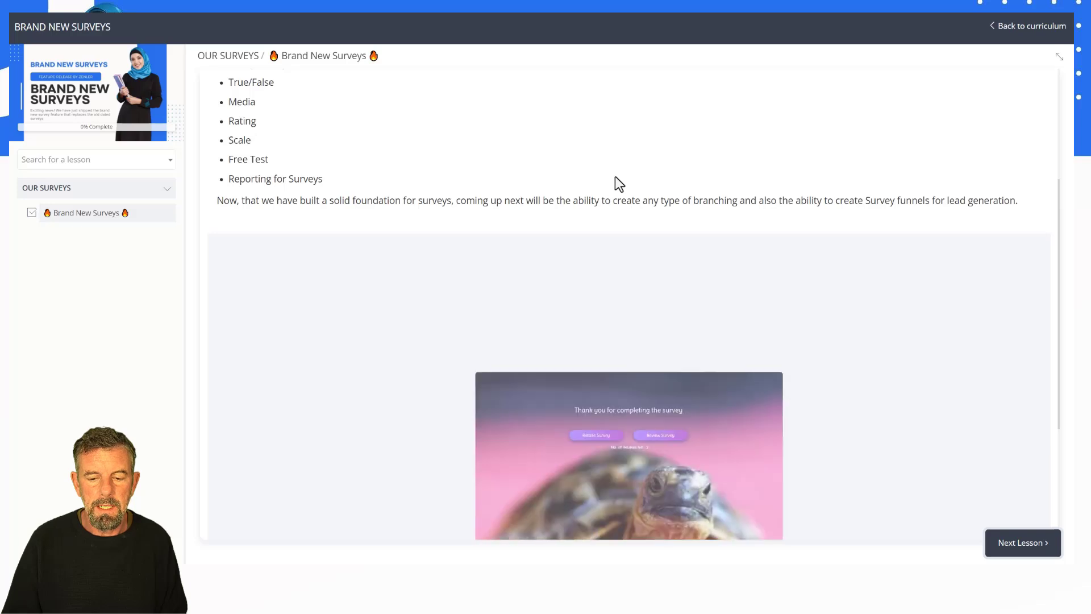
scroll(597, 194, down, 2)
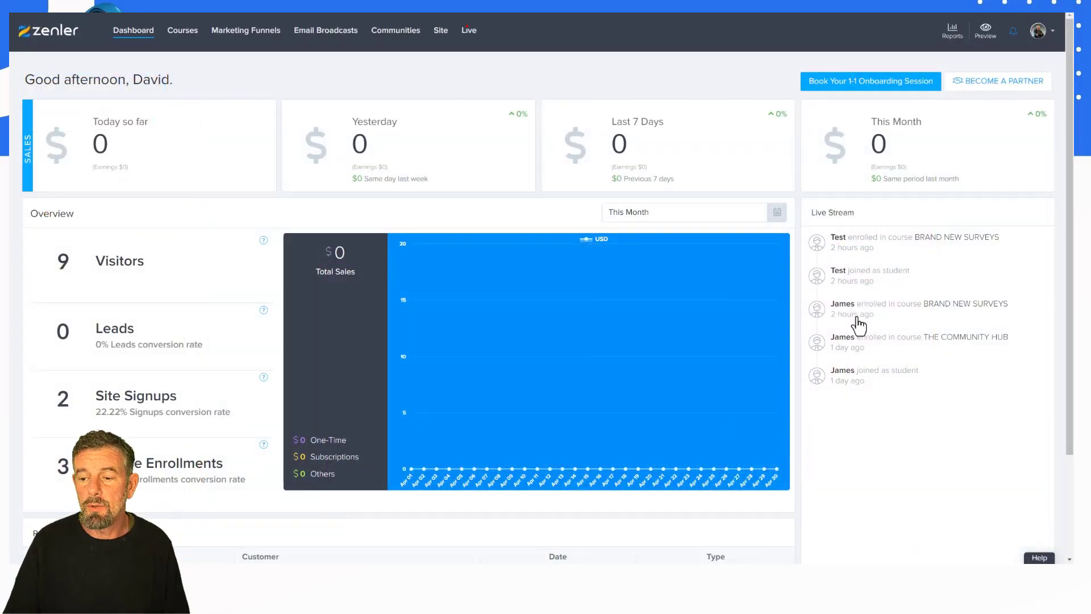
Run a Quiz & Survey report on the BRAND NEW SURVEYS course for this month.
click(952, 34)
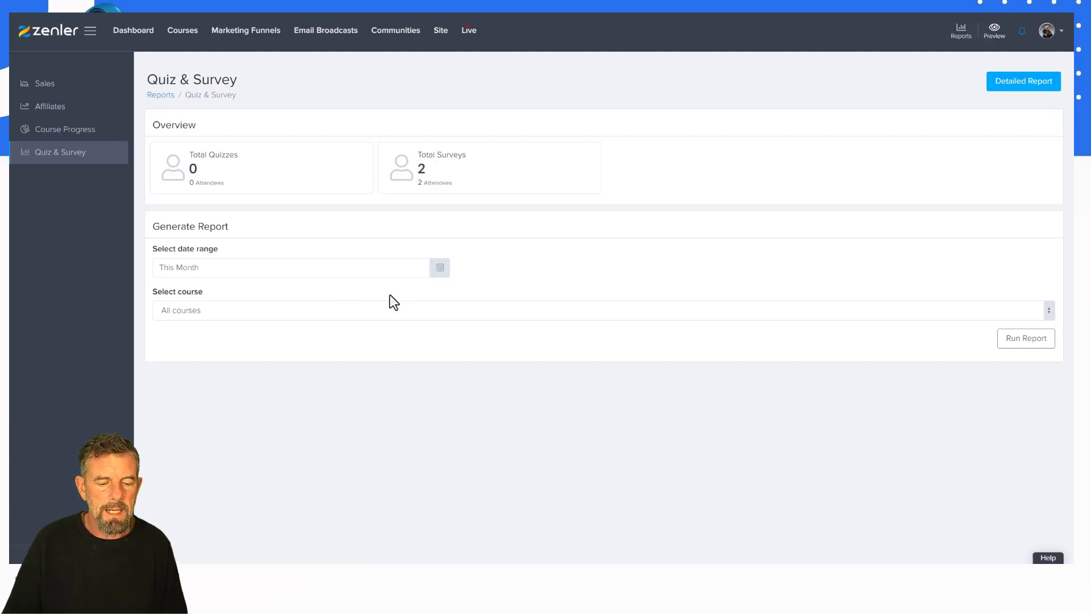
click(257, 317)
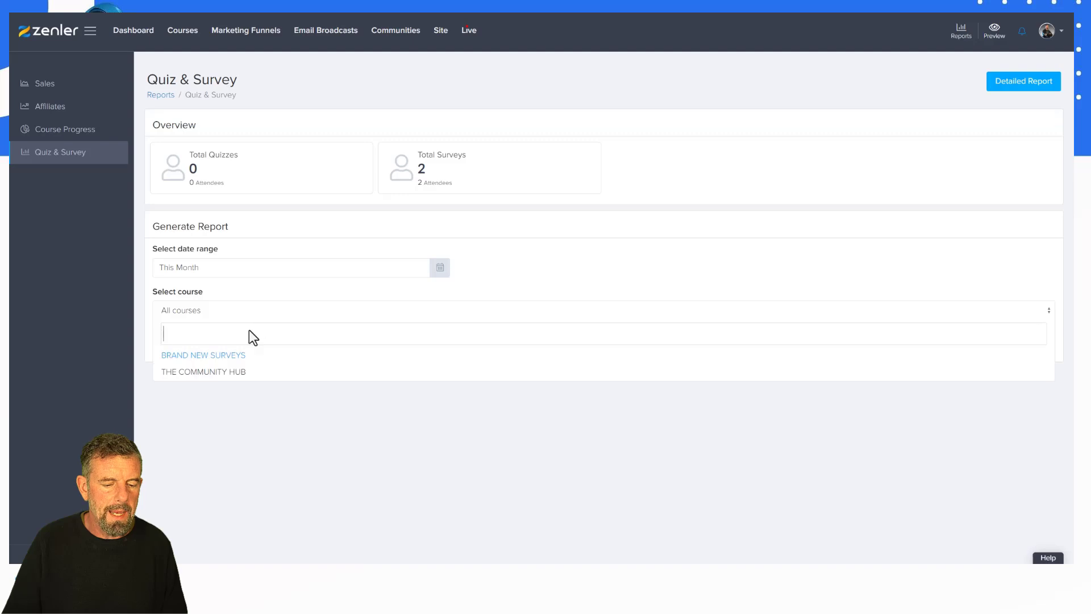
click(210, 357)
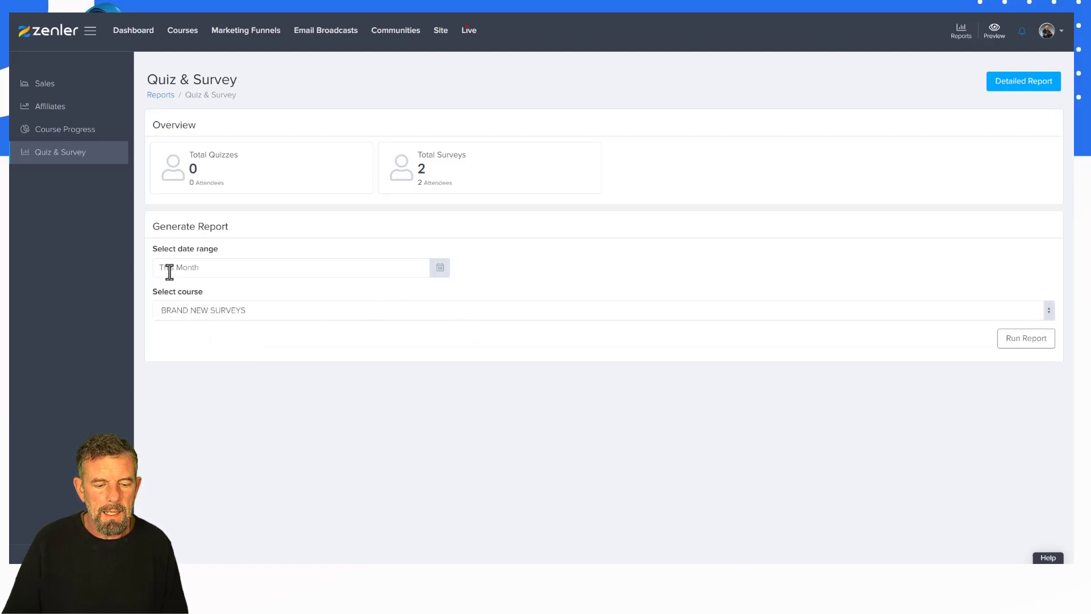
click(1012, 345)
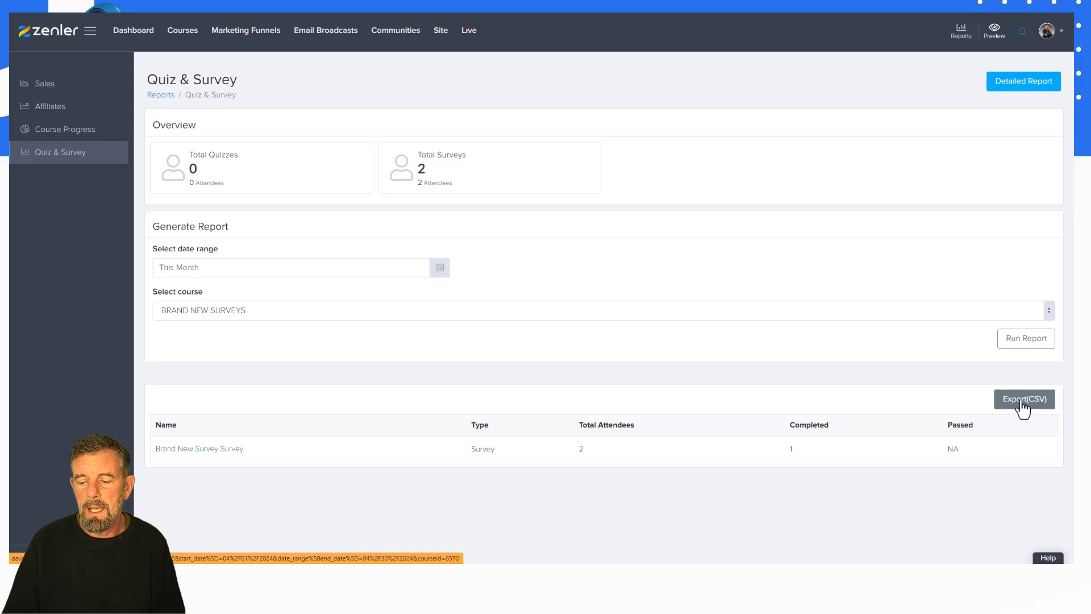
Open the detailed report of Brand New Survey Survey and examine how the responses are distributed for each of its questions.
click(212, 449)
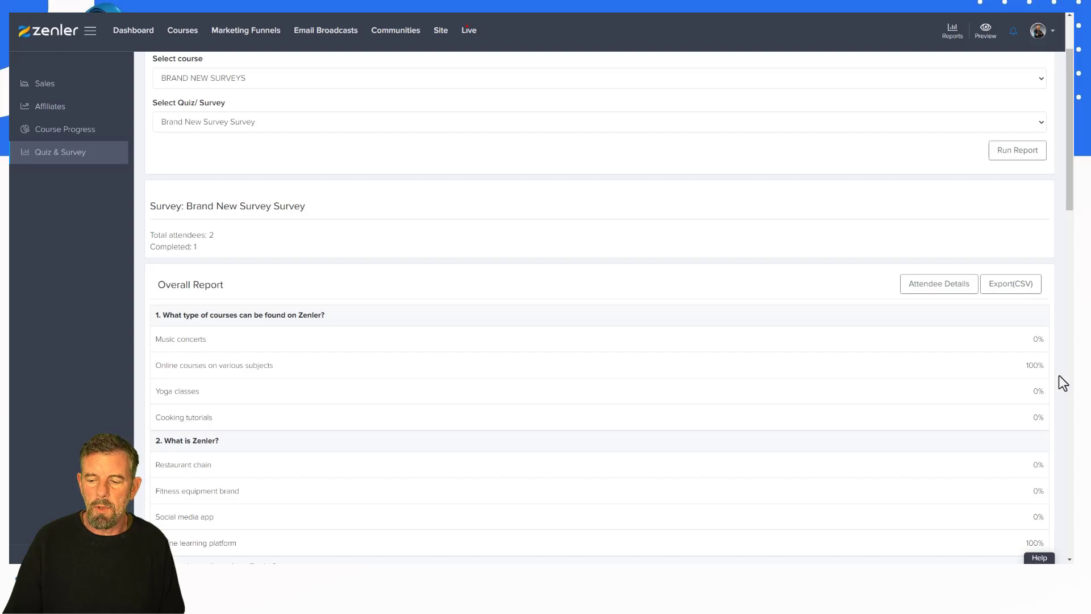
scroll(629, 332, down, 3)
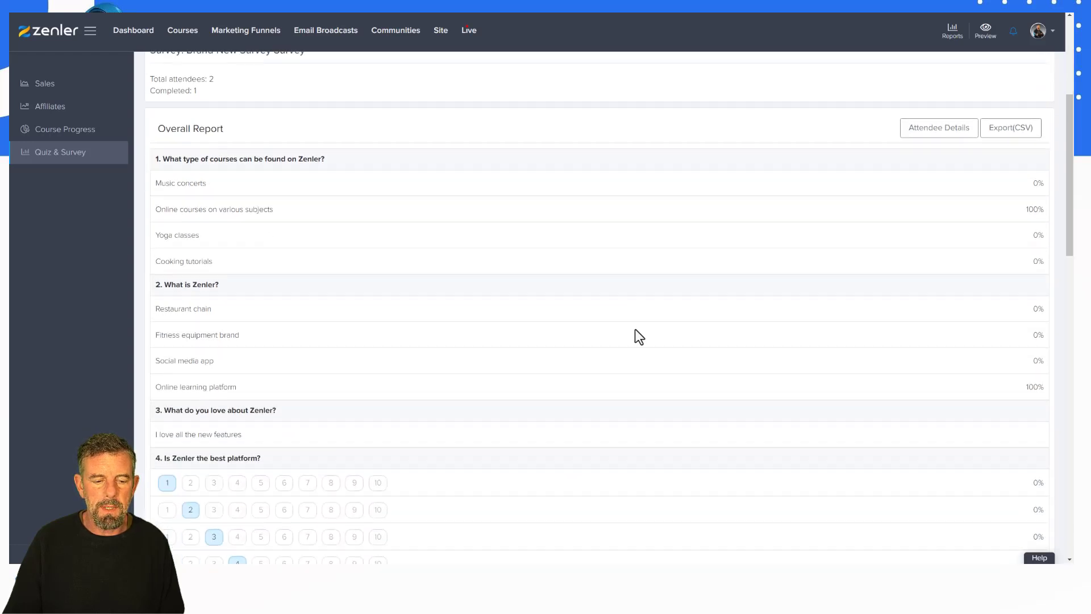
scroll(634, 330, up, 2)
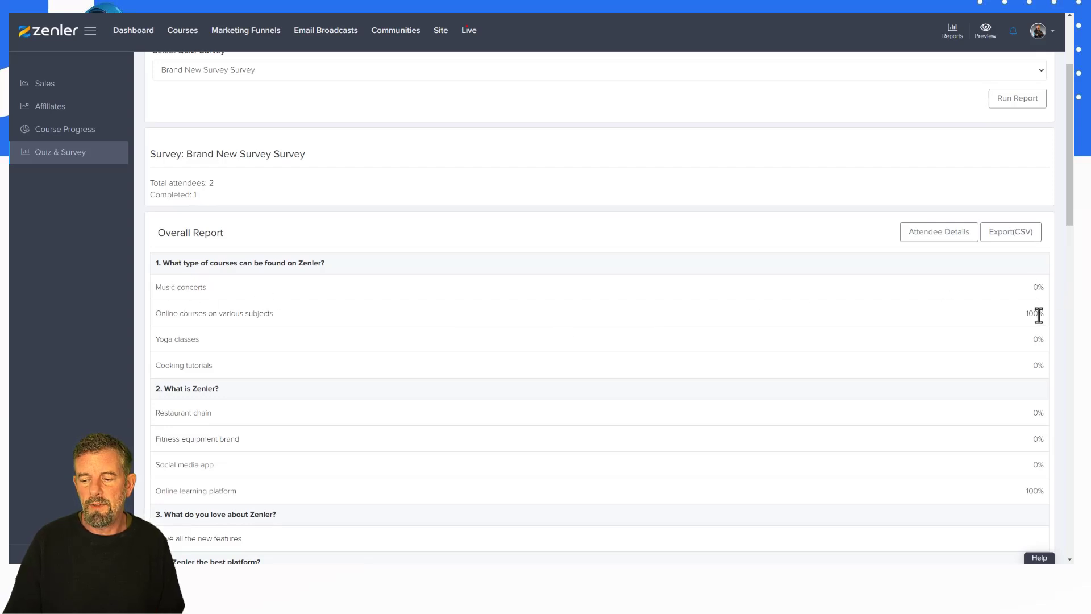
scroll(793, 316, down, 2)
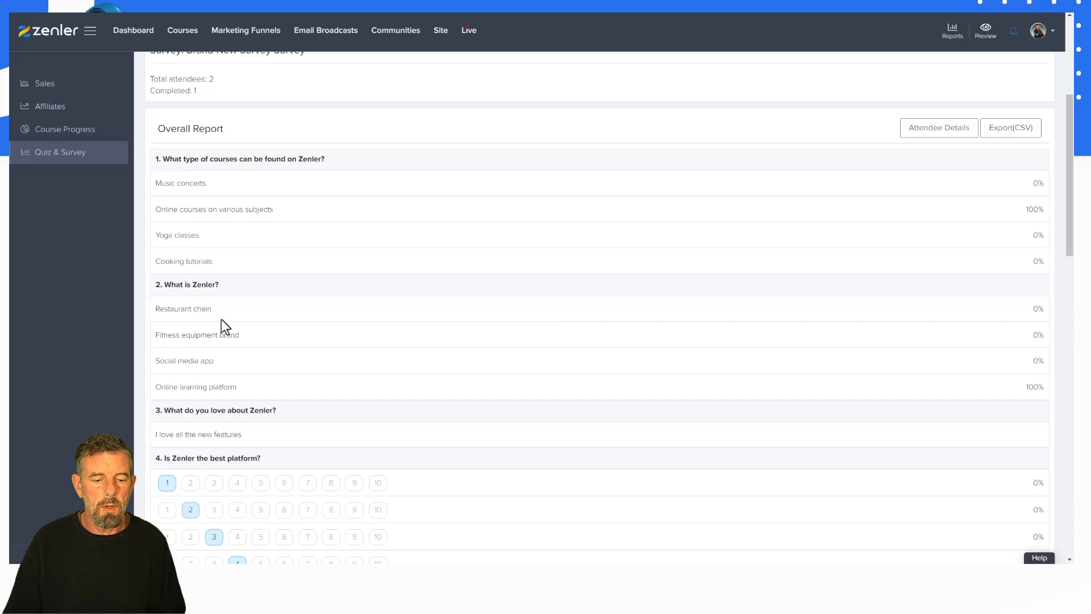
scroll(902, 358, down, 3)
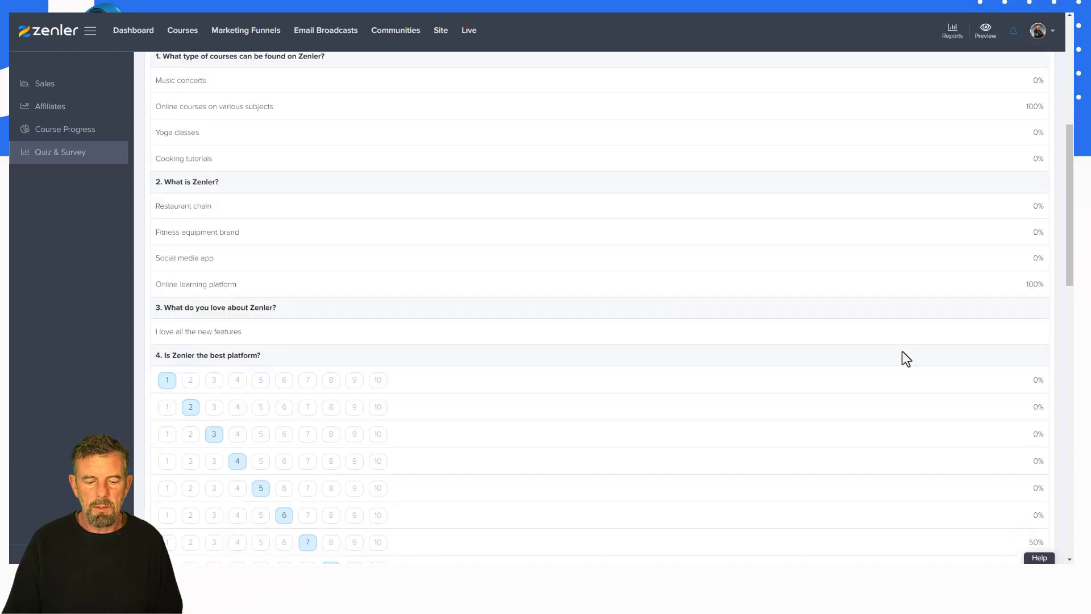
scroll(489, 341, down, 2)
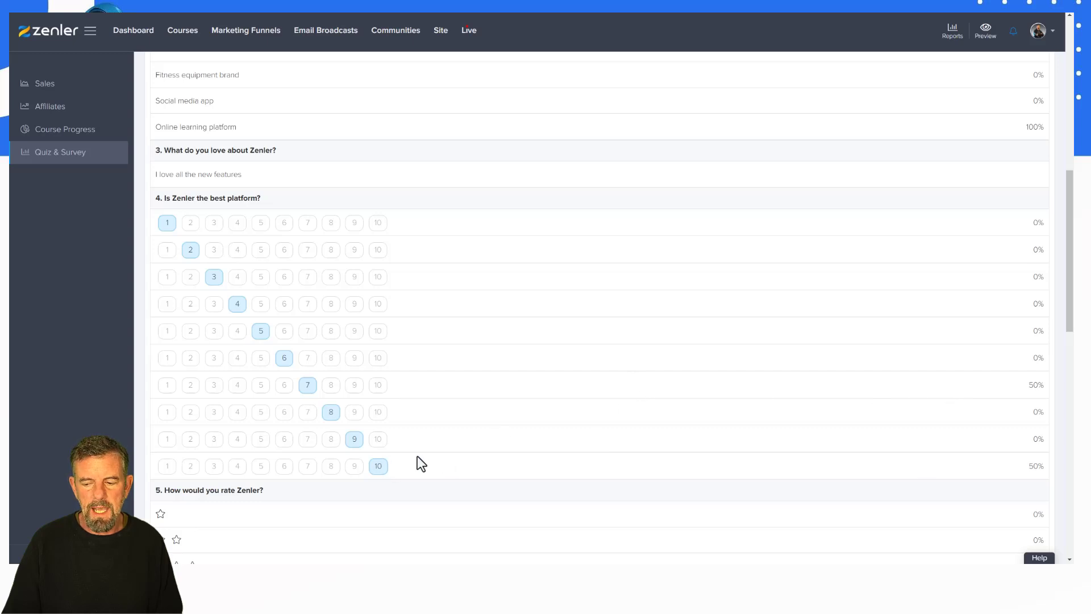
scroll(641, 373, down, 3)
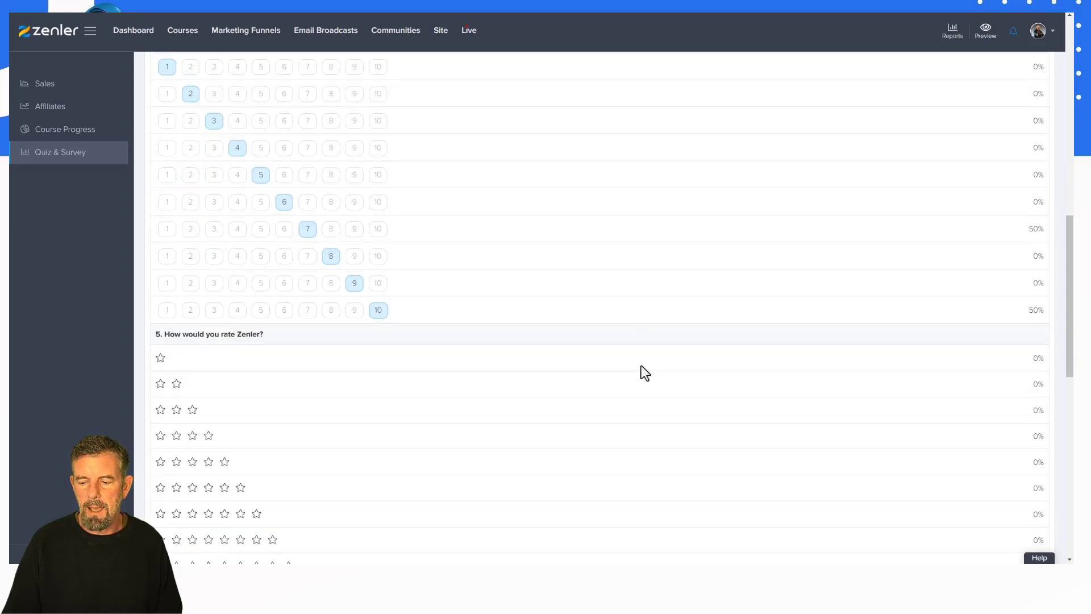
scroll(642, 369, down, 2)
scroll(715, 332, down, 1)
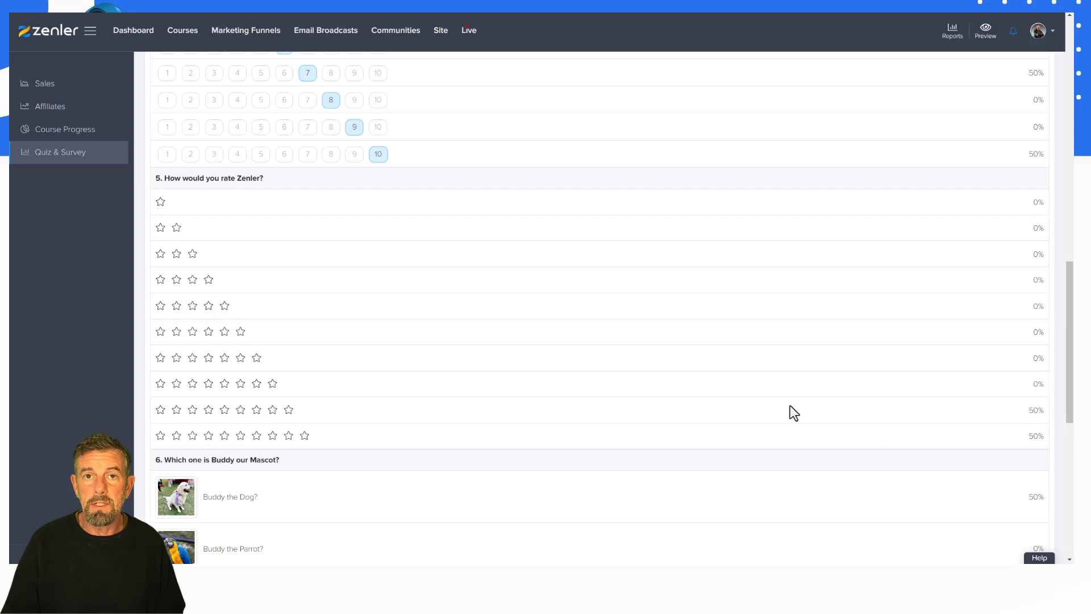
scroll(788, 401, down, 4)
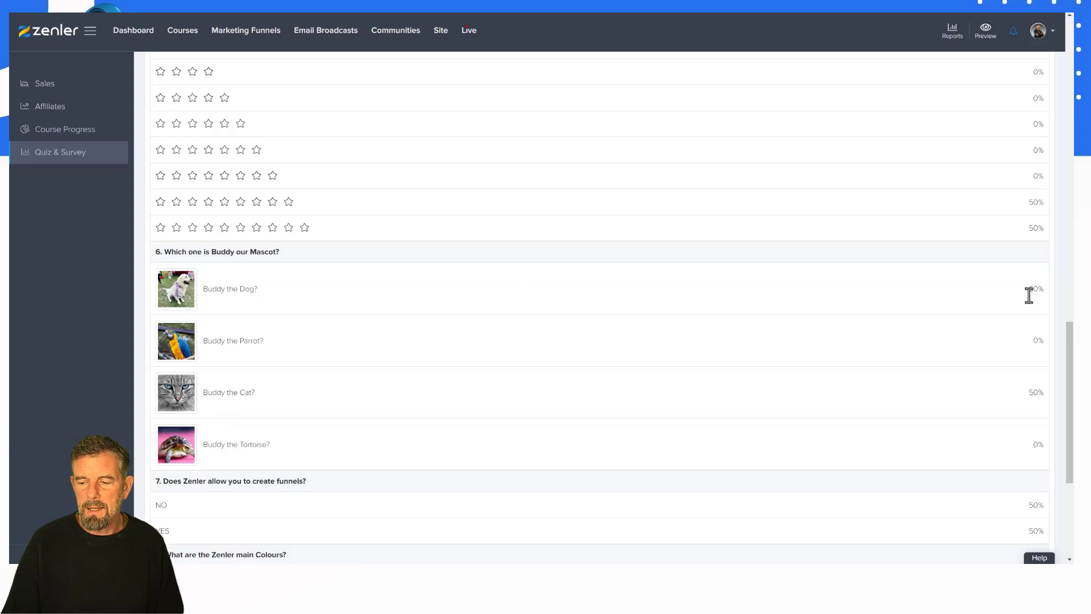
scroll(935, 307, down, 4)
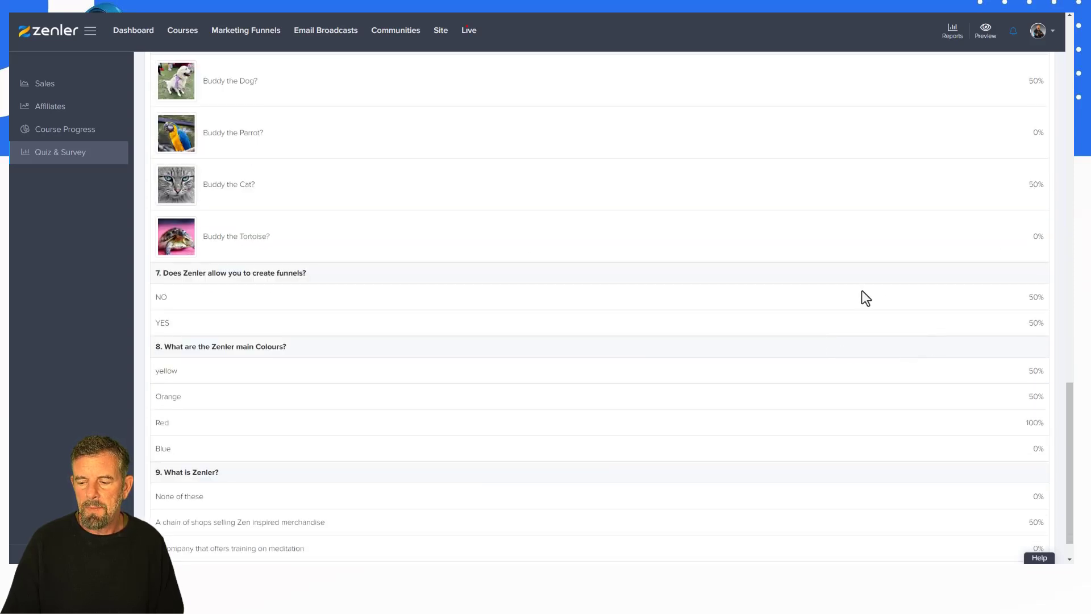
scroll(759, 353, down, 1)
scroll(760, 350, down, 5)
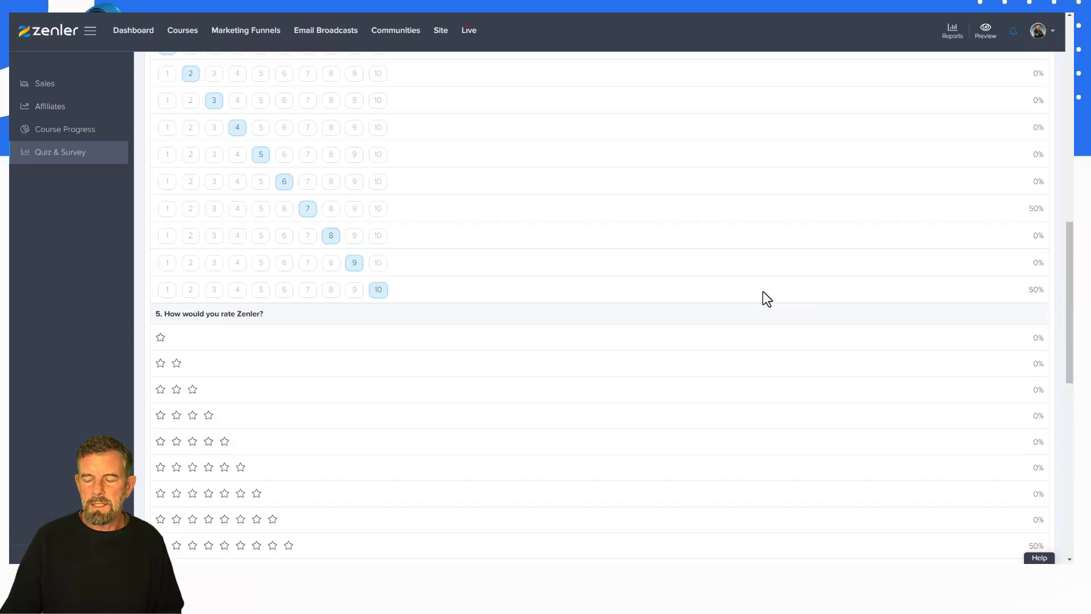
scroll(763, 291, up, 20)
scroll(765, 301, up, 3)
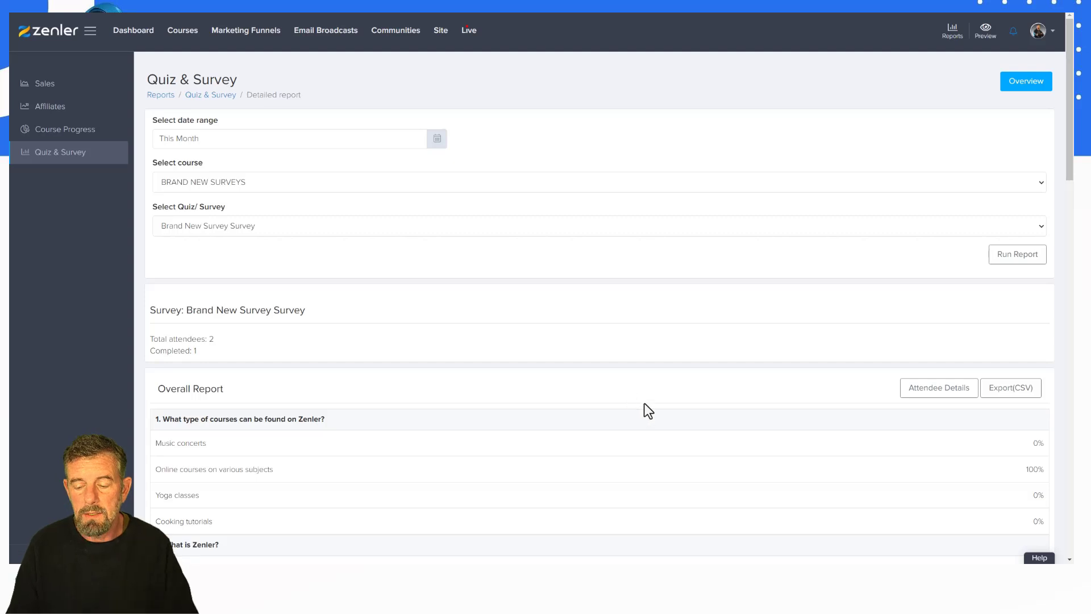
Open the survey's attendee details and examine the individual answers of the attendee who completed it.
click(936, 392)
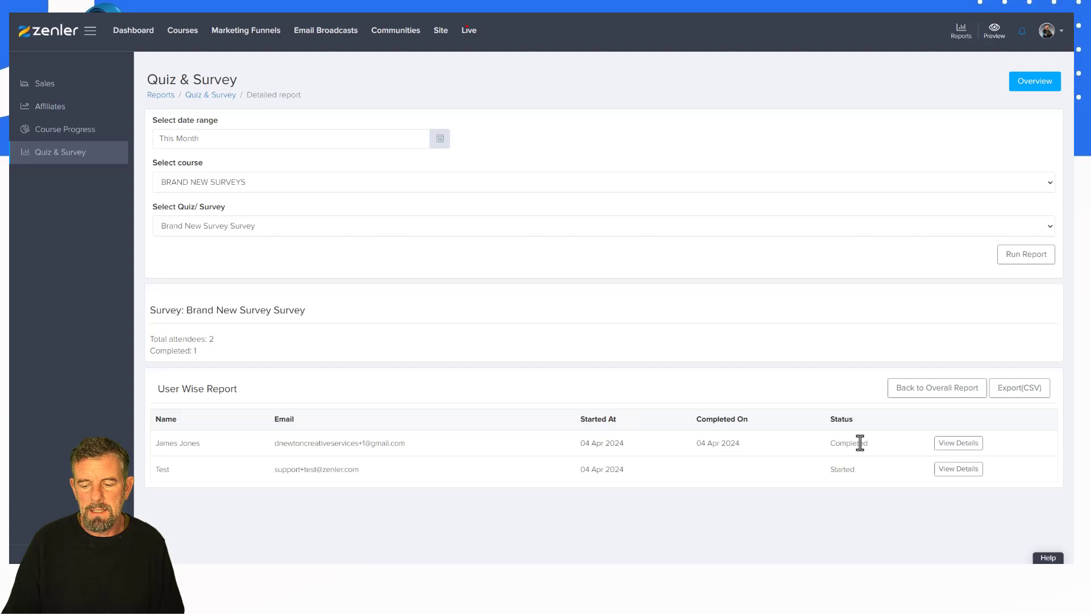
click(943, 451)
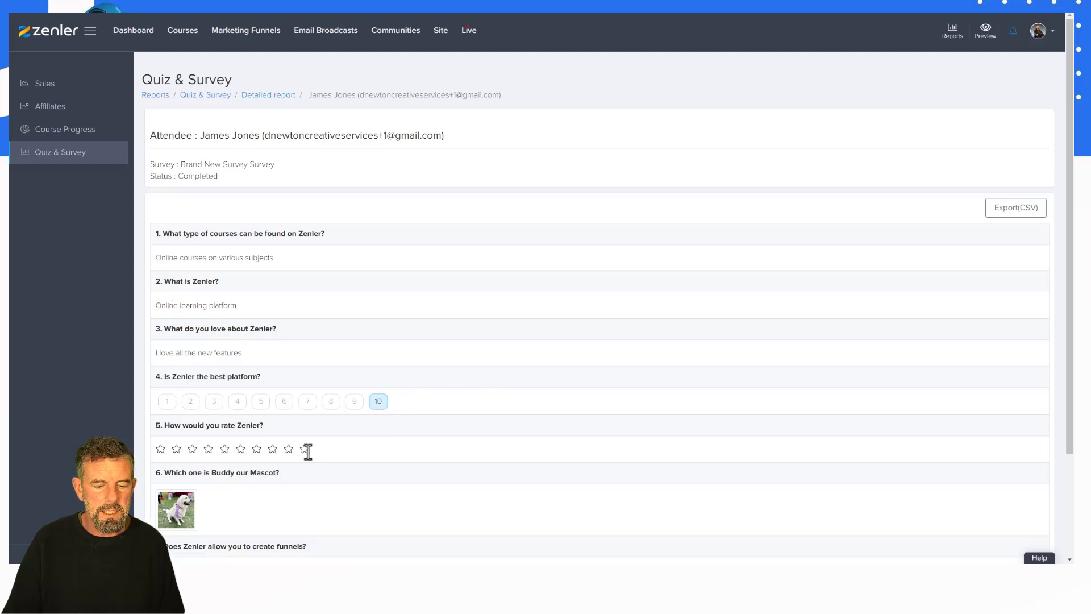
scroll(439, 438, down, 2)
scroll(442, 428, down, 1)
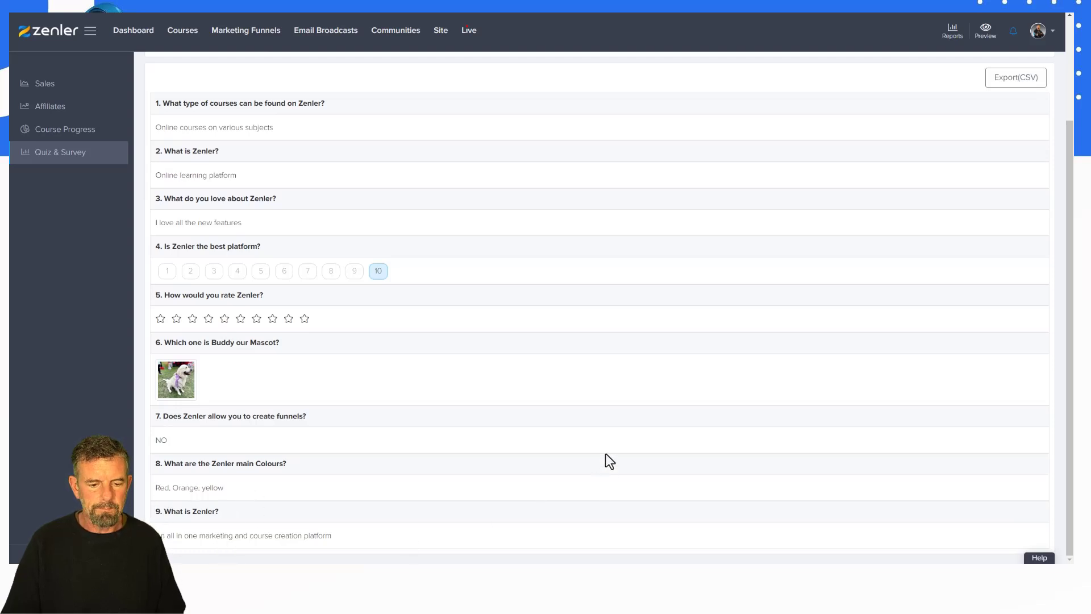
scroll(605, 455, up, 3)
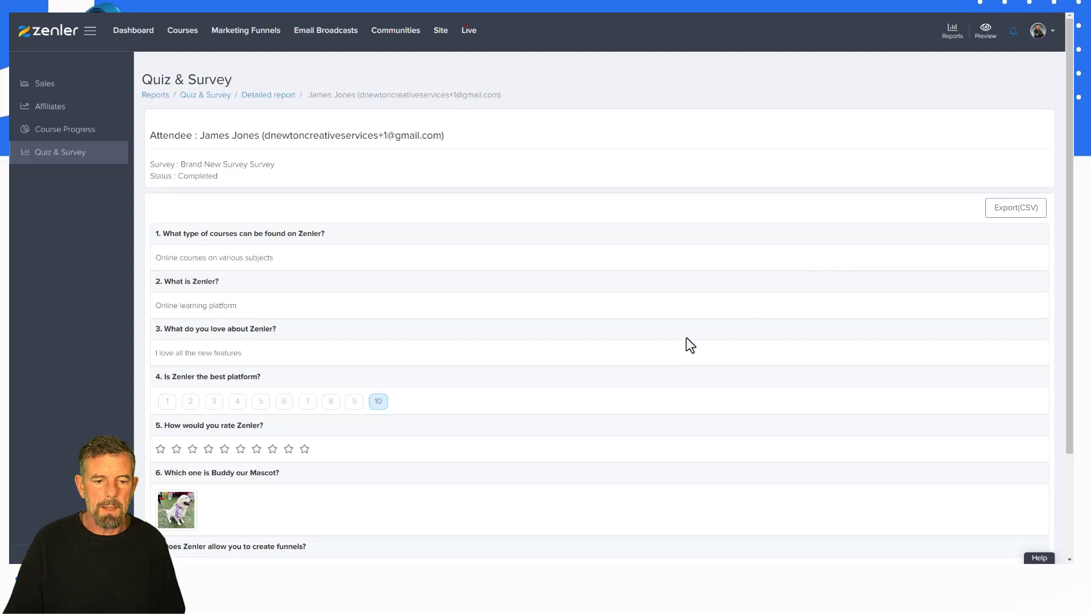